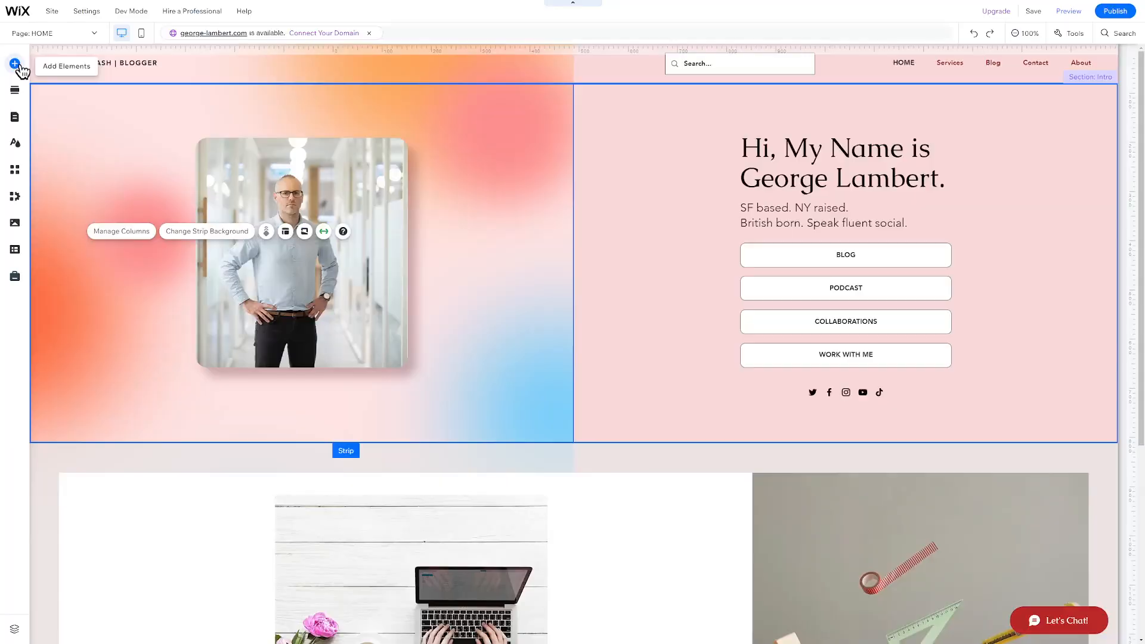
Drag a themed button from the Add Elements Button options into the intro strip's left column
{"action": "left_click", "coordinate": [16, 64]}
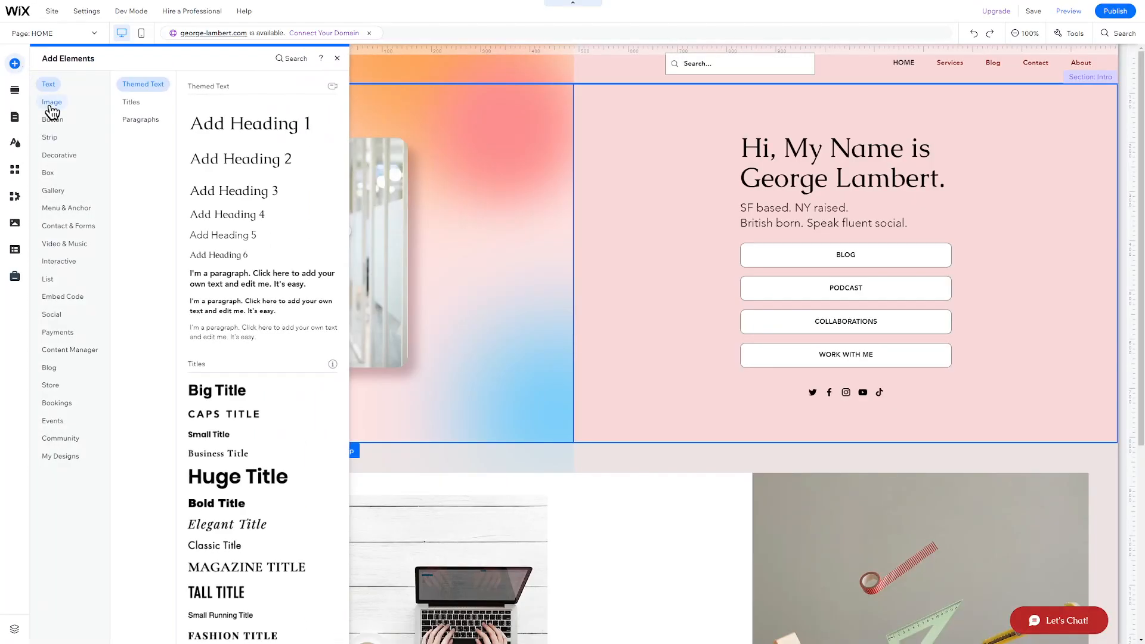
{"action": "left_click", "coordinate": [52, 103]}
{"action": "left_click", "coordinate": [54, 121]}
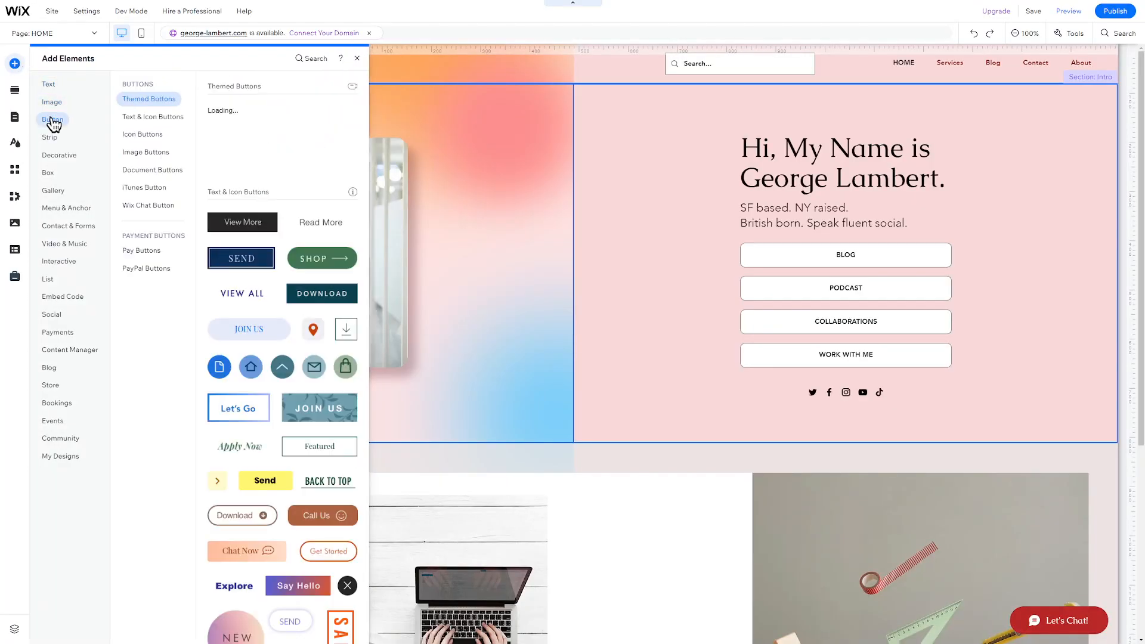
{"action": "left_click_drag", "start_coordinate": [333, 158], "coordinate": [308, 406]}
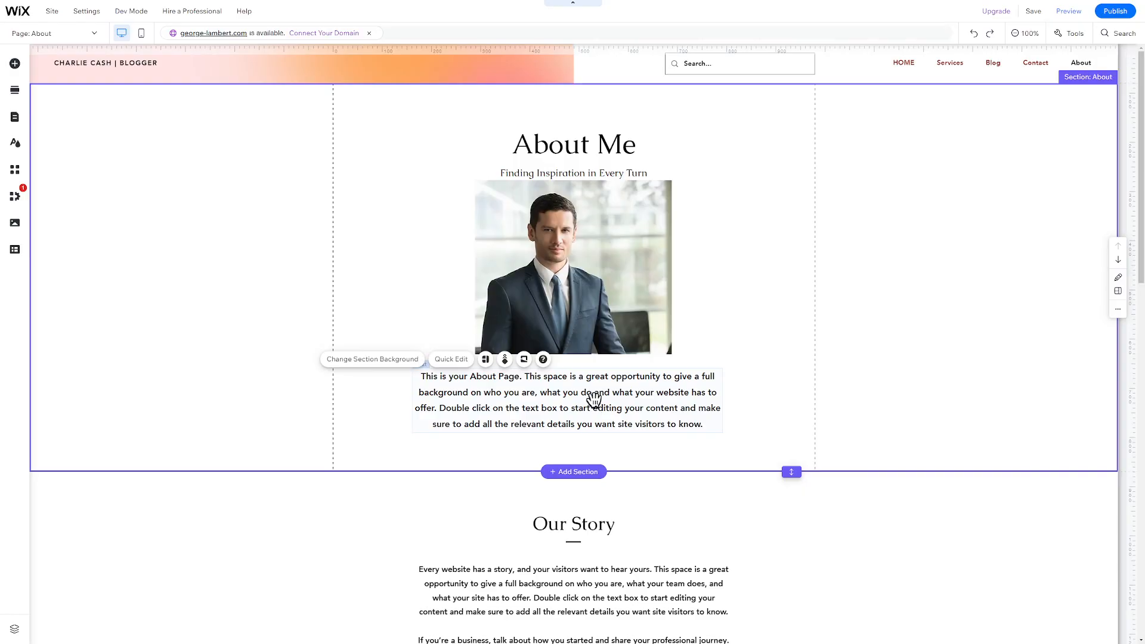
Select the About Me paragraph and launch the AI Text Creator for it
{"action": "left_click", "coordinate": [594, 399]}
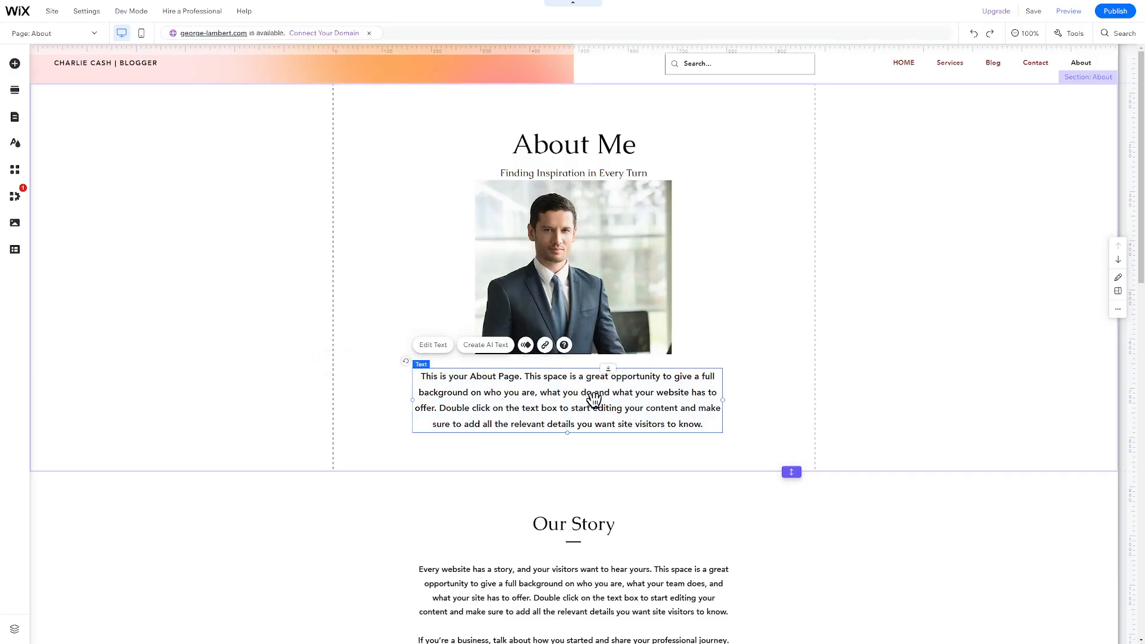
{"action": "left_click", "coordinate": [487, 346]}
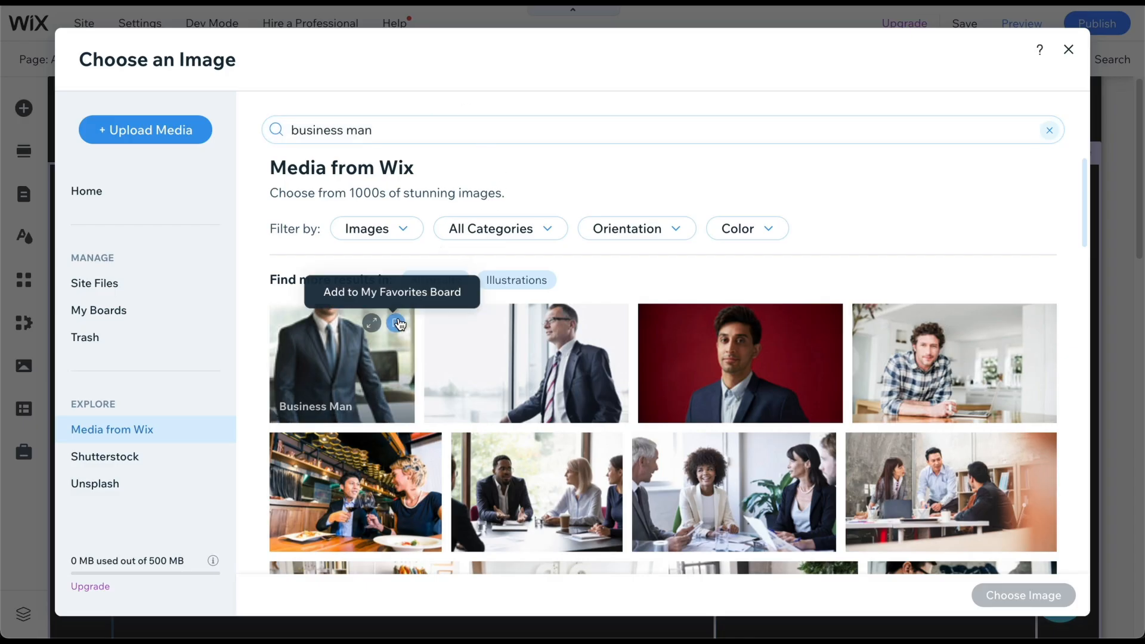
{"action": "scroll", "coordinate": [417, 322], "scroll_direction": "down", "scroll_amount": 2}
{"action": "scroll", "coordinate": [416, 317], "scroll_direction": "down", "scroll_amount": 6}
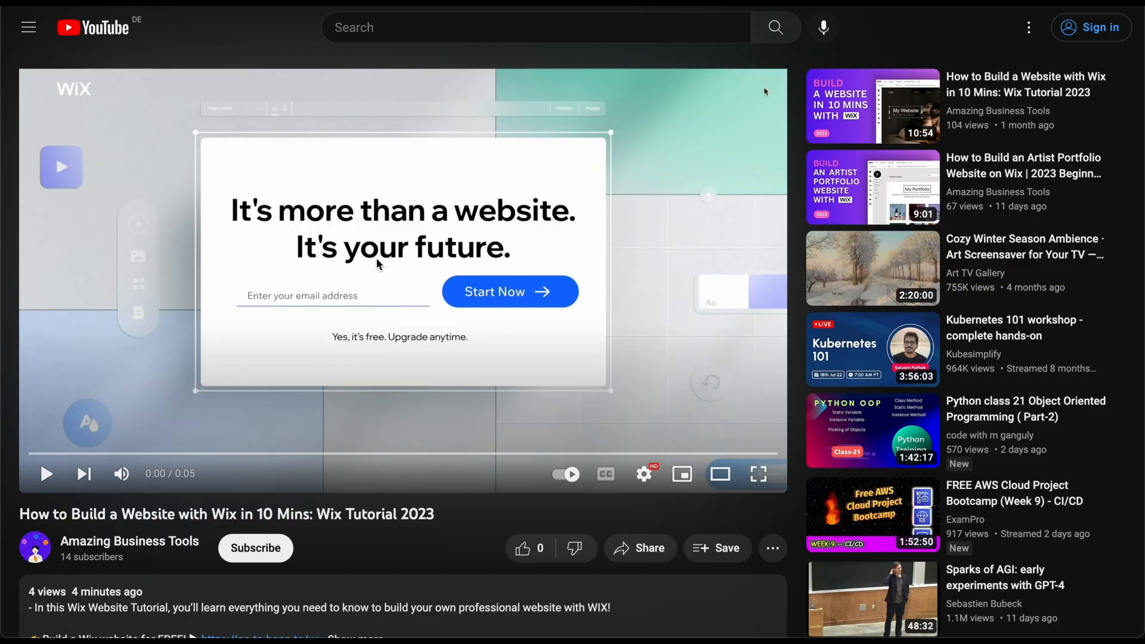
{"action": "scroll", "coordinate": [377, 257], "scroll_direction": "down", "scroll_amount": 2}
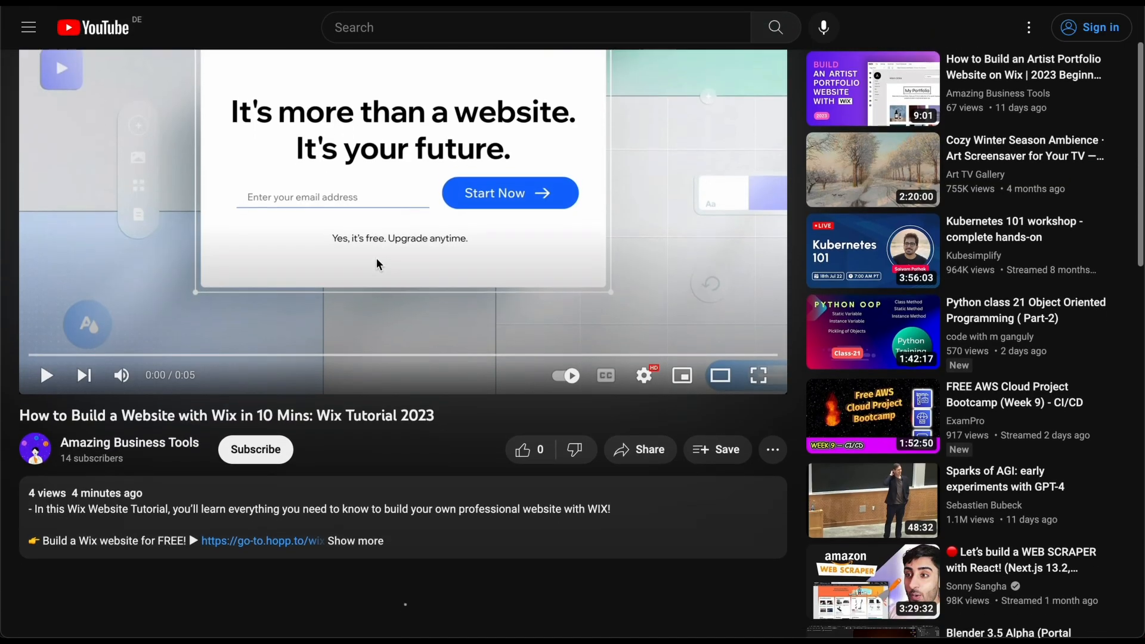
{"action": "scroll", "coordinate": [377, 258], "scroll_direction": "down", "scroll_amount": 1}
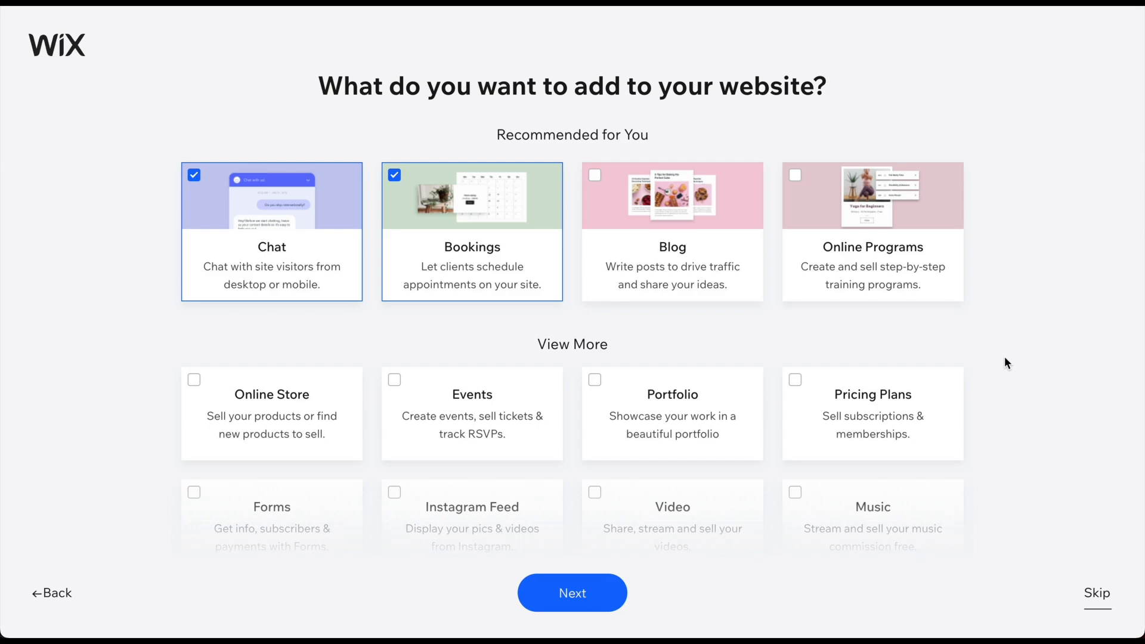
Skip the extra site features page and continue to the site's dashboard
{"action": "left_click", "coordinate": [1088, 596]}
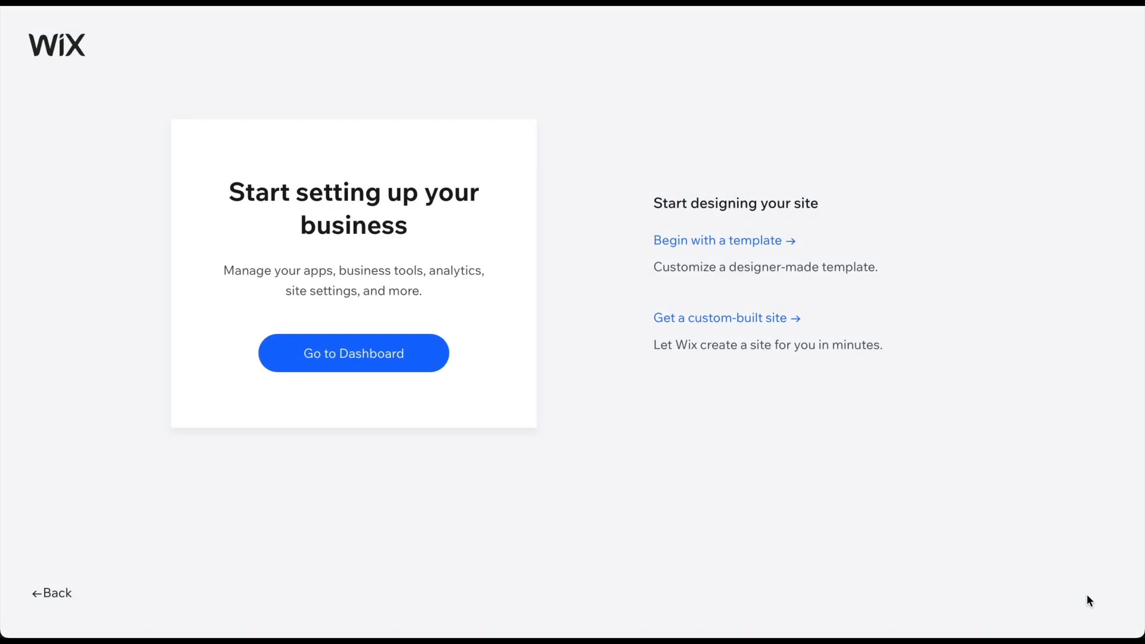
{"action": "left_click", "coordinate": [334, 356]}
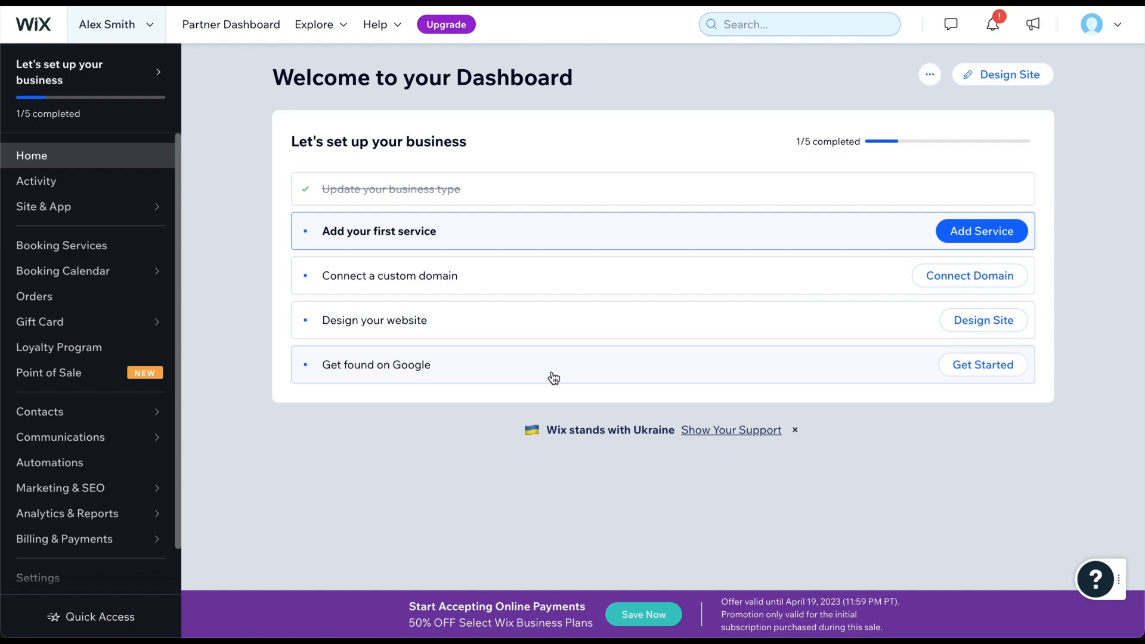
Choose Design Site on the dashboard to begin building the website
{"action": "left_click", "coordinate": [997, 84]}
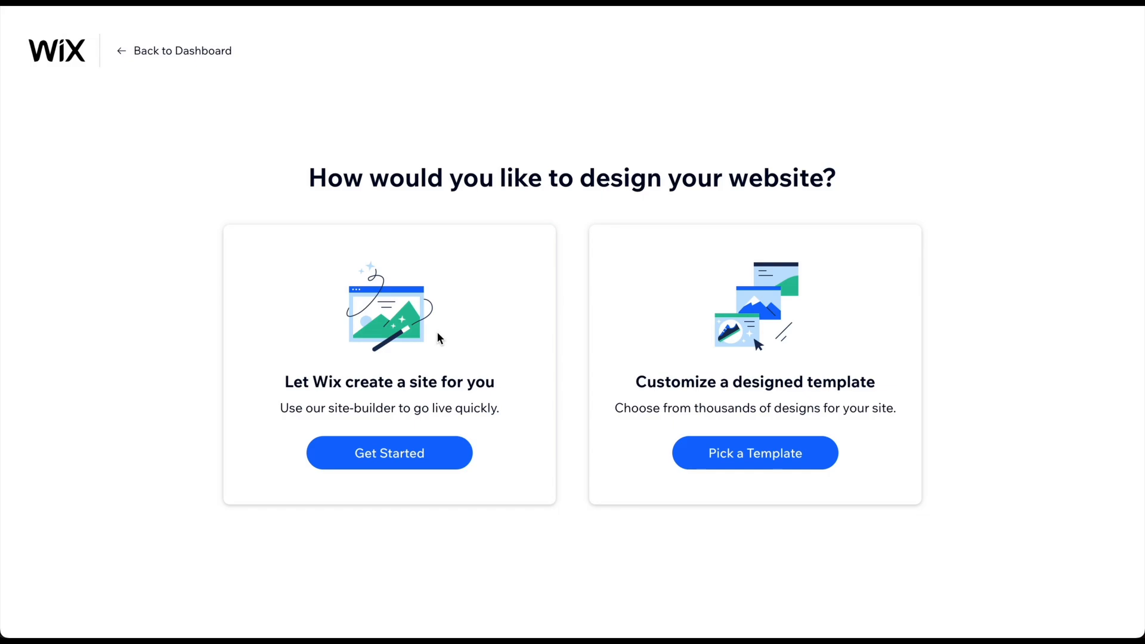
Go with a designed template and view the Social Media Consultant template's live preview
{"action": "left_click", "coordinate": [757, 456]}
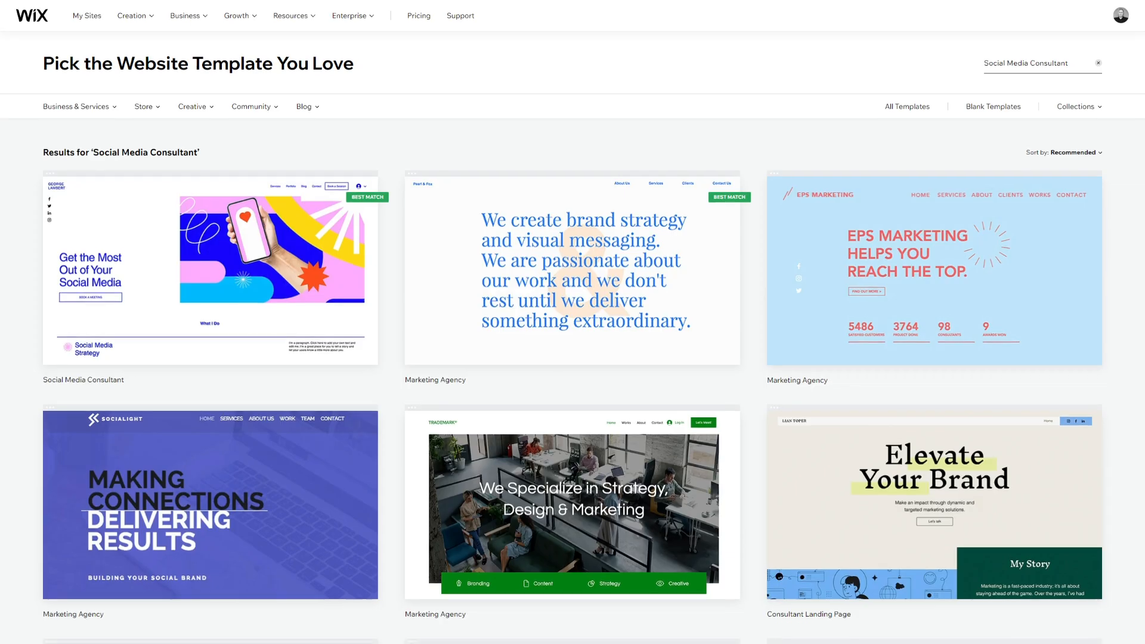
{"action": "scroll", "coordinate": [573, 322], "scroll_direction": "down", "scroll_amount": 5}
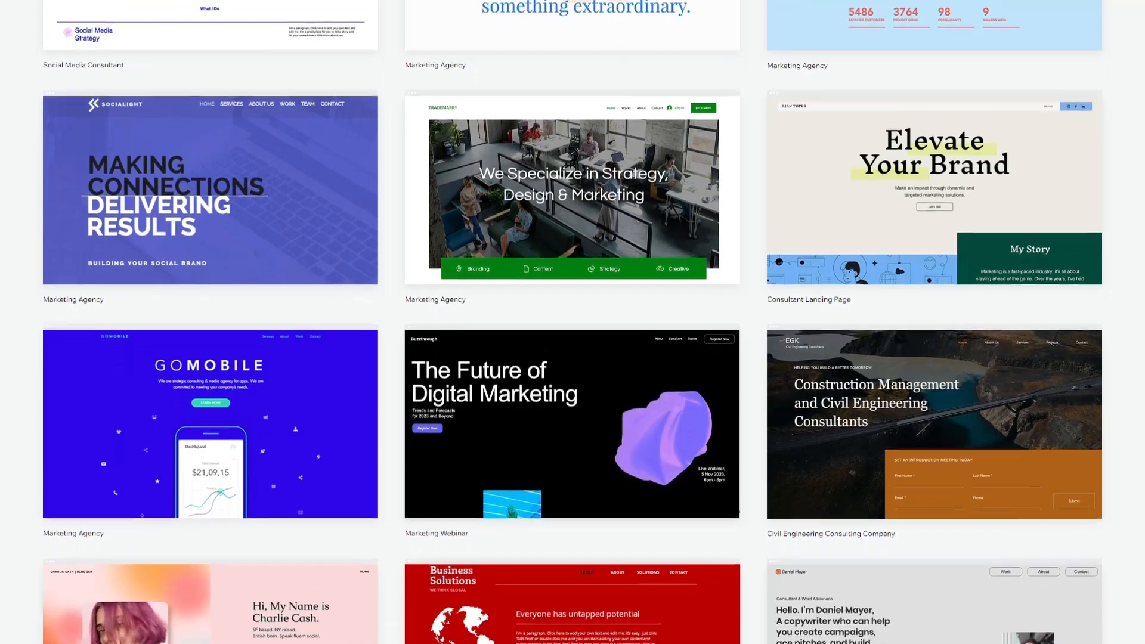
{"action": "scroll", "coordinate": [573, 322], "scroll_direction": "down", "scroll_amount": 4}
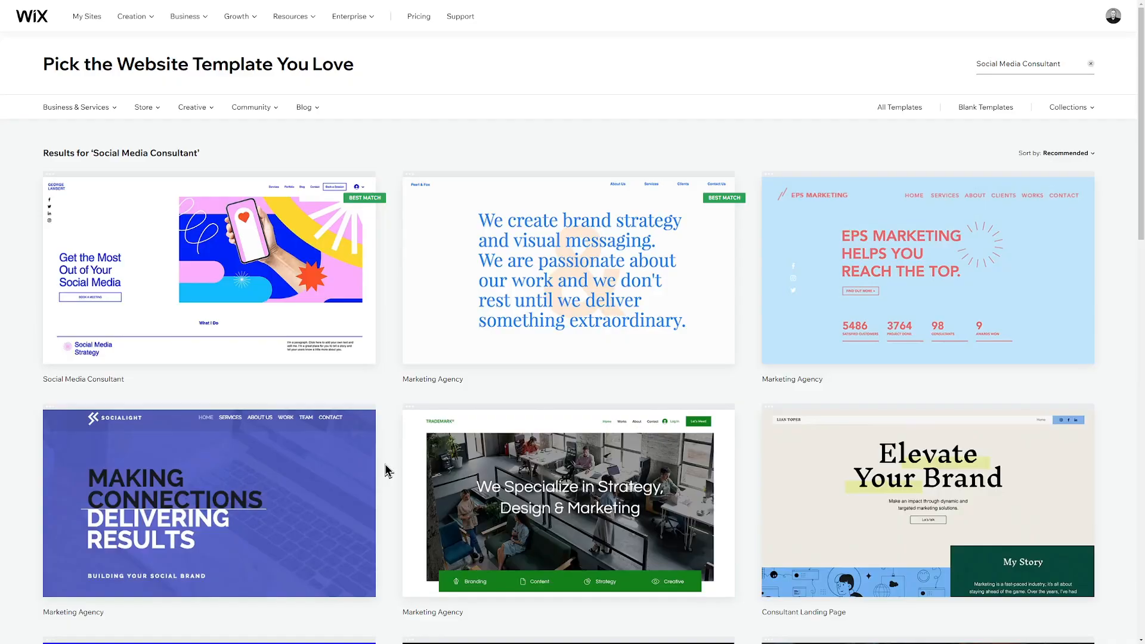
{"action": "mouse_move", "coordinate": [212, 327]}
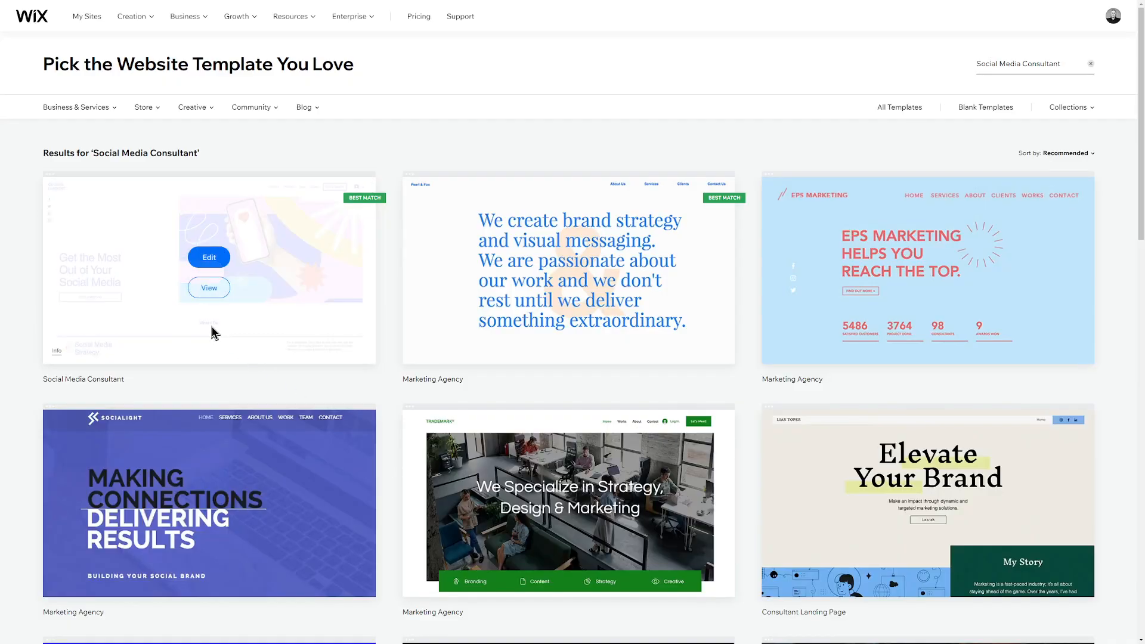
{"action": "left_click", "coordinate": [210, 287]}
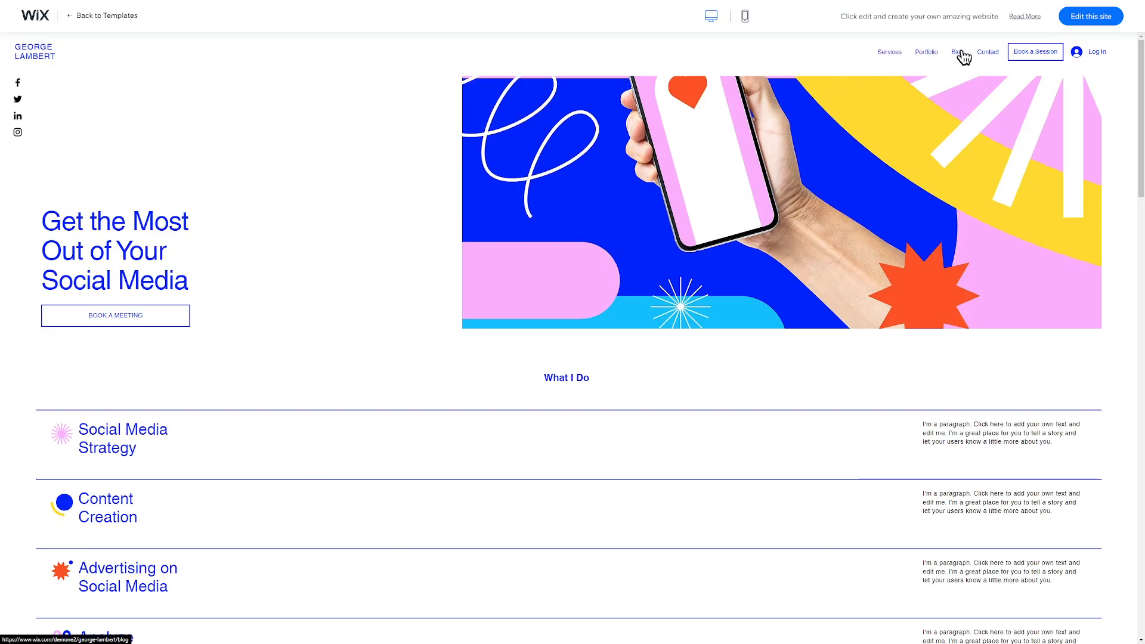
Scroll through the Social Media Consultant preview, then return to the All Website Templates gallery
{"action": "scroll", "coordinate": [666, 311], "scroll_direction": "down", "scroll_amount": 5}
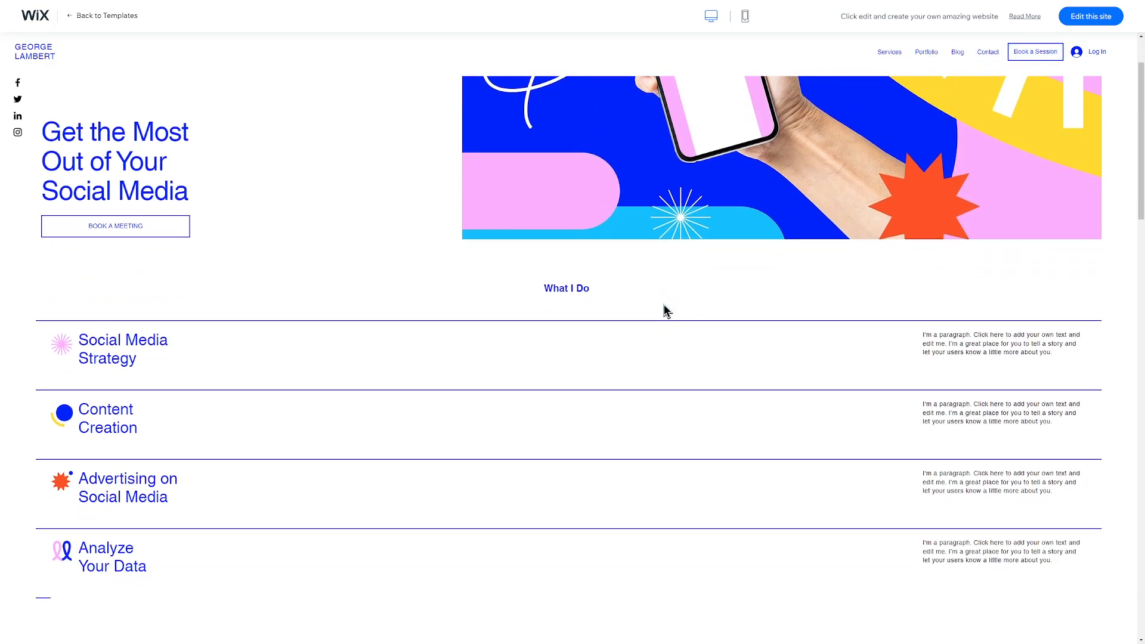
{"action": "scroll", "coordinate": [662, 304], "scroll_direction": "down", "scroll_amount": 5}
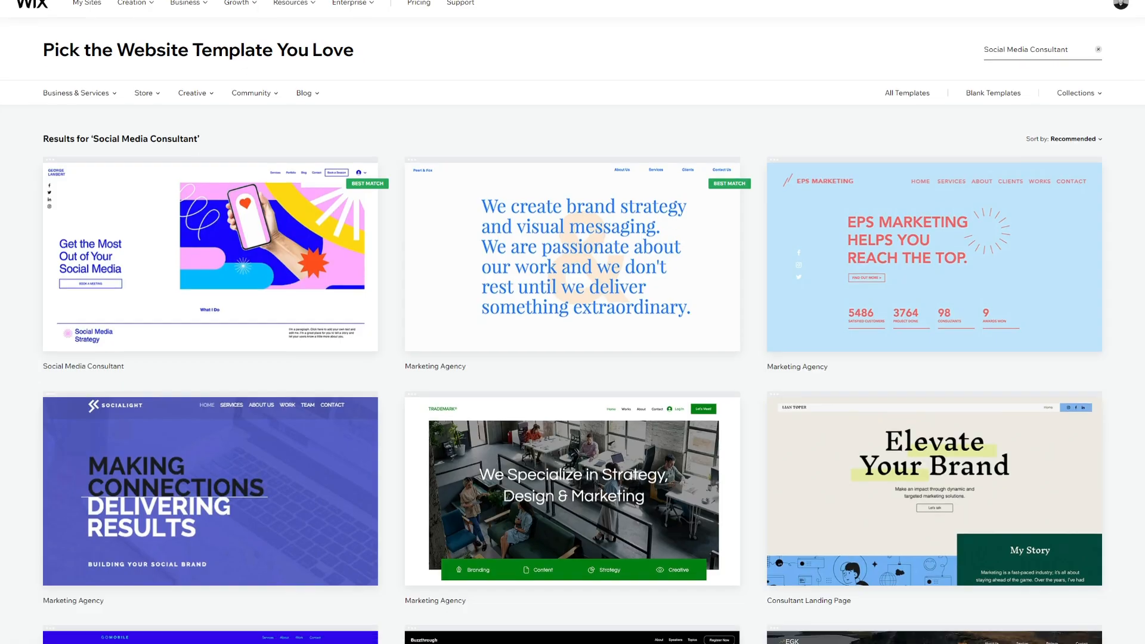
{"action": "scroll", "coordinate": [572, 322], "scroll_direction": "down", "scroll_amount": 3}
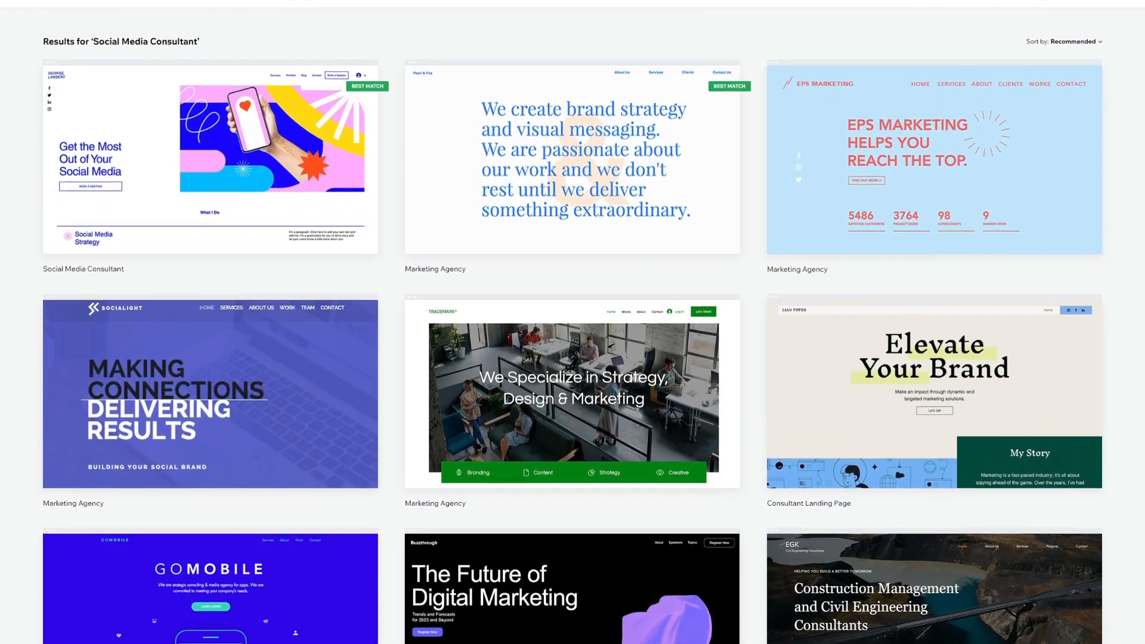
{"action": "scroll", "coordinate": [573, 323], "scroll_direction": "down", "scroll_amount": 3}
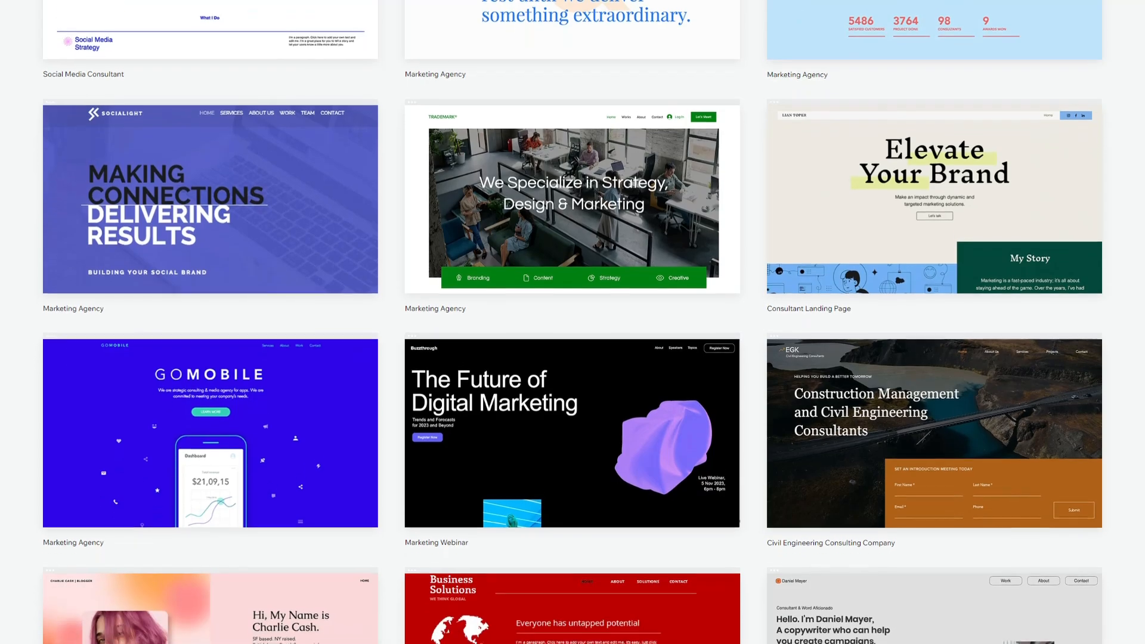
{"action": "scroll", "coordinate": [573, 322], "scroll_direction": "down", "scroll_amount": 2}
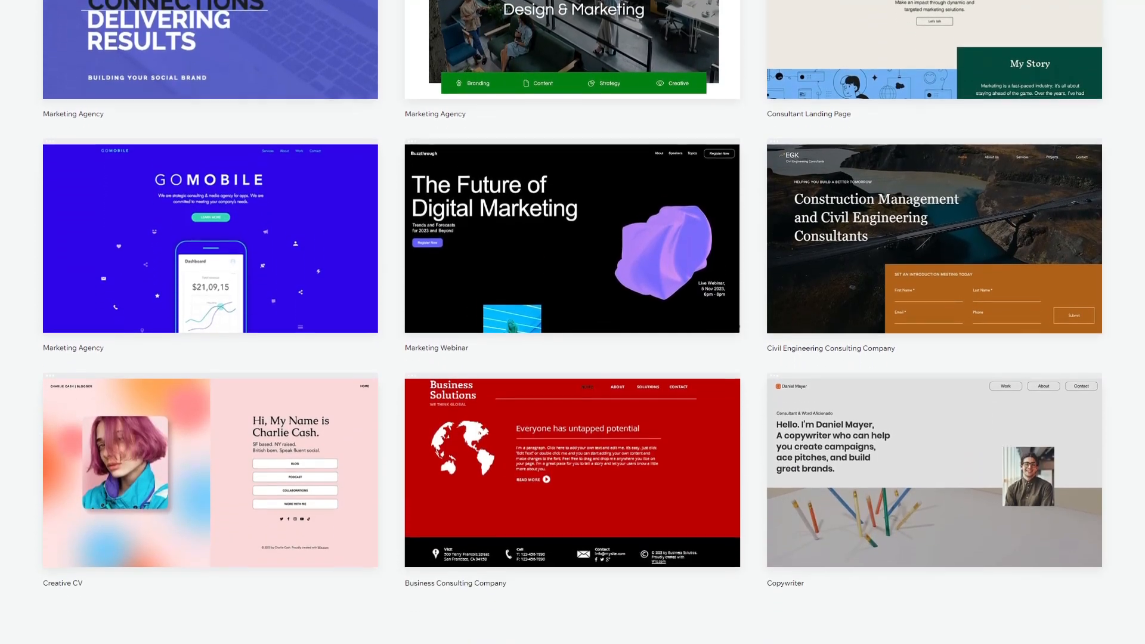
{"action": "scroll", "coordinate": [573, 322], "scroll_direction": "up", "scroll_amount": 2}
{"action": "scroll", "coordinate": [573, 322], "scroll_direction": "up", "scroll_amount": 3}
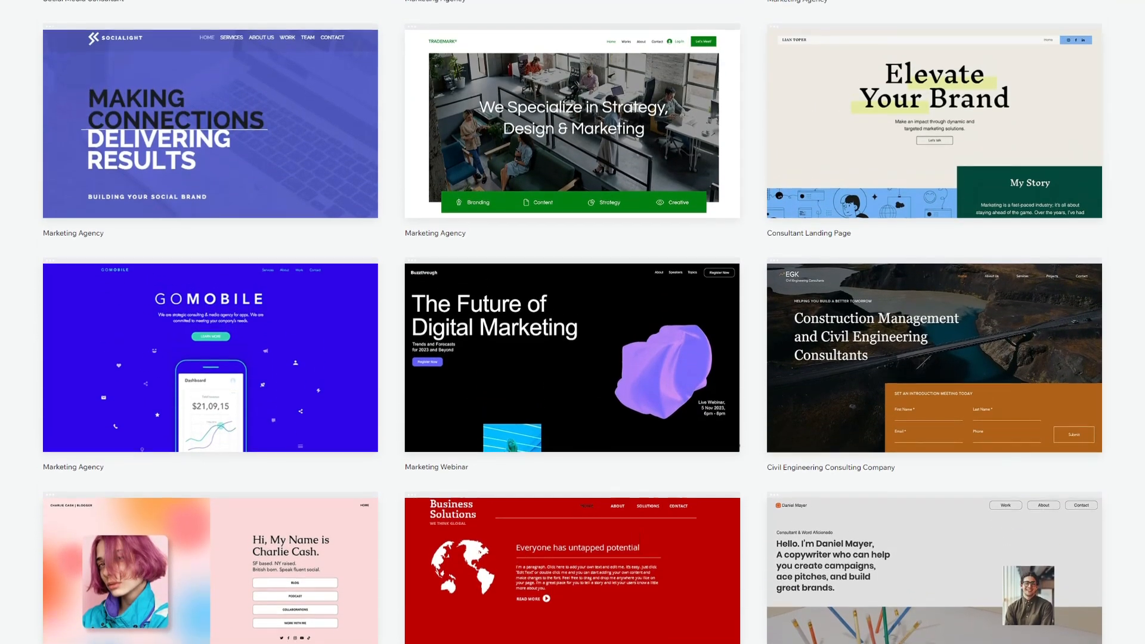
{"action": "scroll", "coordinate": [573, 322], "scroll_direction": "up", "scroll_amount": 3}
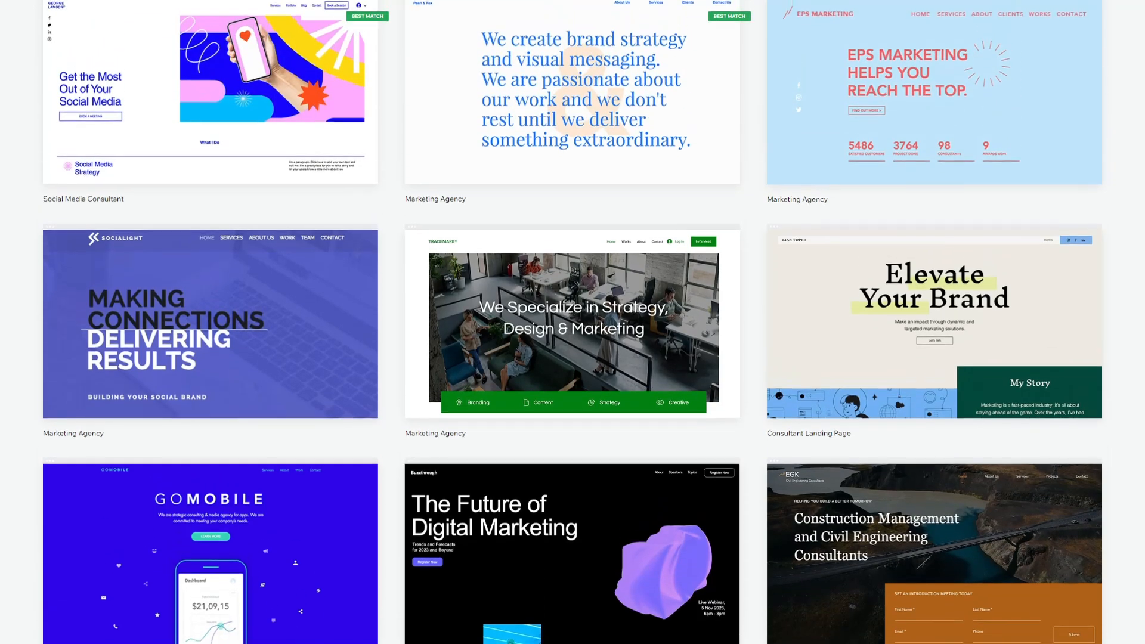
{"action": "scroll", "coordinate": [902, 165], "scroll_direction": "up", "scroll_amount": 1}
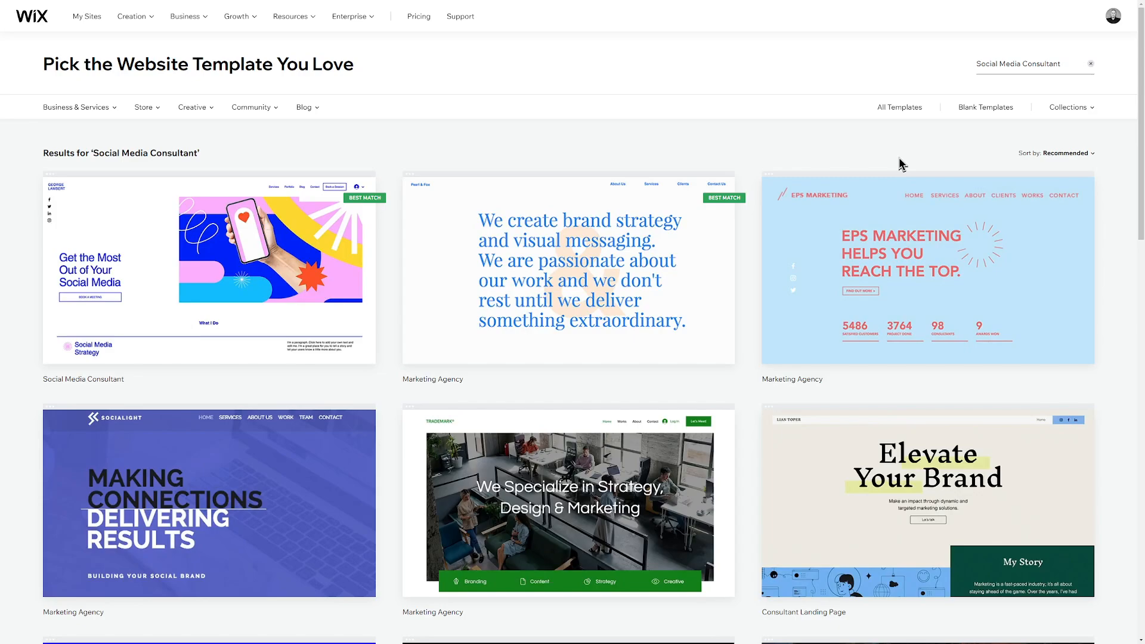
{"action": "left_click", "coordinate": [901, 110]}
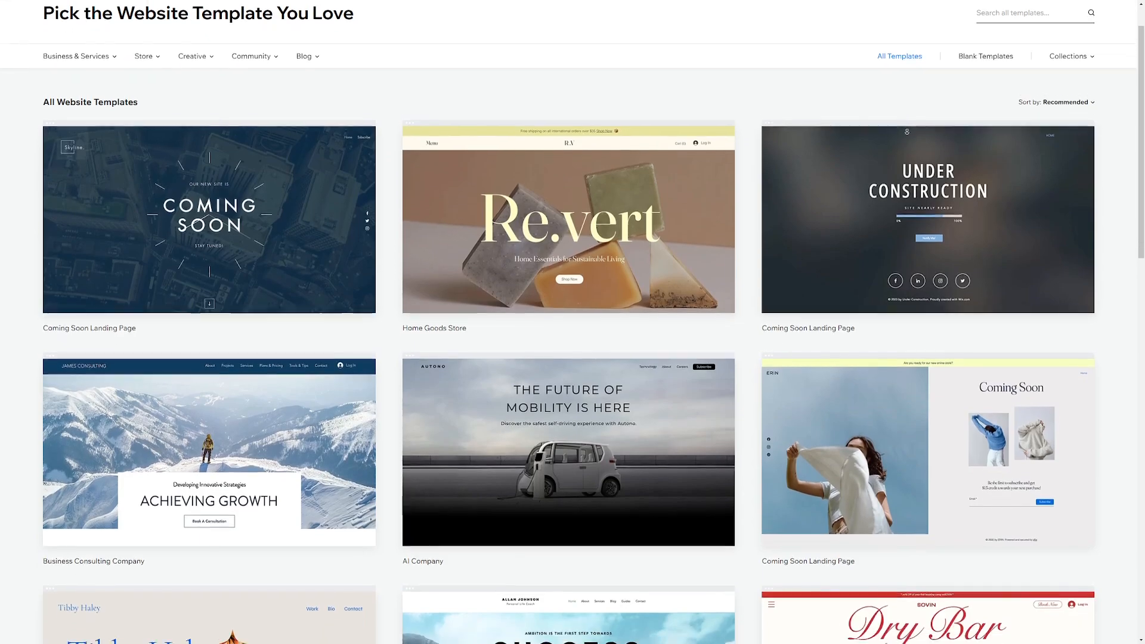
Scroll down the Social Media Consultant template results to the Creative CV card
{"action": "scroll", "coordinate": [904, 119], "scroll_direction": "down", "scroll_amount": 3}
{"action": "scroll", "coordinate": [907, 131], "scroll_direction": "down", "scroll_amount": 3}
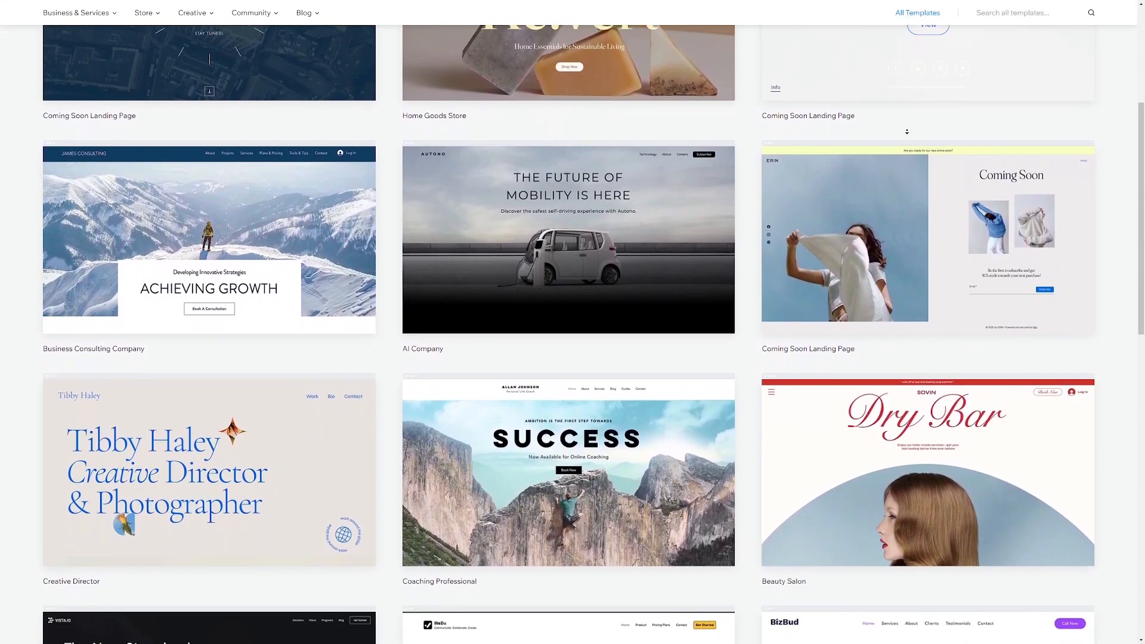
{"action": "scroll", "coordinate": [907, 132], "scroll_direction": "down", "scroll_amount": 3}
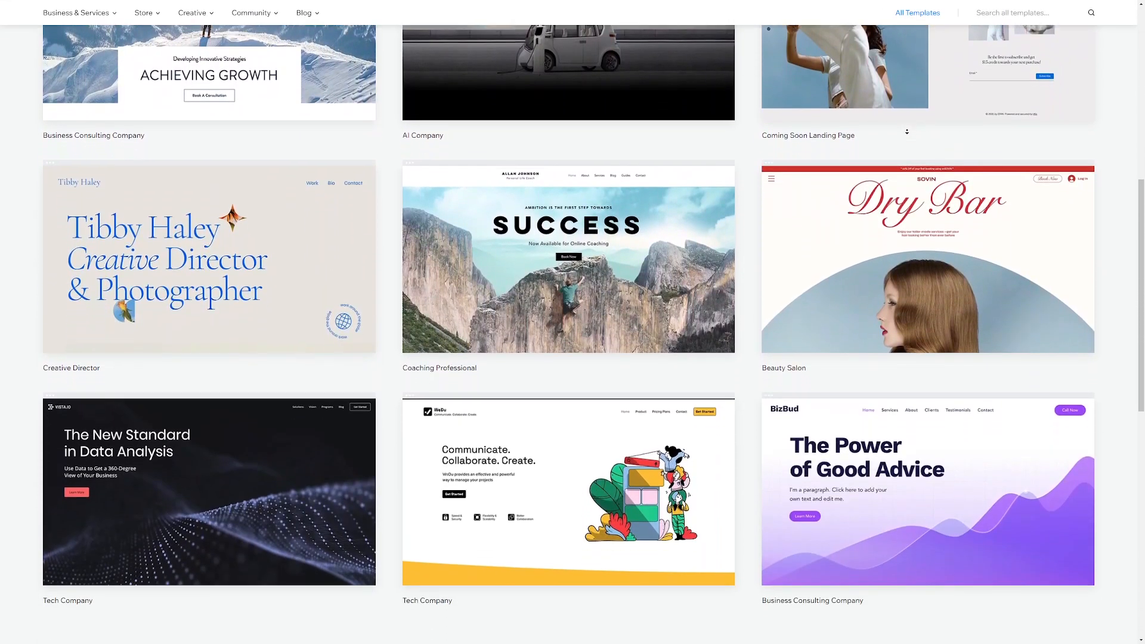
{"action": "scroll", "coordinate": [904, 117], "scroll_direction": "down", "scroll_amount": 1}
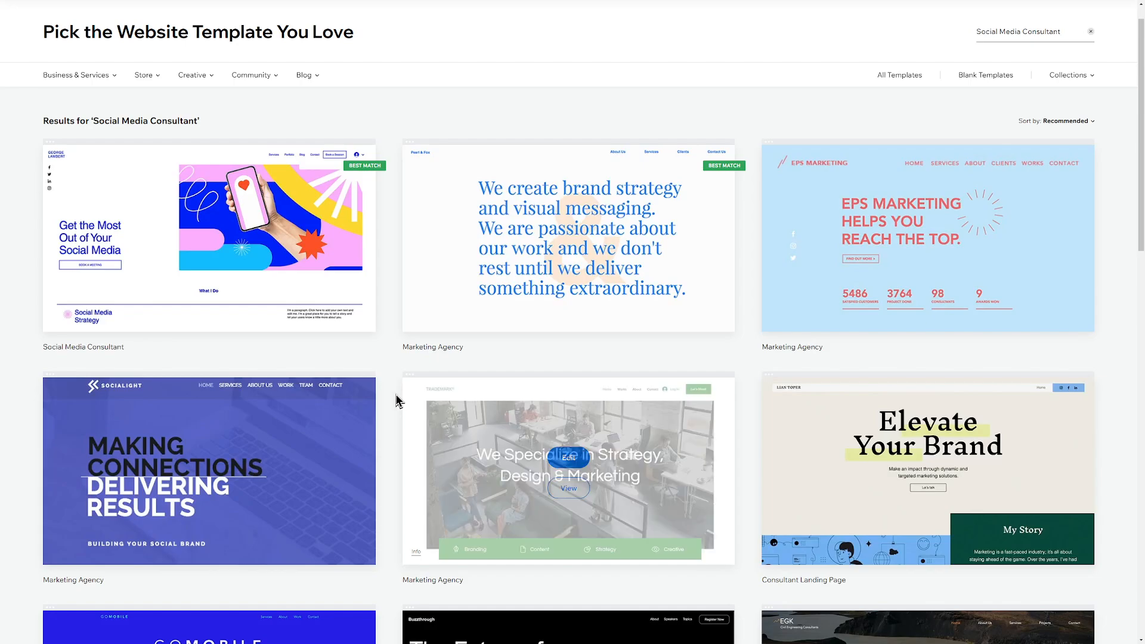
{"action": "scroll", "coordinate": [392, 429], "scroll_direction": "down", "scroll_amount": 2}
{"action": "scroll", "coordinate": [392, 429], "scroll_direction": "down", "scroll_amount": 8}
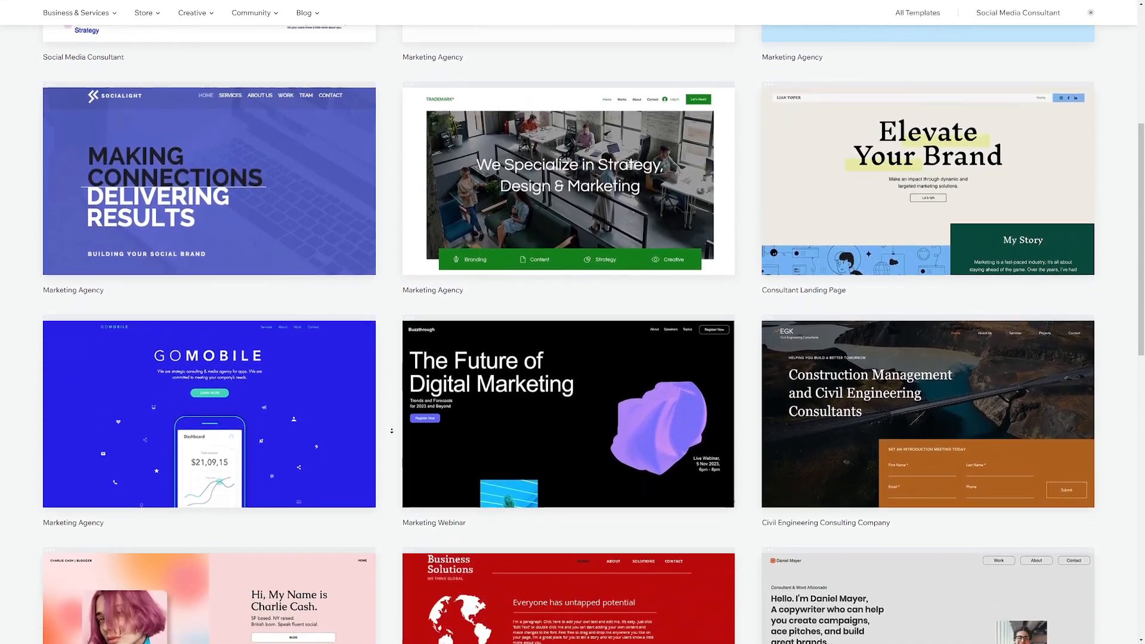
{"action": "scroll", "coordinate": [392, 424], "scroll_direction": "down", "scroll_amount": 1}
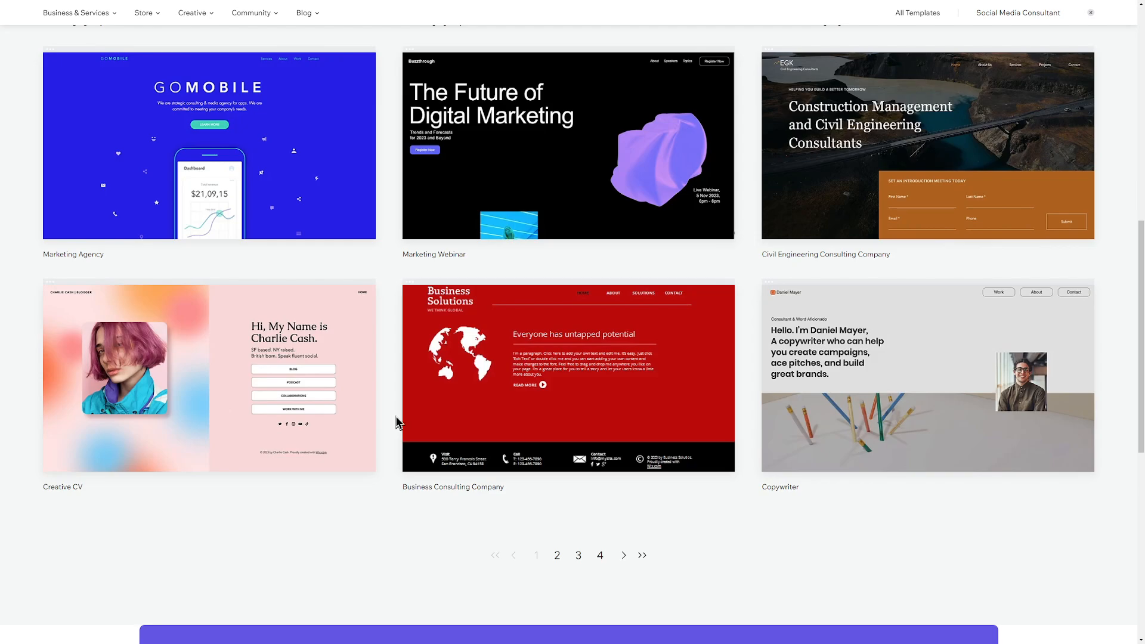
{"action": "mouse_move", "coordinate": [247, 422]}
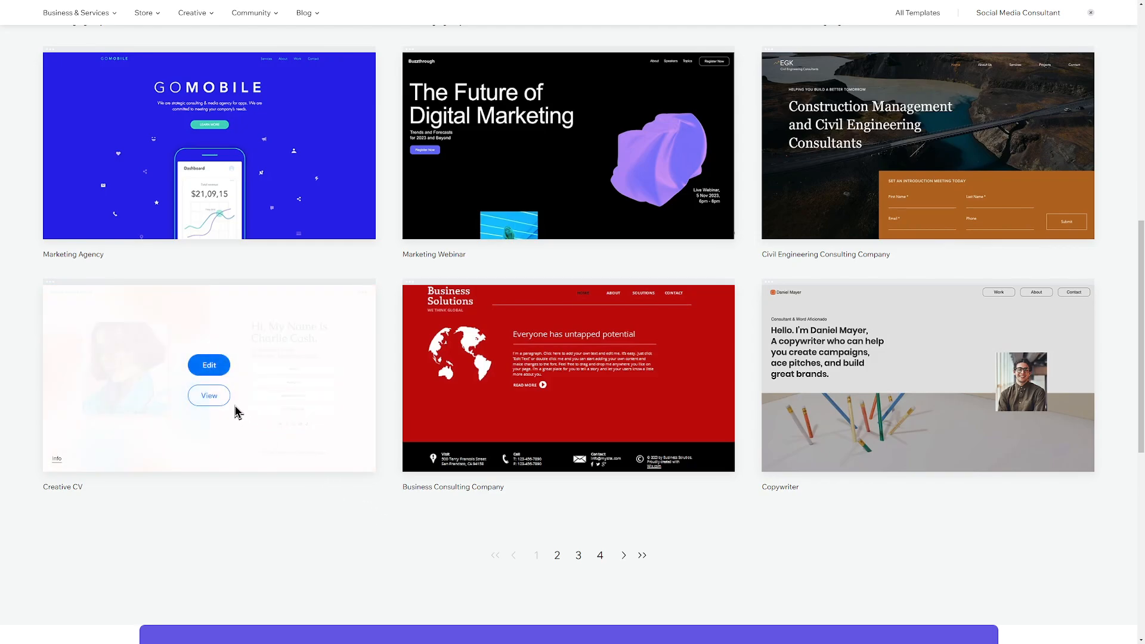
Preview the Creative CV template in mobile view, then switch back to desktop
{"action": "left_click", "coordinate": [213, 398]}
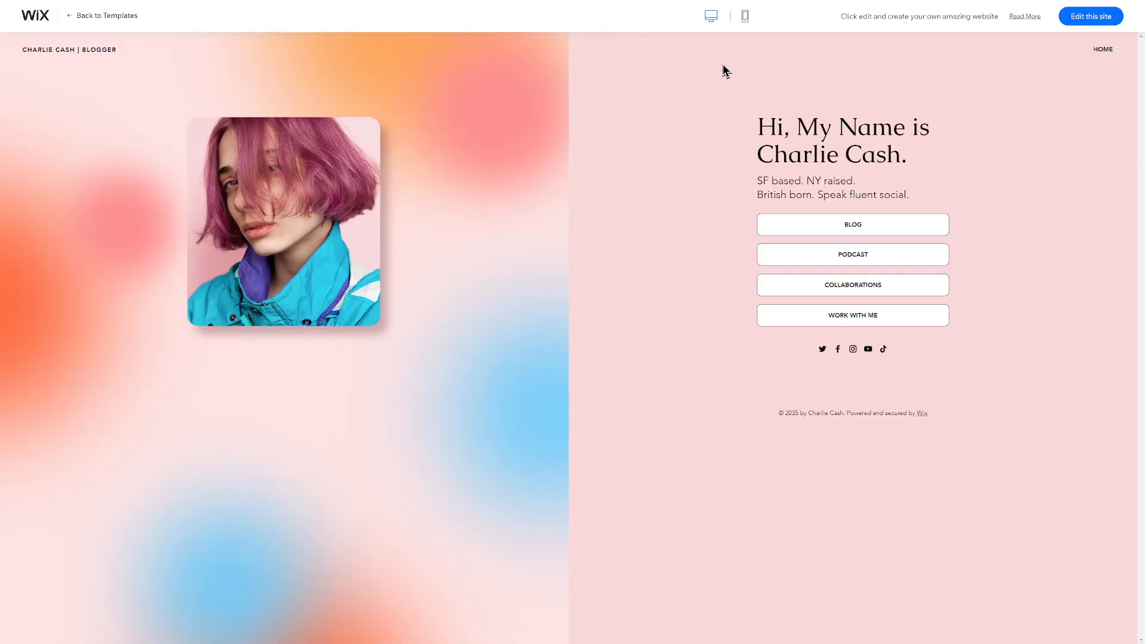
{"action": "left_click", "coordinate": [746, 18]}
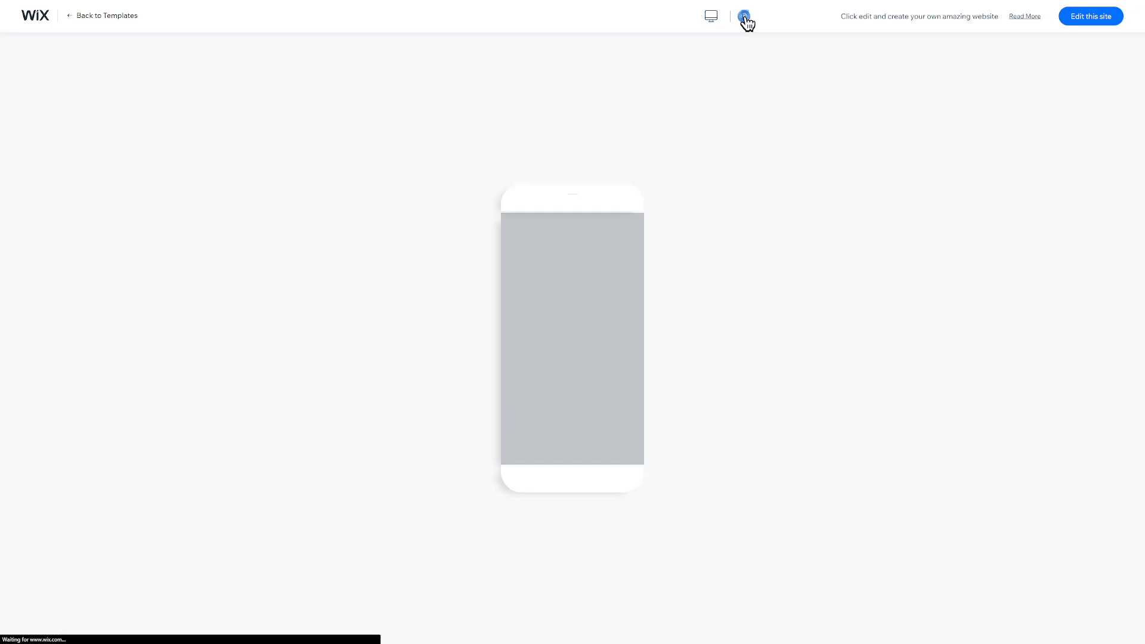
{"action": "left_click_drag", "start_coordinate": [641, 346], "coordinate": [724, 134]}
{"action": "left_click", "coordinate": [712, 18]}
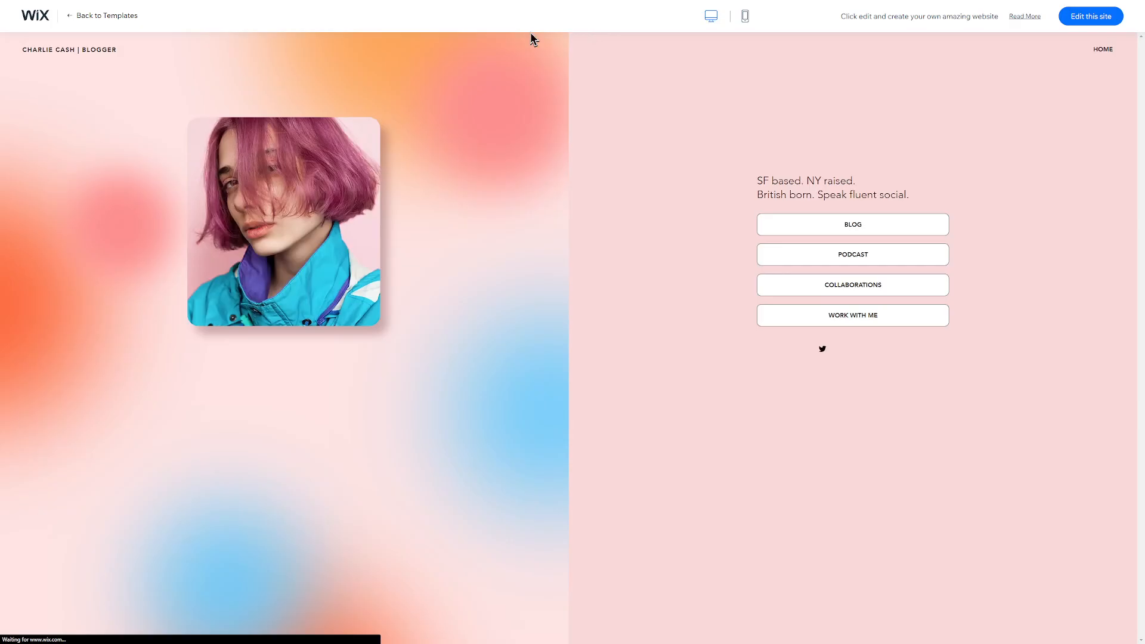
Return to the template gallery and open Creative CV in the editor
{"action": "left_click", "coordinate": [90, 16]}
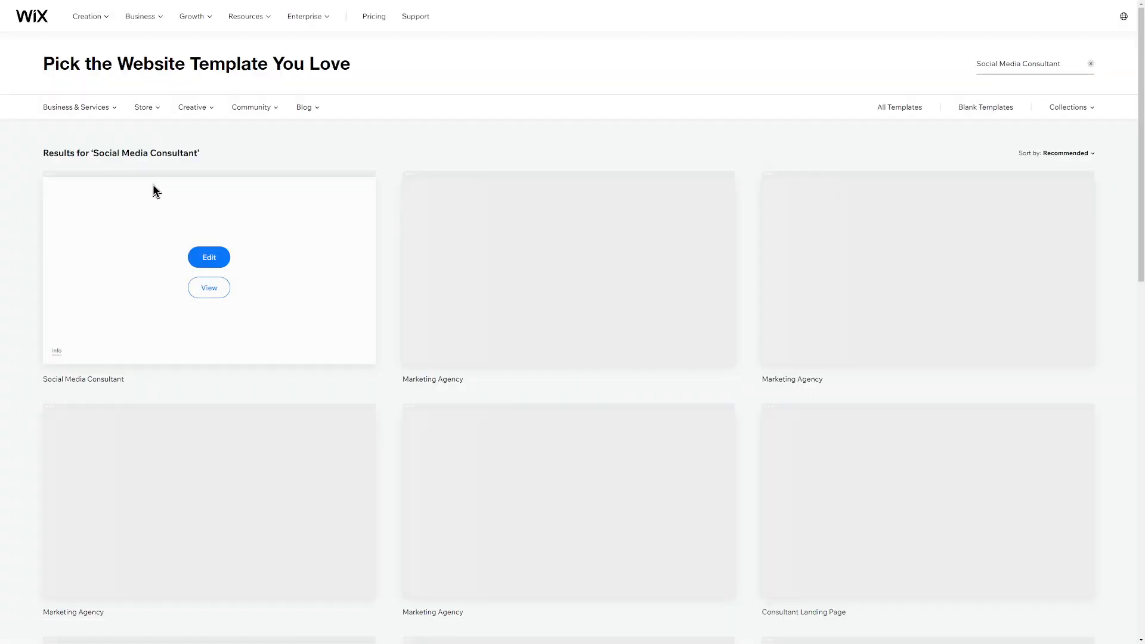
{"action": "scroll", "coordinate": [266, 281], "scroll_direction": "down", "scroll_amount": 1}
{"action": "scroll", "coordinate": [266, 278], "scroll_direction": "down", "scroll_amount": 12}
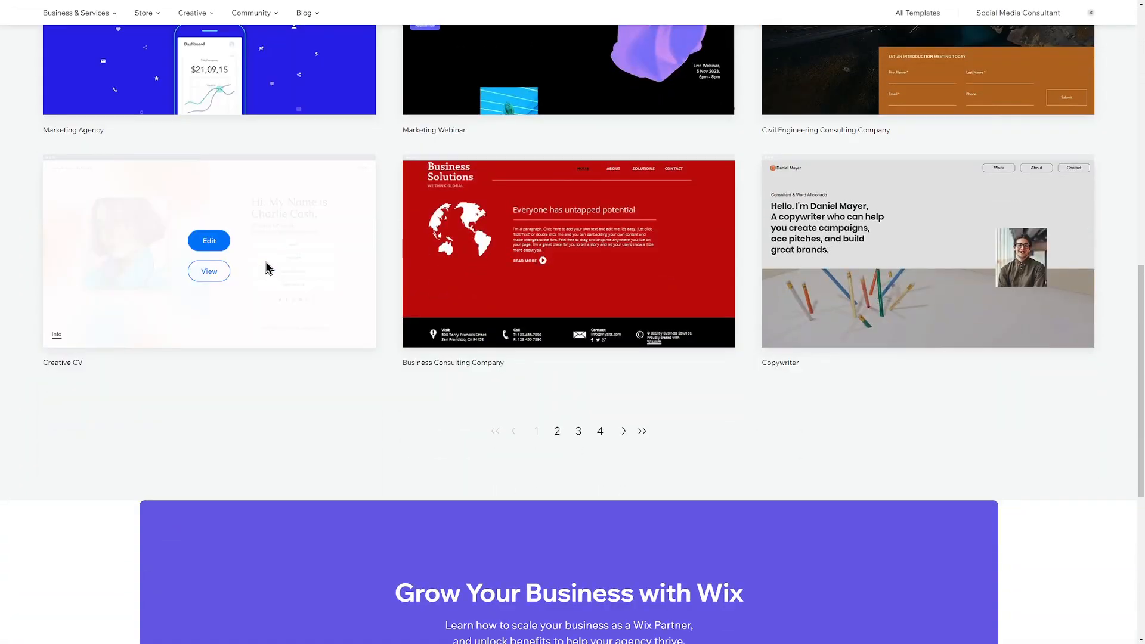
{"action": "scroll", "coordinate": [266, 267], "scroll_direction": "up", "scroll_amount": 3}
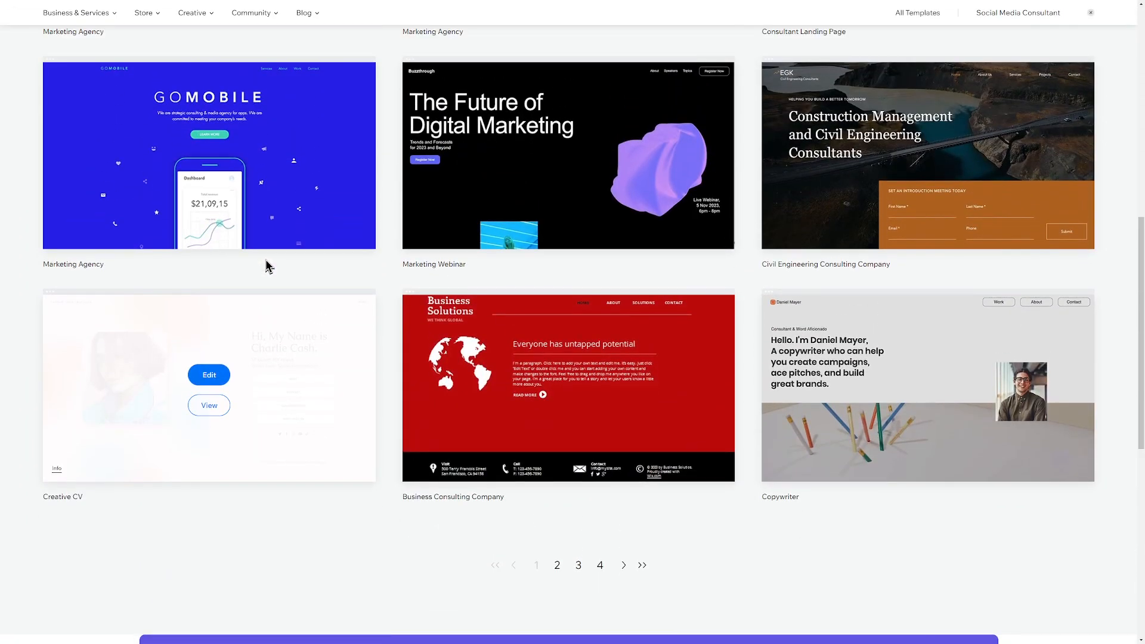
{"action": "left_click", "coordinate": [209, 375]}
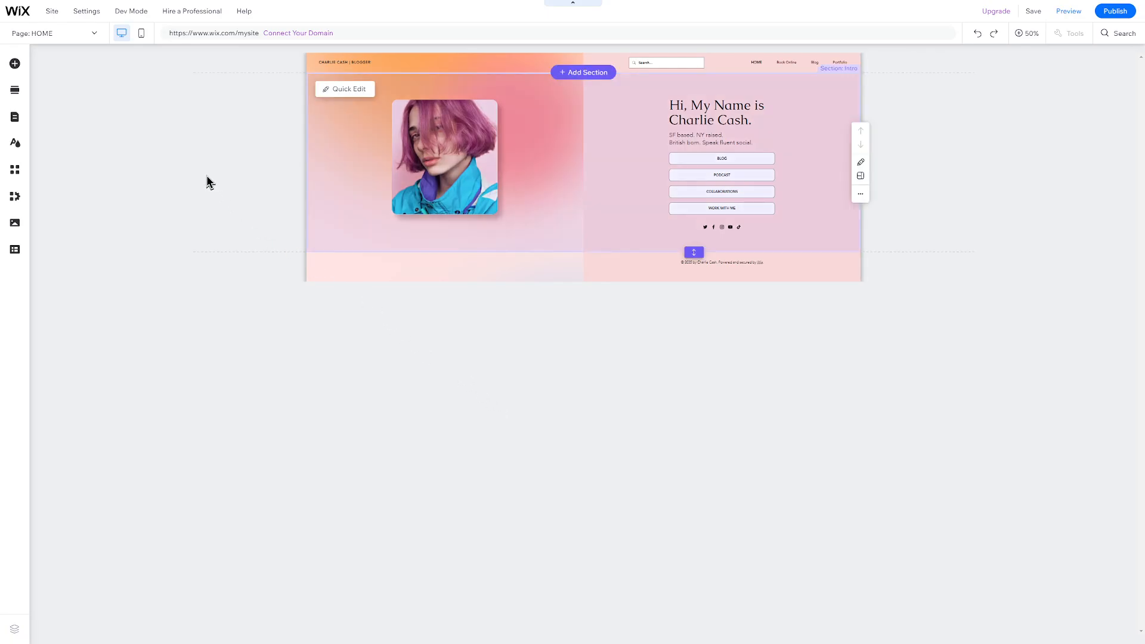
{"action": "mouse_move", "coordinate": [27, 20]}
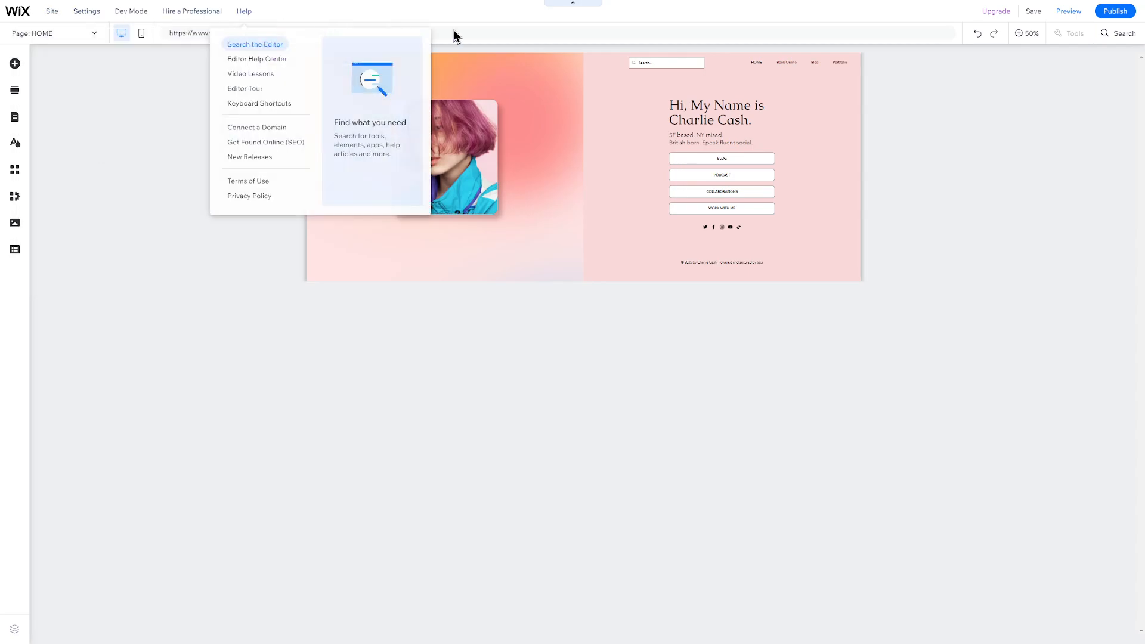
{"action": "mouse_move", "coordinate": [1034, 23]}
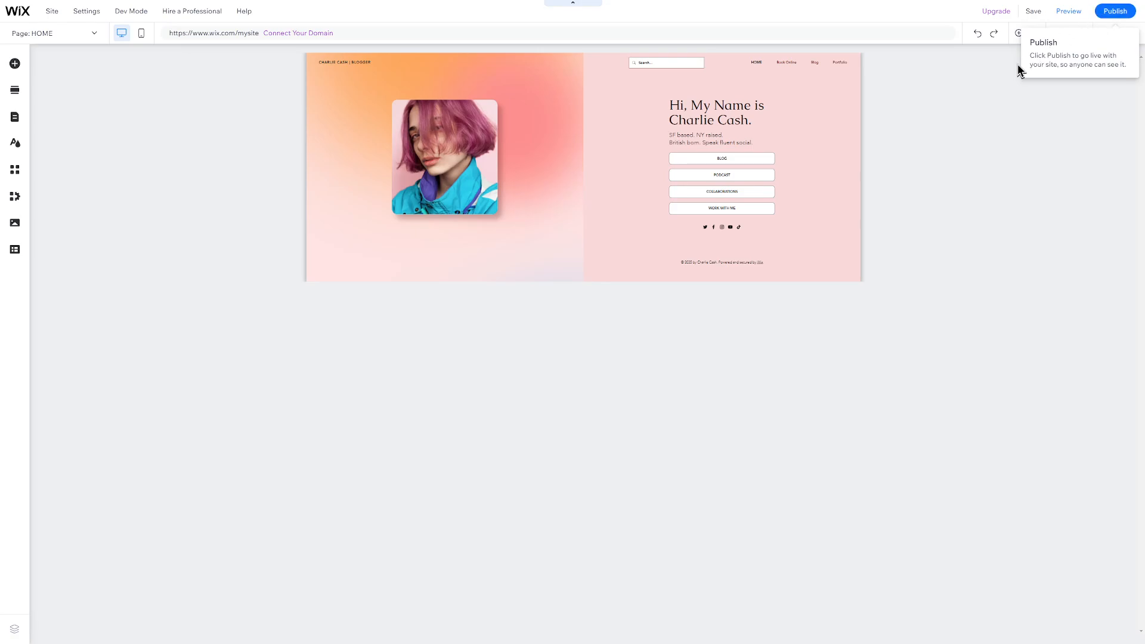
{"action": "left_click", "coordinate": [1109, 35]}
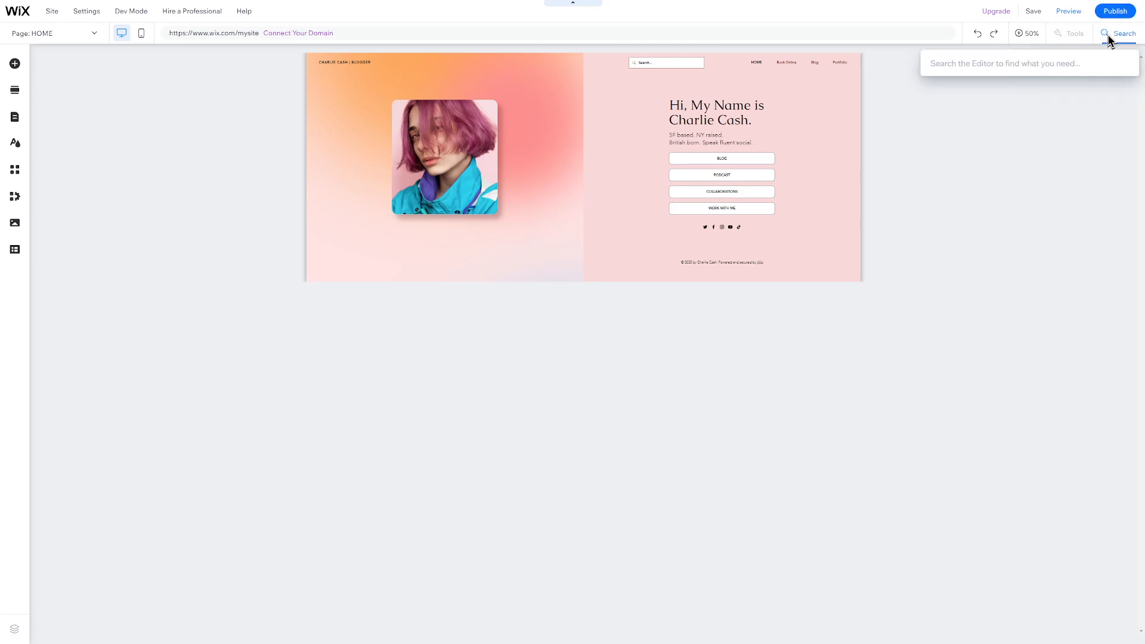
{"action": "type", "text": "business"}
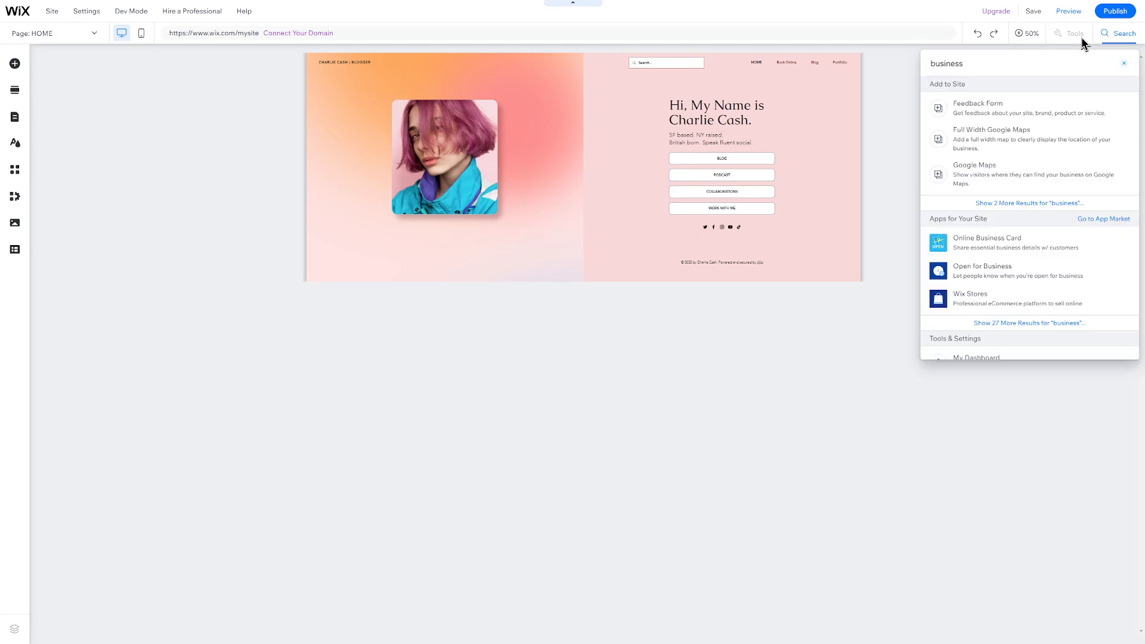
{"action": "left_click", "coordinate": [1026, 34]}
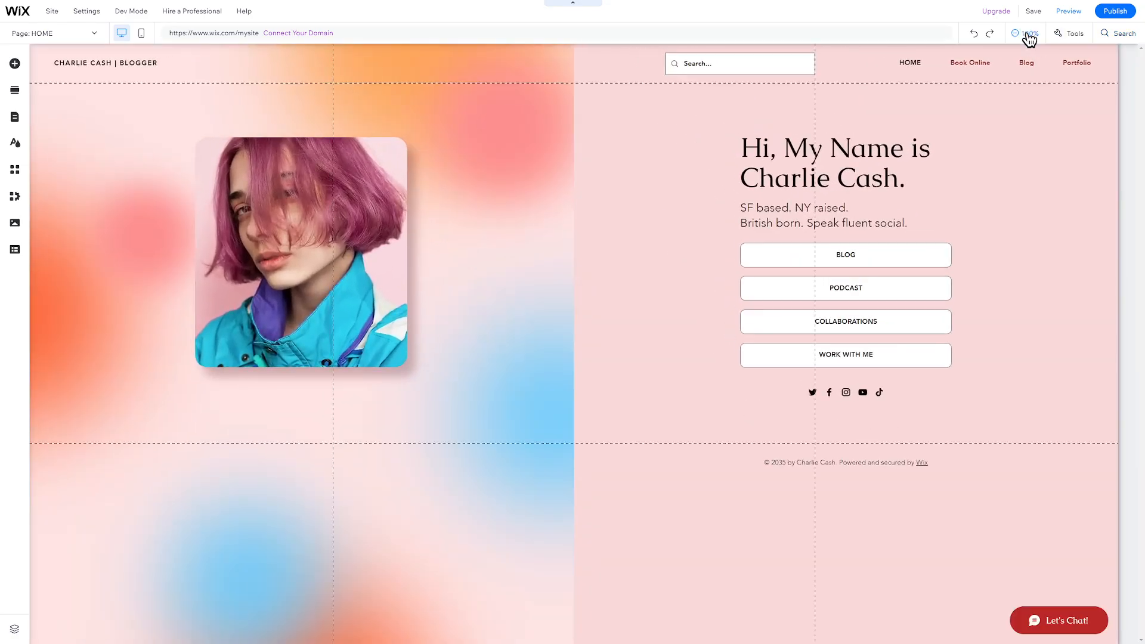
{"action": "left_click", "coordinate": [1028, 34]}
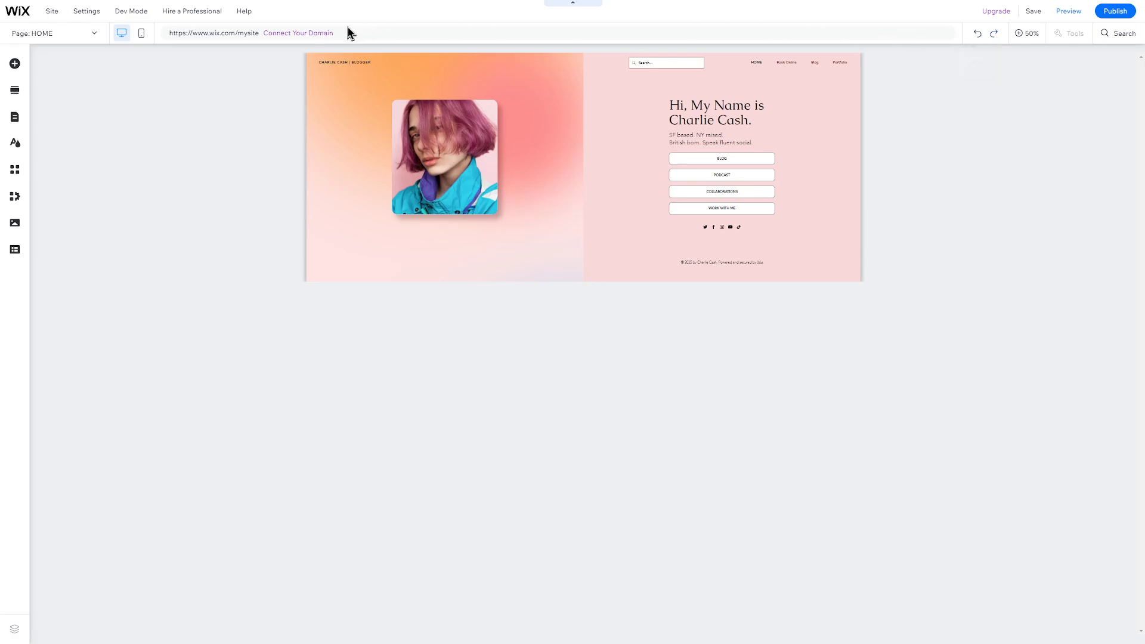
{"action": "left_click", "coordinate": [142, 37]}
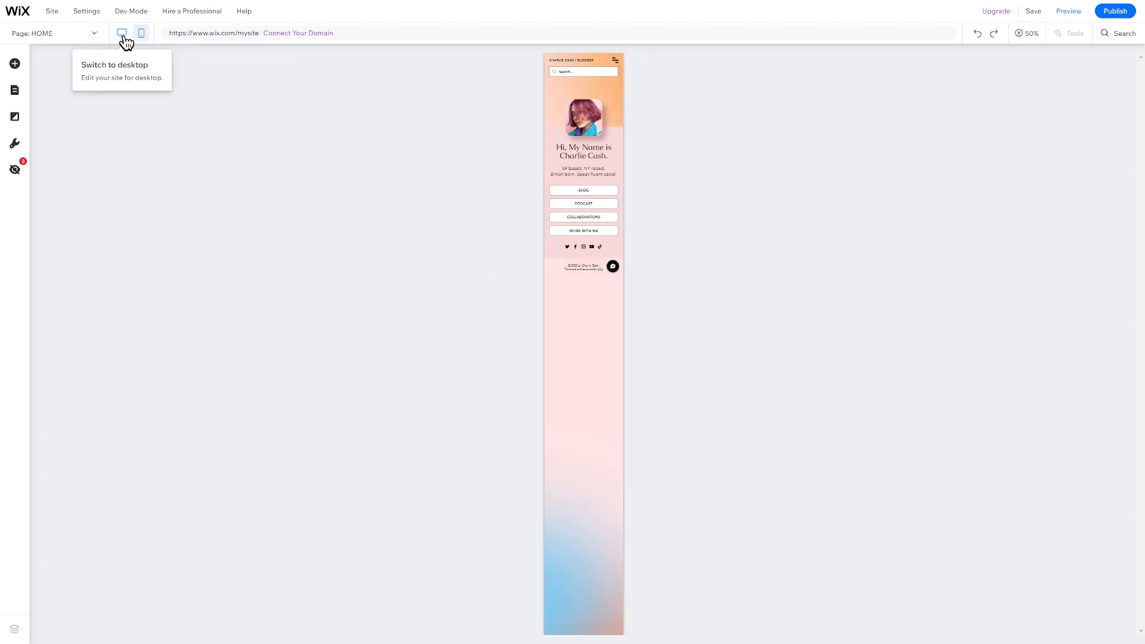
{"action": "left_click", "coordinate": [122, 34]}
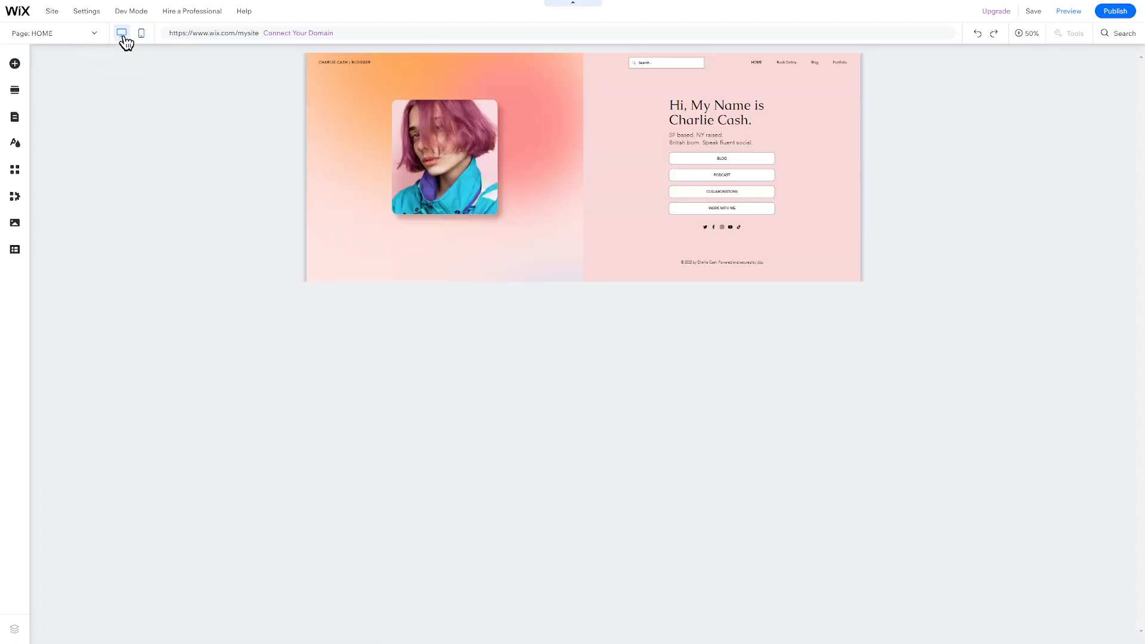
{"action": "left_click", "coordinate": [63, 34]}
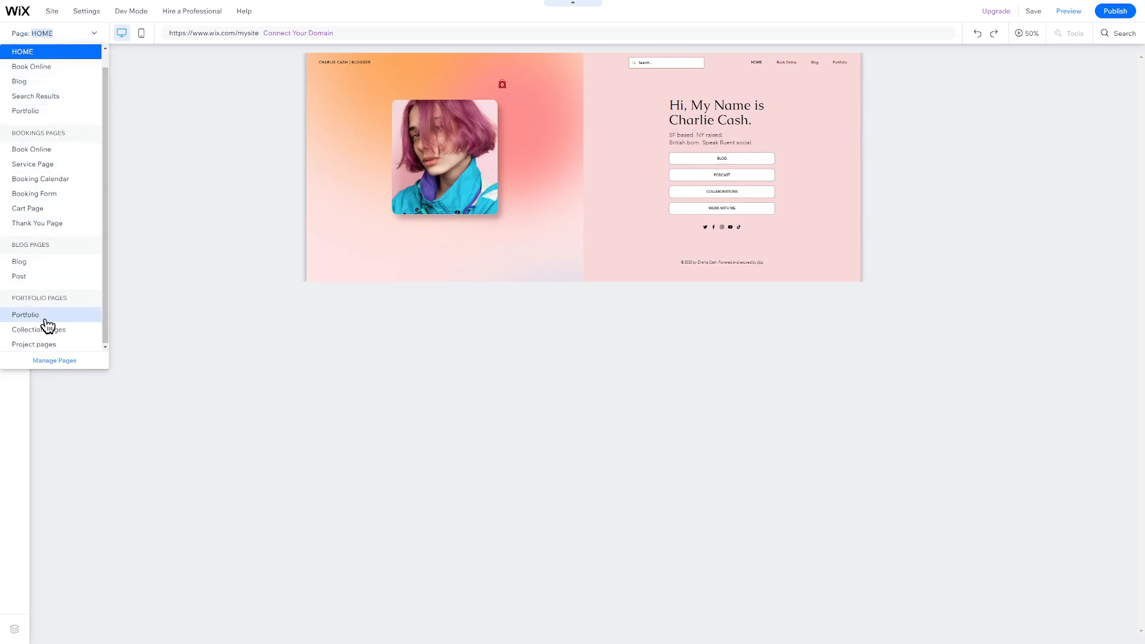
{"action": "left_click", "coordinate": [191, 209]}
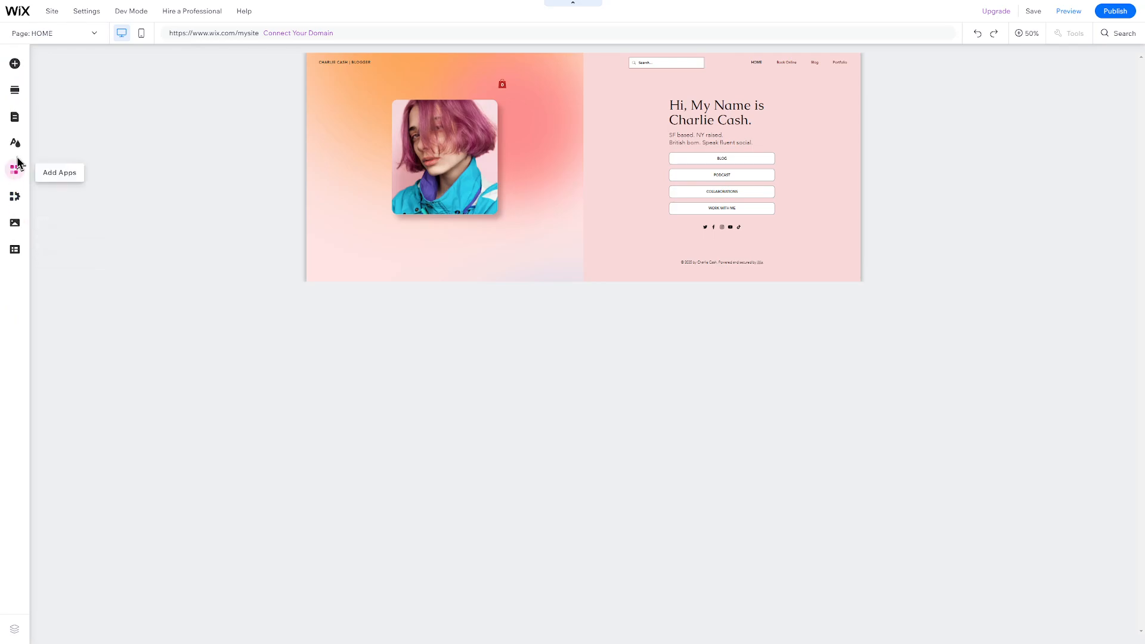
{"action": "left_click", "coordinate": [569, 81]}
{"action": "left_click", "coordinate": [569, 79]}
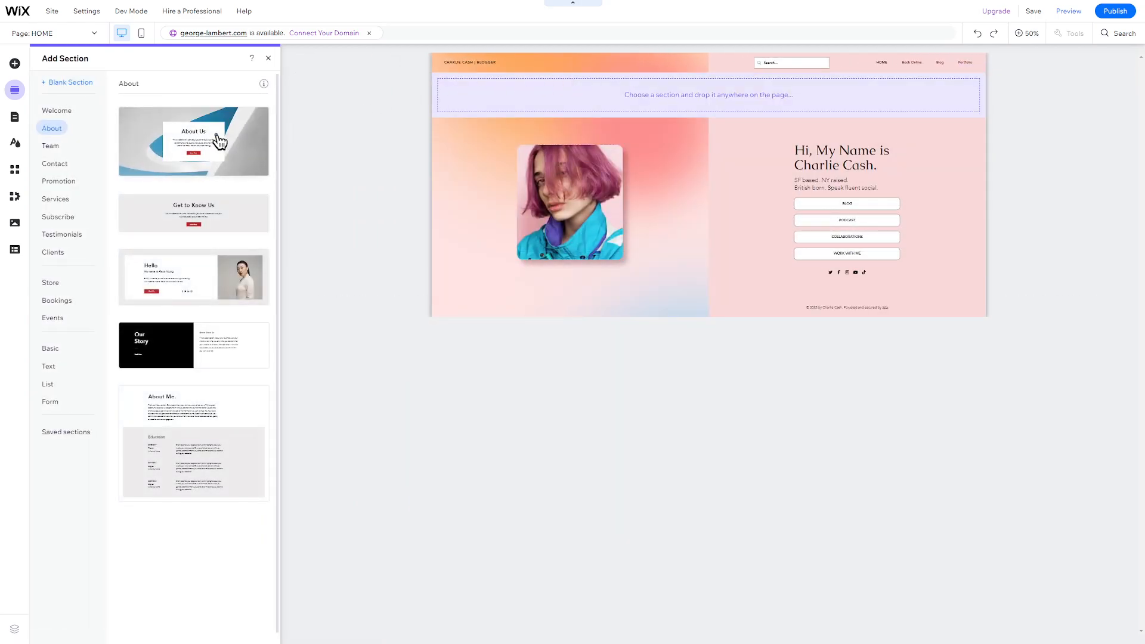
{"action": "left_click_drag", "start_coordinate": [217, 141], "coordinate": [624, 105]}
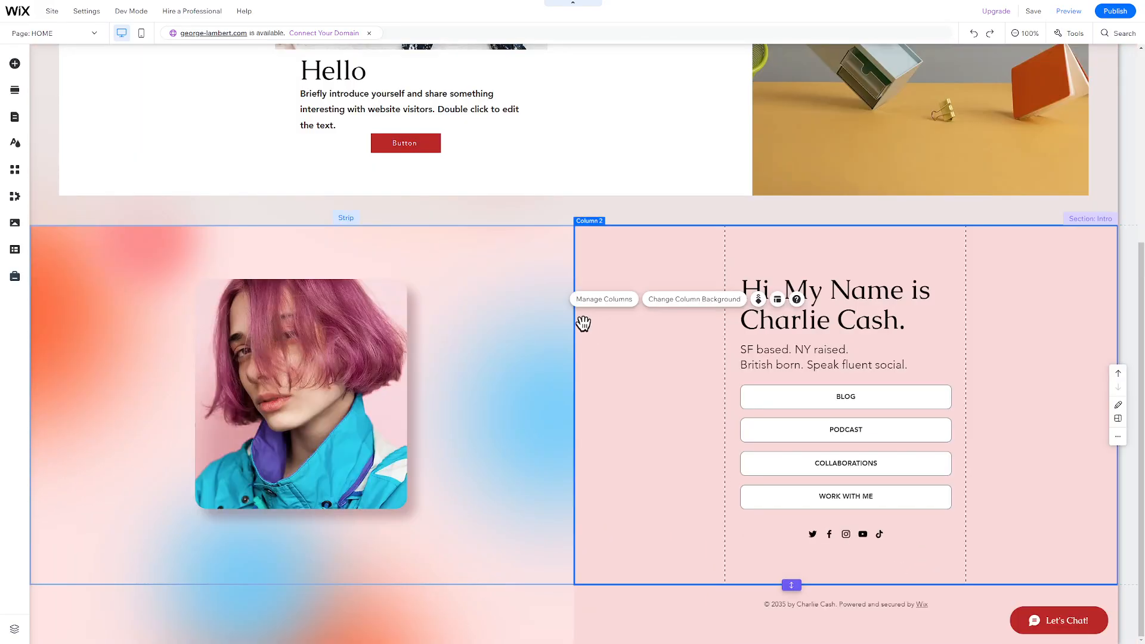
{"action": "left_click", "coordinate": [463, 253]}
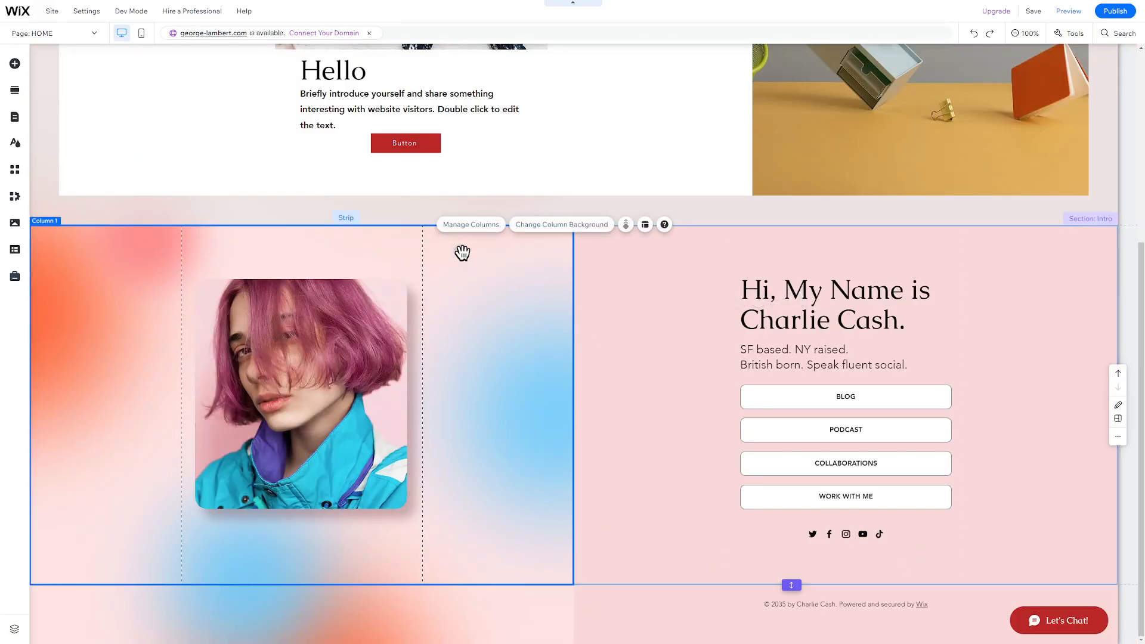
{"action": "left_click", "coordinate": [612, 282]}
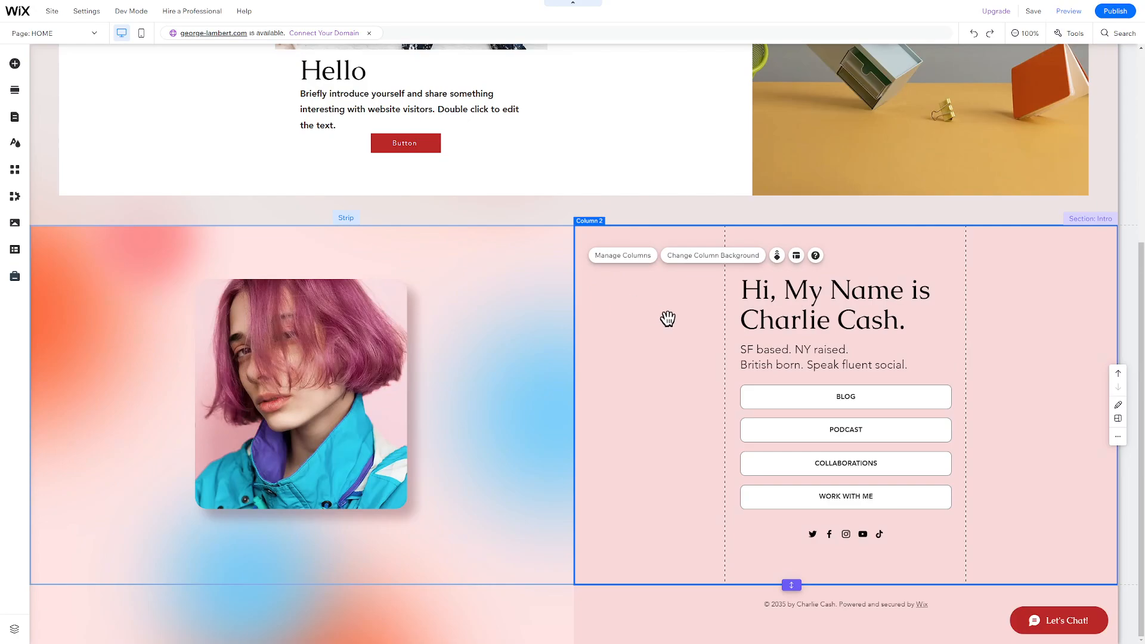
{"action": "left_click", "coordinate": [376, 380]}
{"action": "left_click_drag", "start_coordinate": [378, 381], "coordinate": [360, 380]}
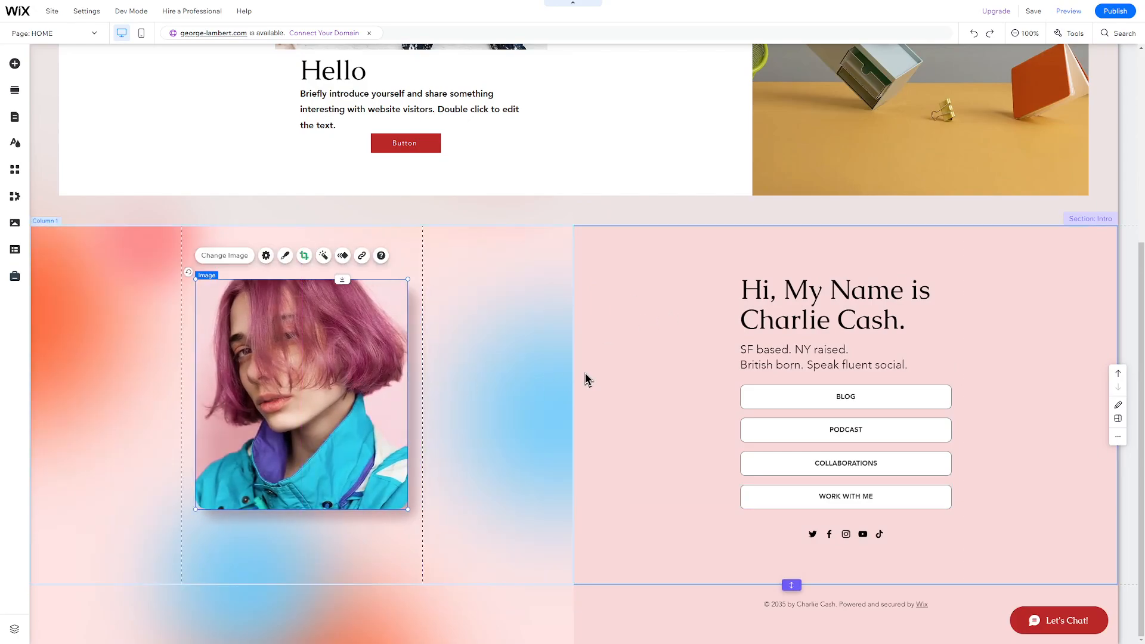
{"action": "double_click", "coordinate": [815, 316]}
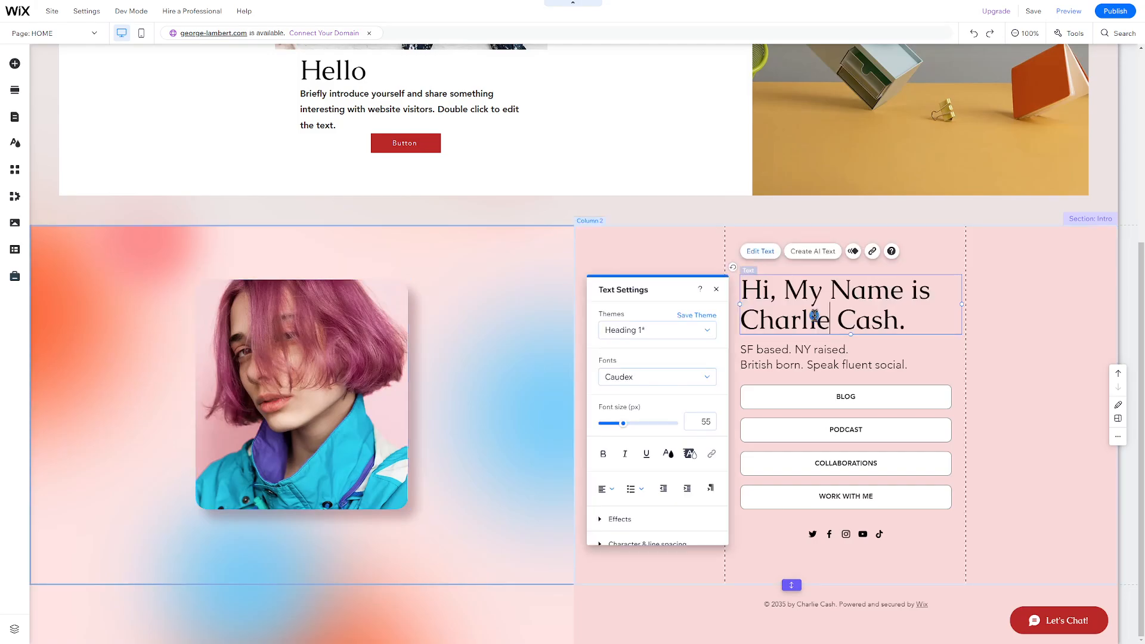
{"action": "double_click", "coordinate": [815, 316]}
{"action": "key", "text": "Right"}
{"action": "key", "text": "ctrl+shift+Right"}
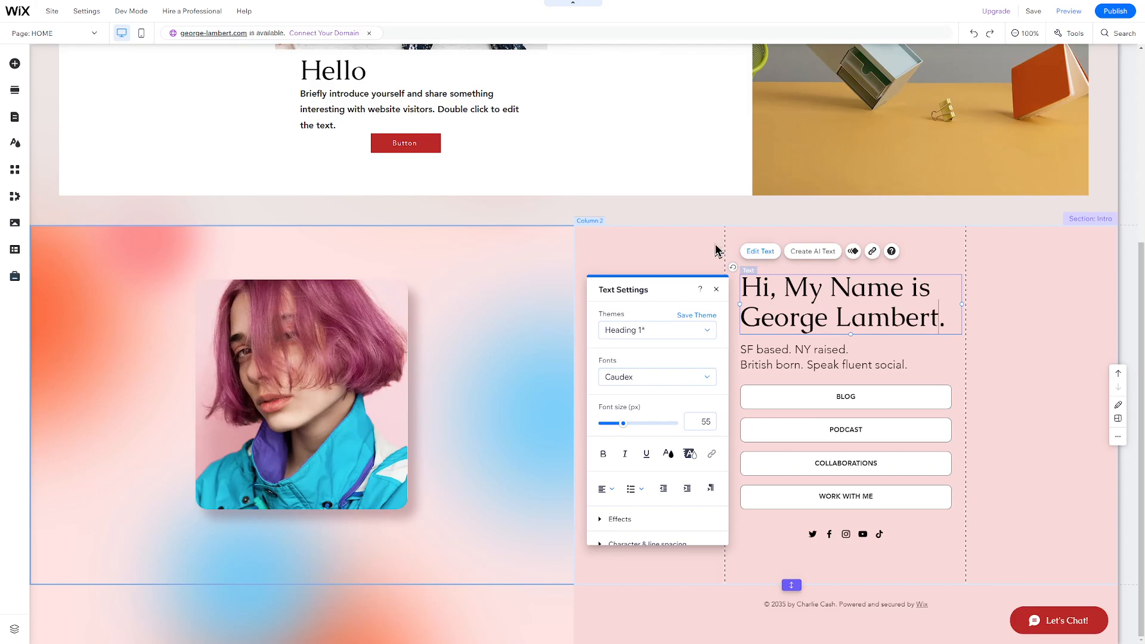
{"action": "left_click", "coordinate": [710, 249]}
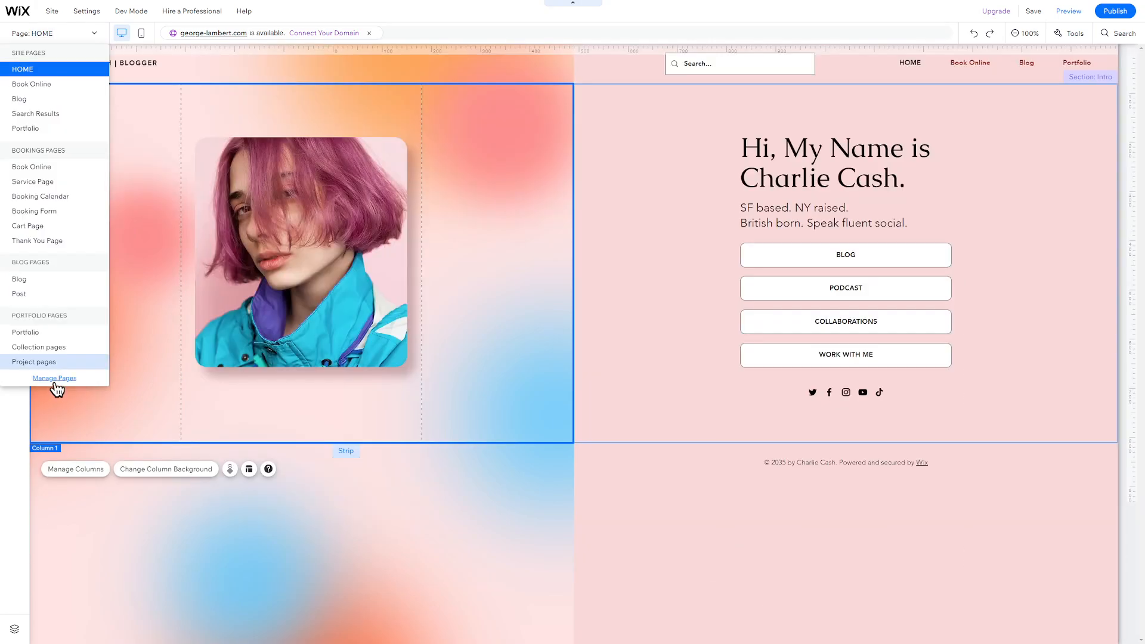
{"action": "left_click", "coordinate": [55, 379]}
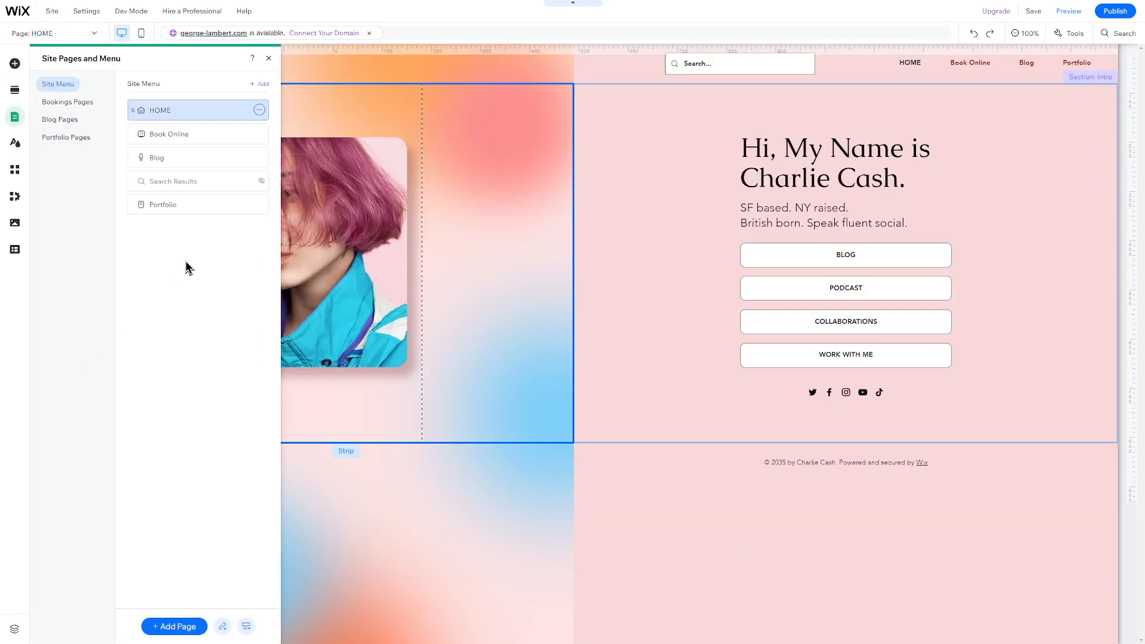
Explore Portfolio and Book Online page options and Add Page without changes, then close the panel
{"action": "left_click", "coordinate": [259, 205]}
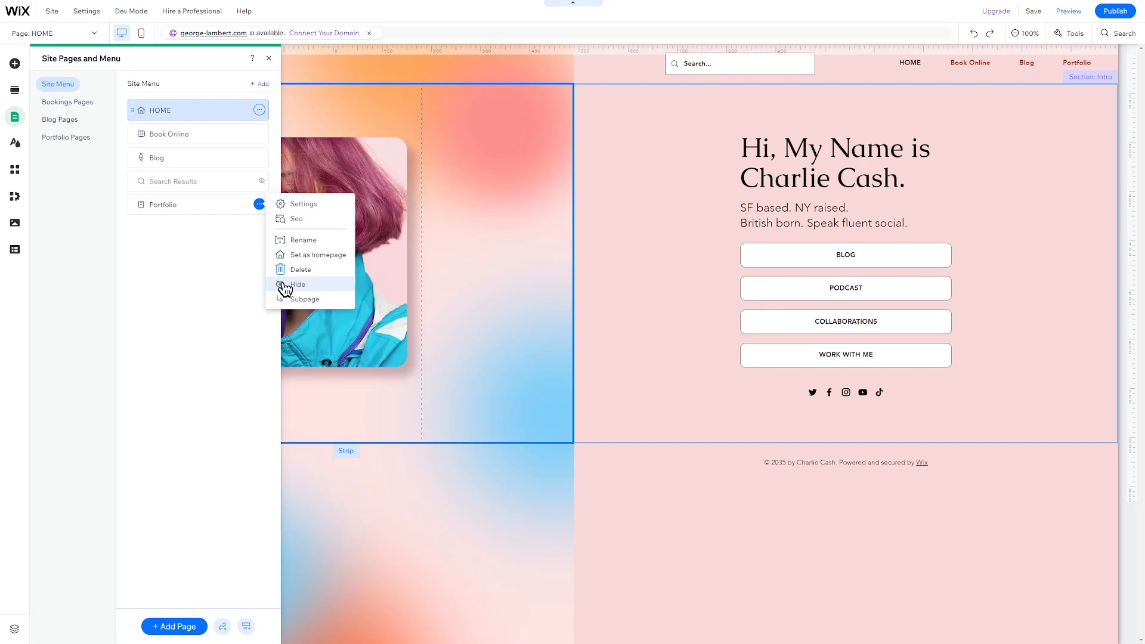
{"action": "left_click", "coordinate": [183, 626]}
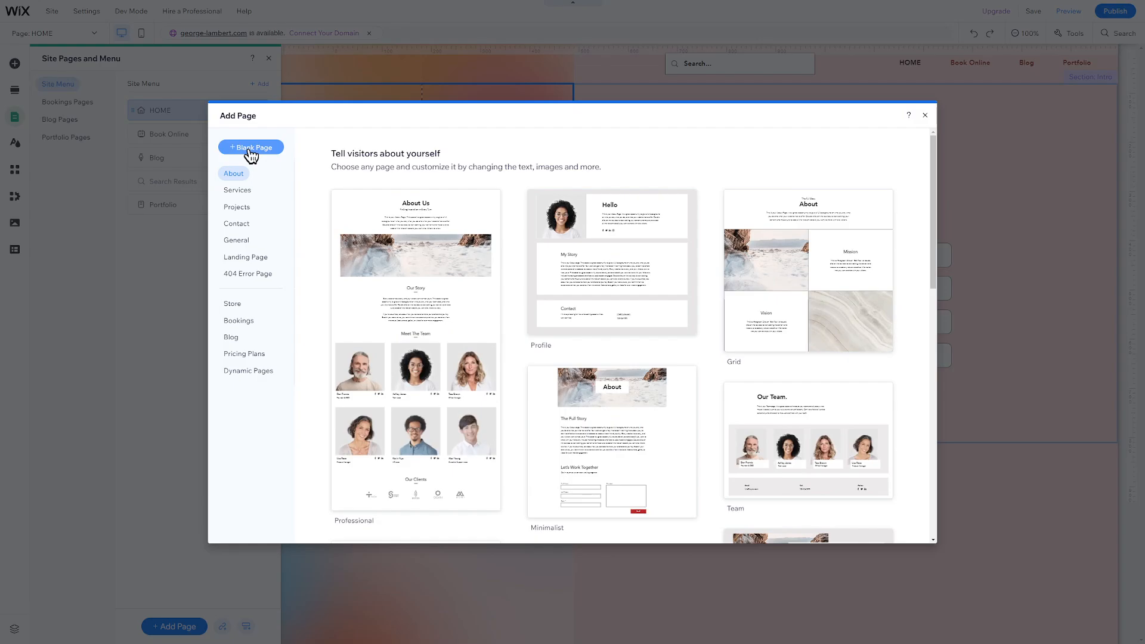
{"action": "left_click", "coordinate": [925, 115]}
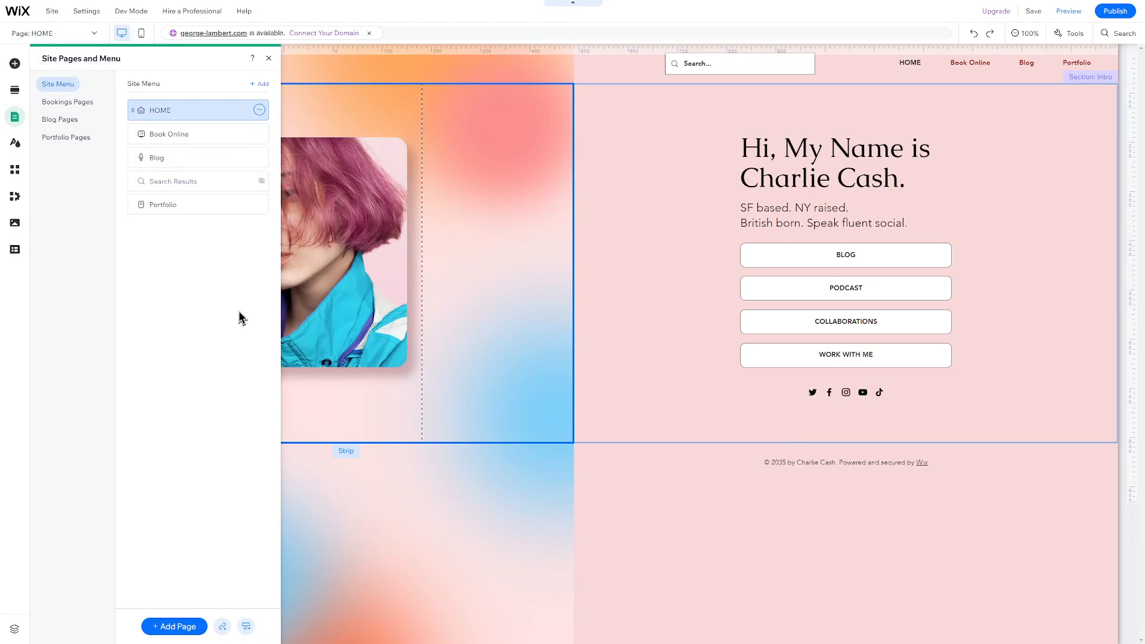
{"action": "left_click_drag", "start_coordinate": [205, 206], "coordinate": [204, 239]}
{"action": "left_click", "coordinate": [261, 136]}
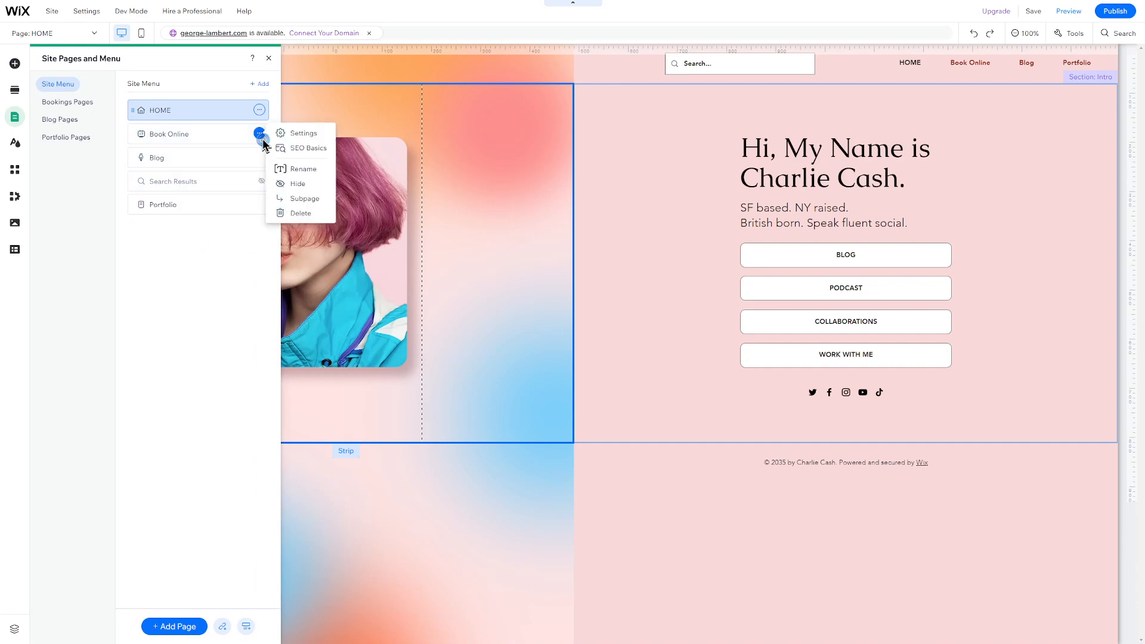
{"action": "left_click", "coordinate": [285, 173]}
{"action": "left_click", "coordinate": [16, 168]}
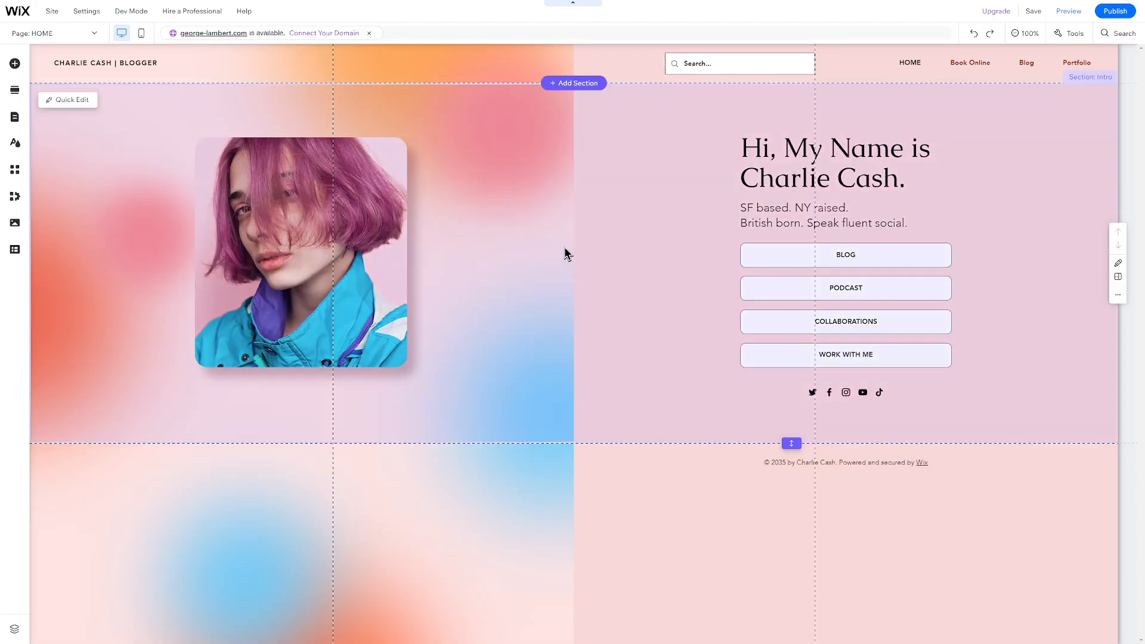
Delete the intro section with the Delete key, then via its context menu, undoing both
{"action": "left_click", "coordinate": [563, 250]}
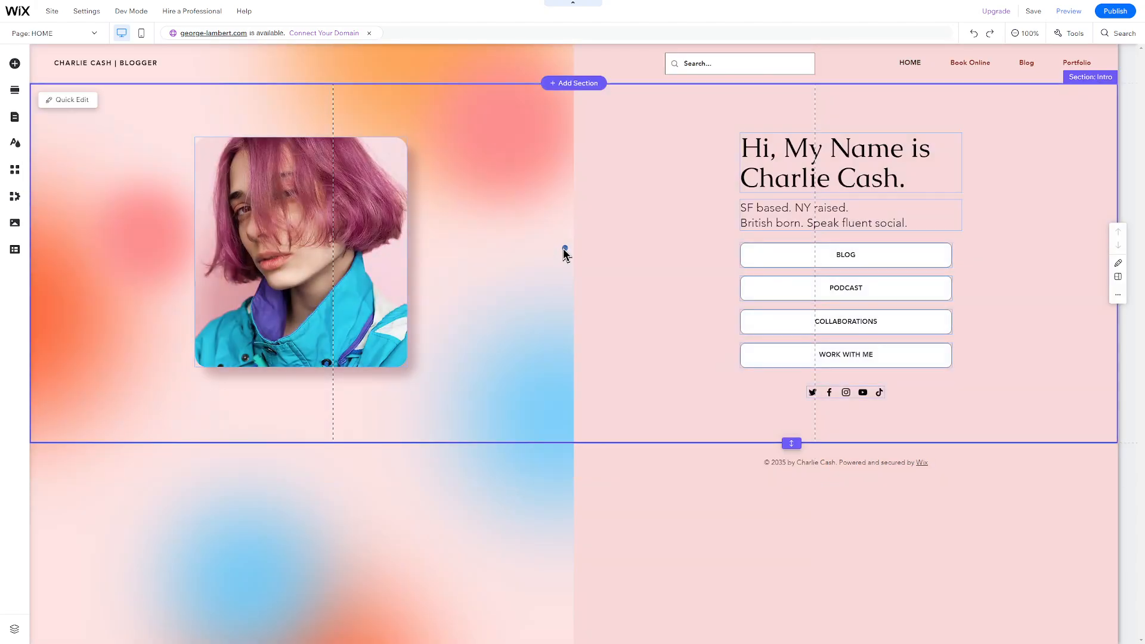
{"action": "key", "text": "Delete"}
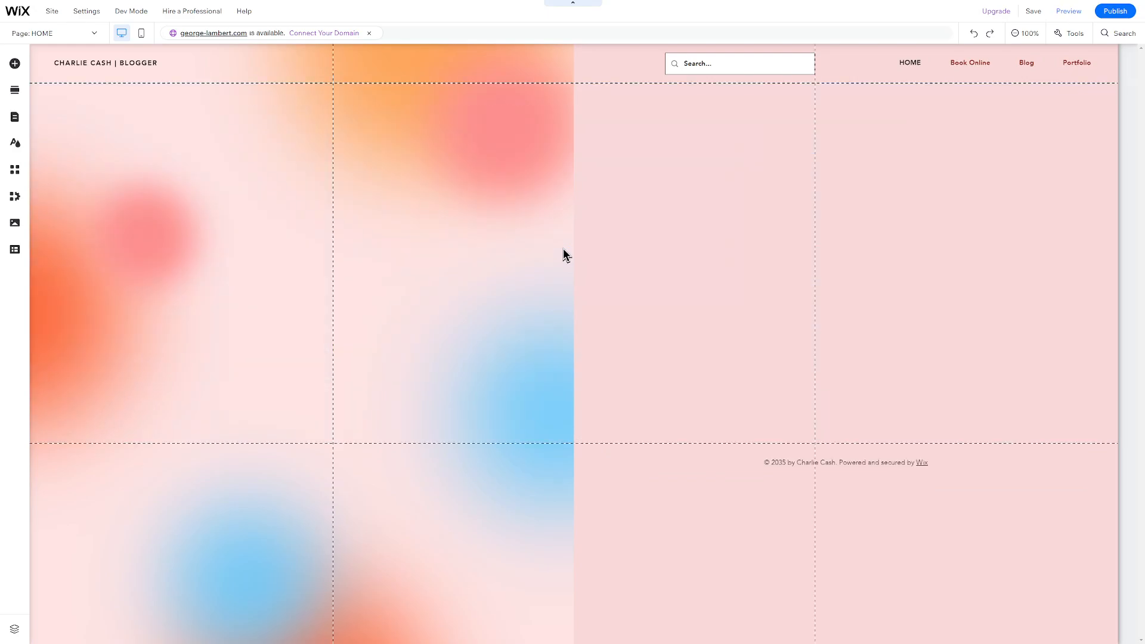
{"action": "key", "text": "ctrl+z"}
{"action": "right_click", "coordinate": [563, 250]}
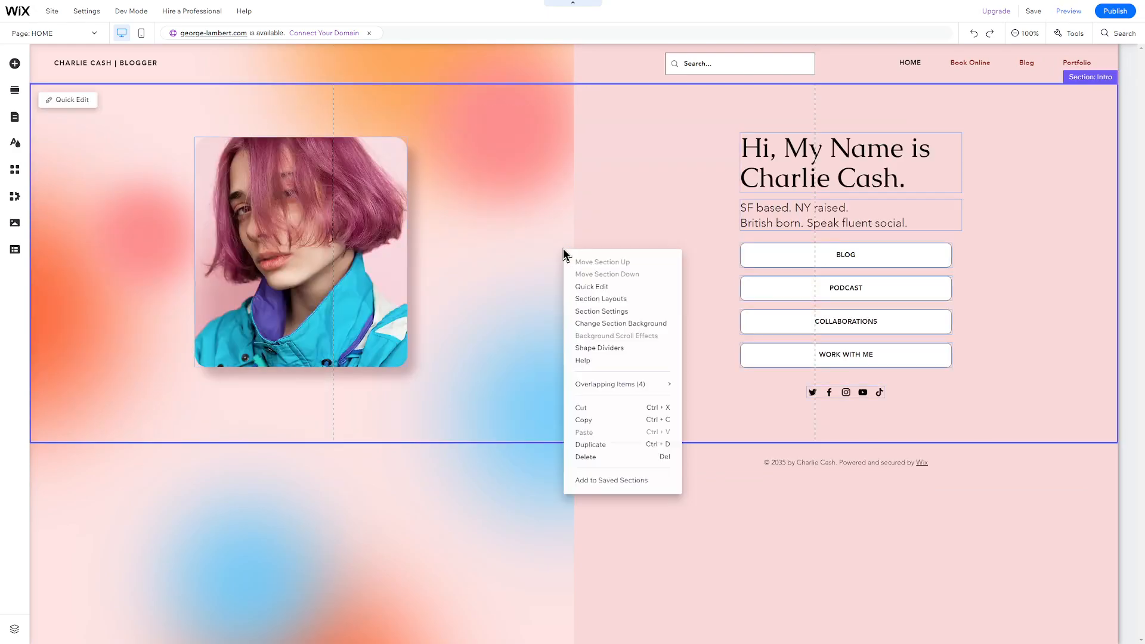
{"action": "left_click", "coordinate": [604, 456]}
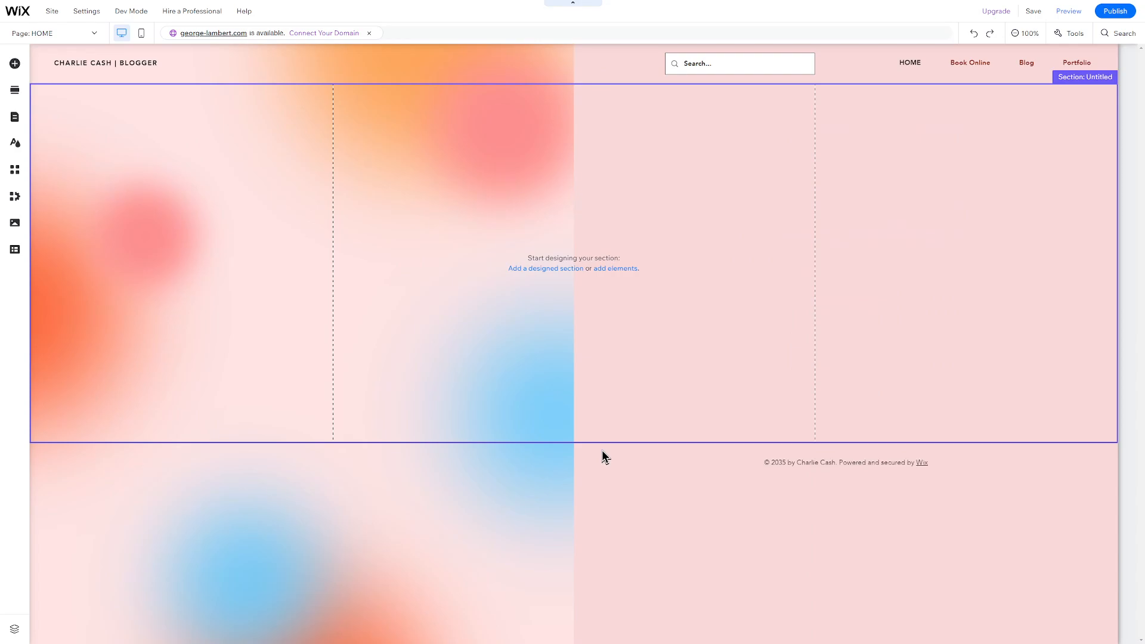
{"action": "key", "text": "ctrl+z"}
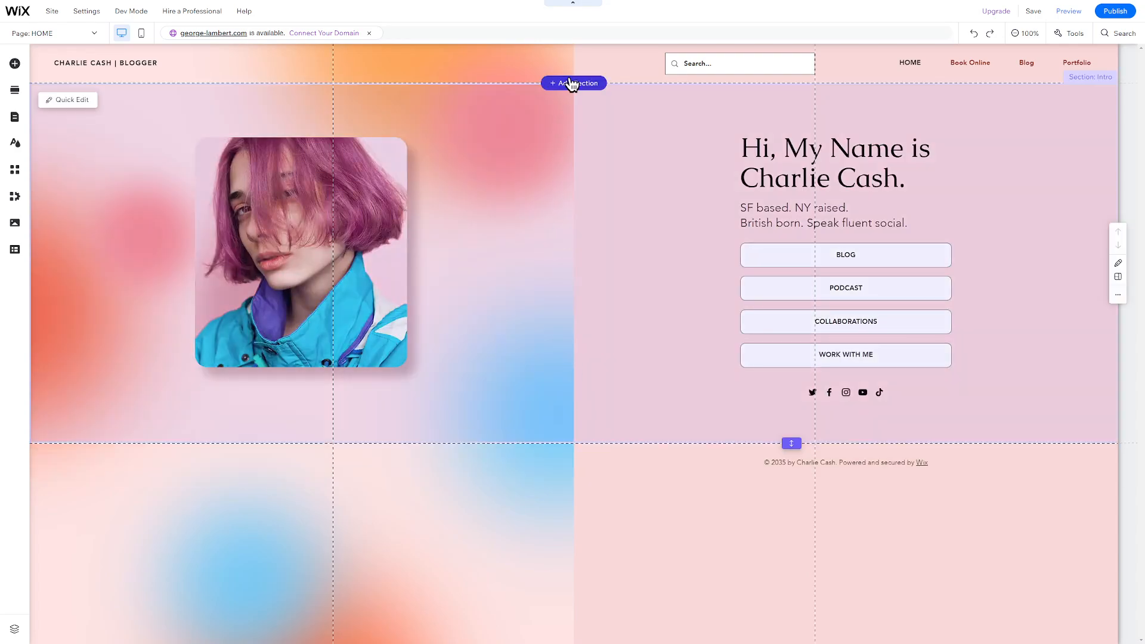
Add an About Us section below the header, then delete it again
{"action": "left_click", "coordinate": [570, 82]}
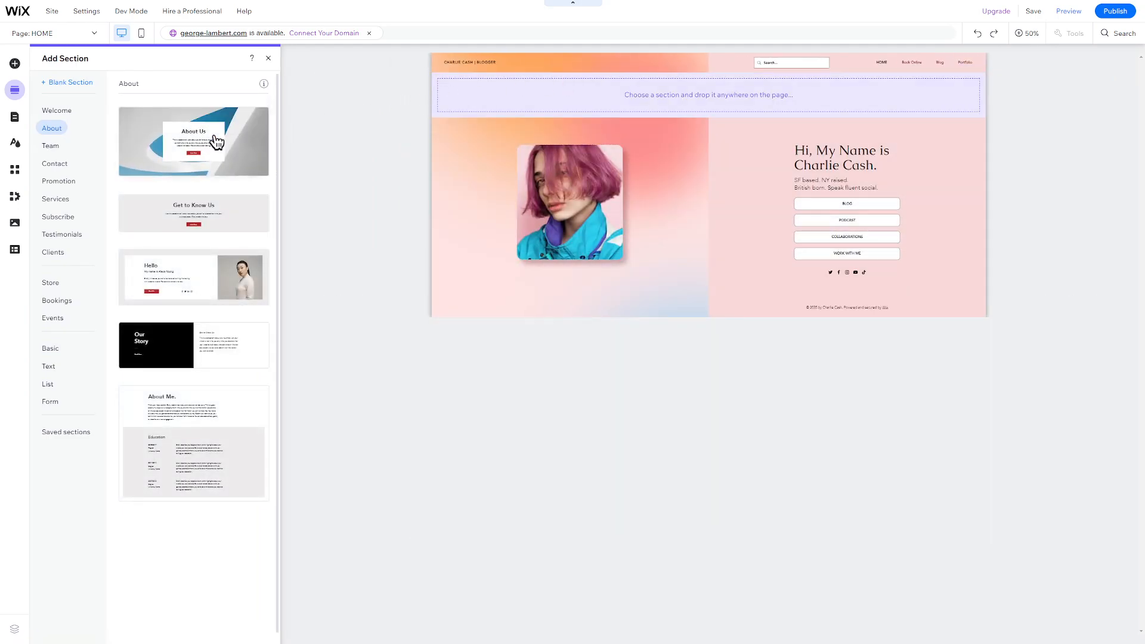
{"action": "left_click_drag", "start_coordinate": [218, 142], "coordinate": [625, 105]}
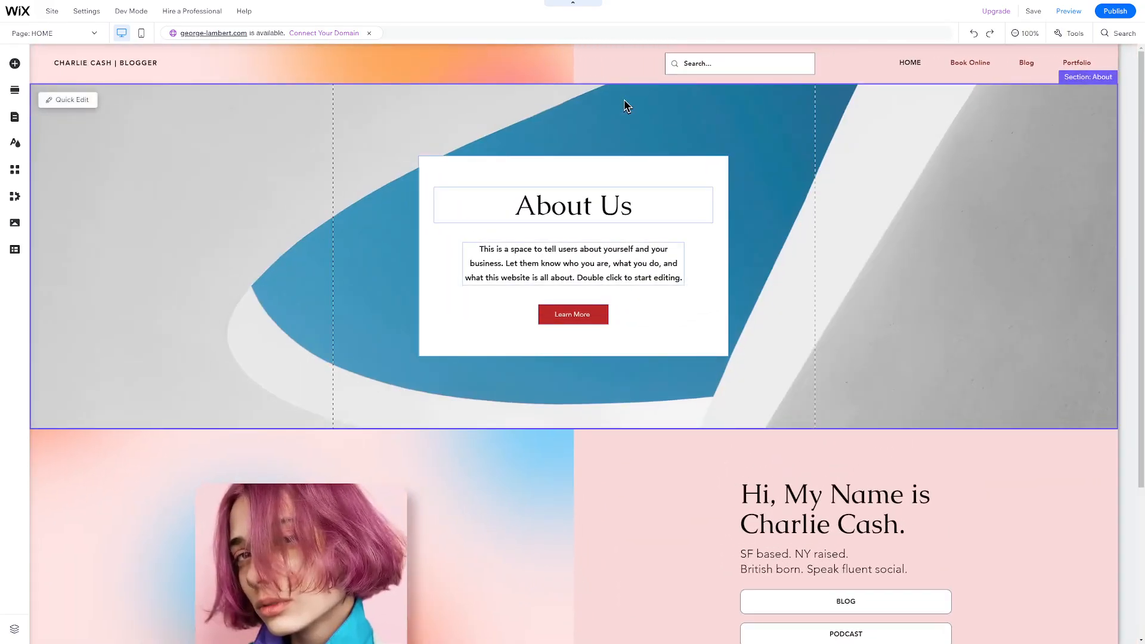
{"action": "key", "text": "Delete"}
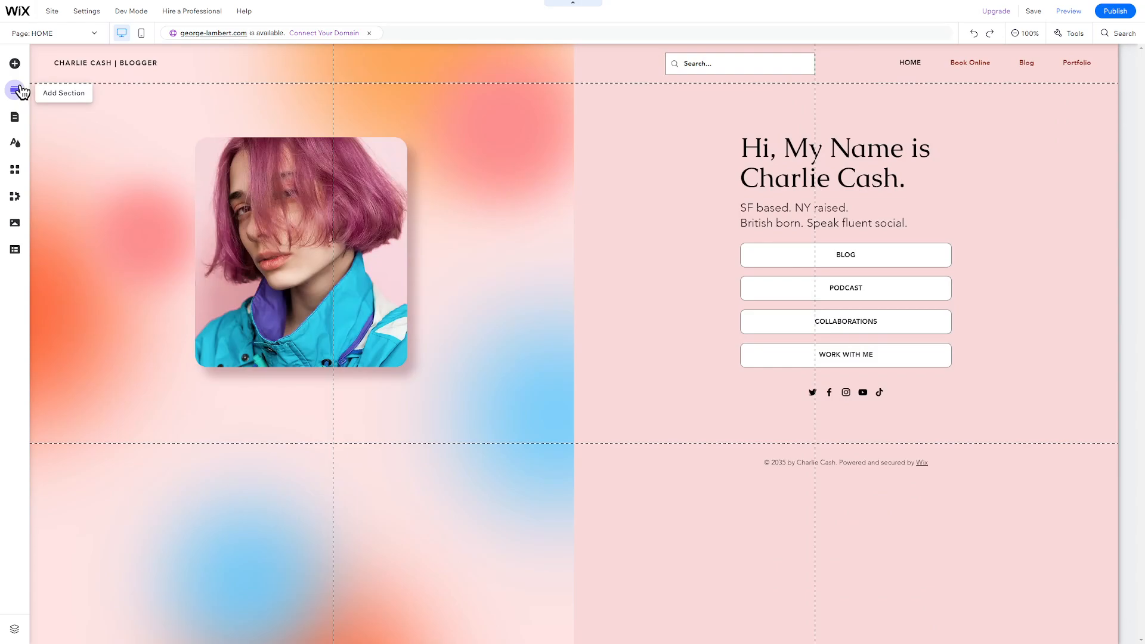
Insert the 'Hello' about-me design with a portrait above the Charlie Cash intro, reviewing Quick Edit
{"action": "left_click", "coordinate": [18, 90]}
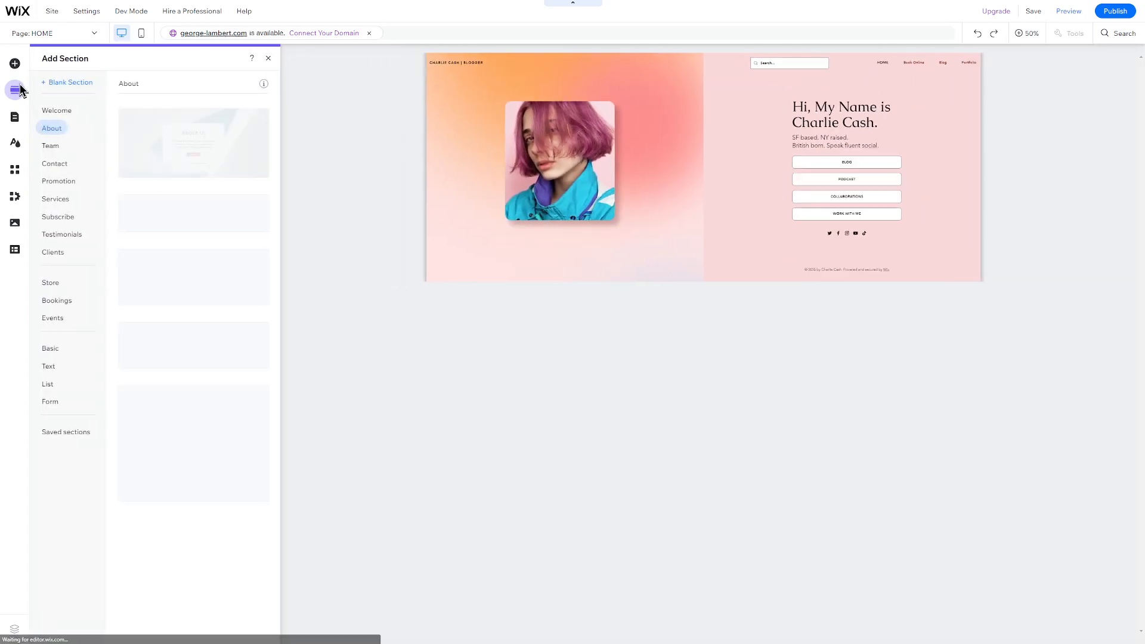
{"action": "left_click_drag", "start_coordinate": [166, 292], "coordinate": [590, 89]}
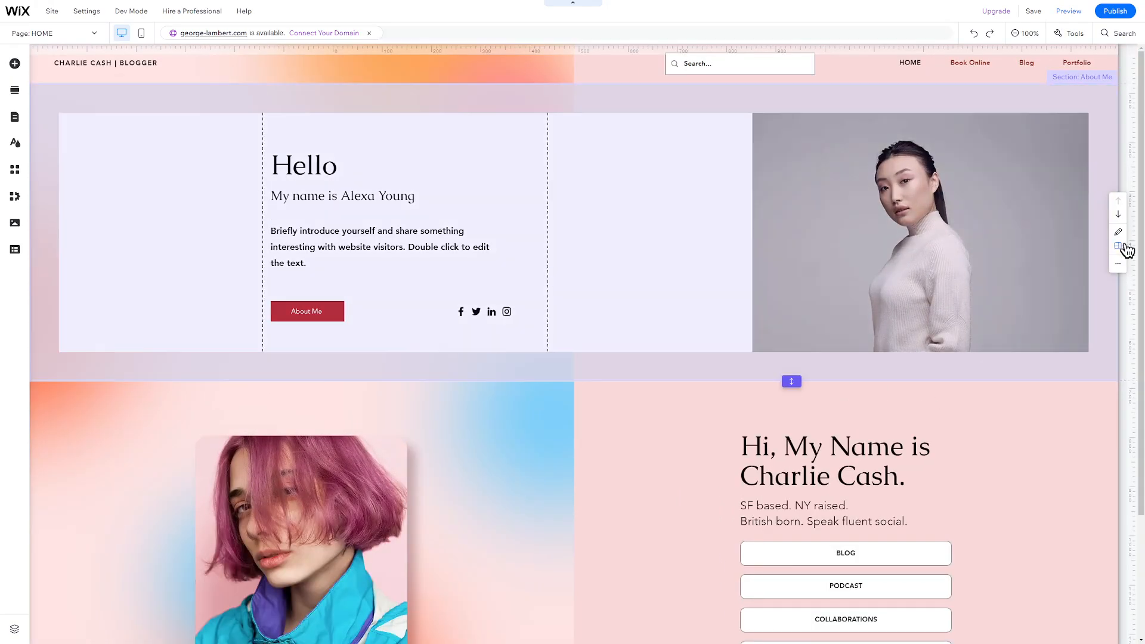
{"action": "left_click", "coordinate": [1120, 249]}
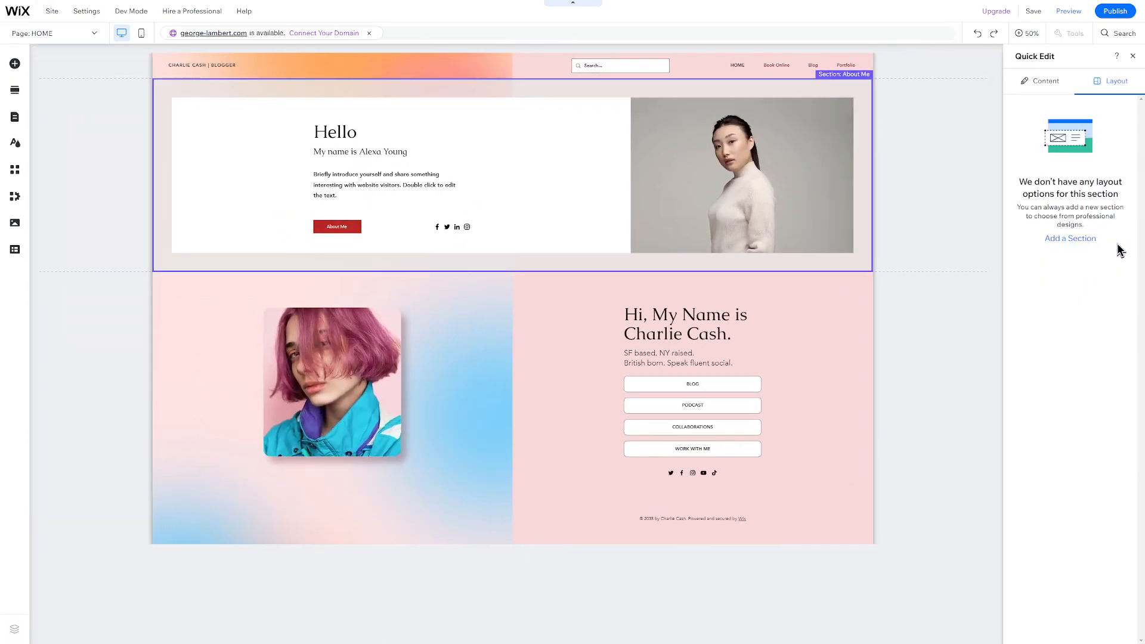
{"action": "left_click", "coordinate": [1058, 85]}
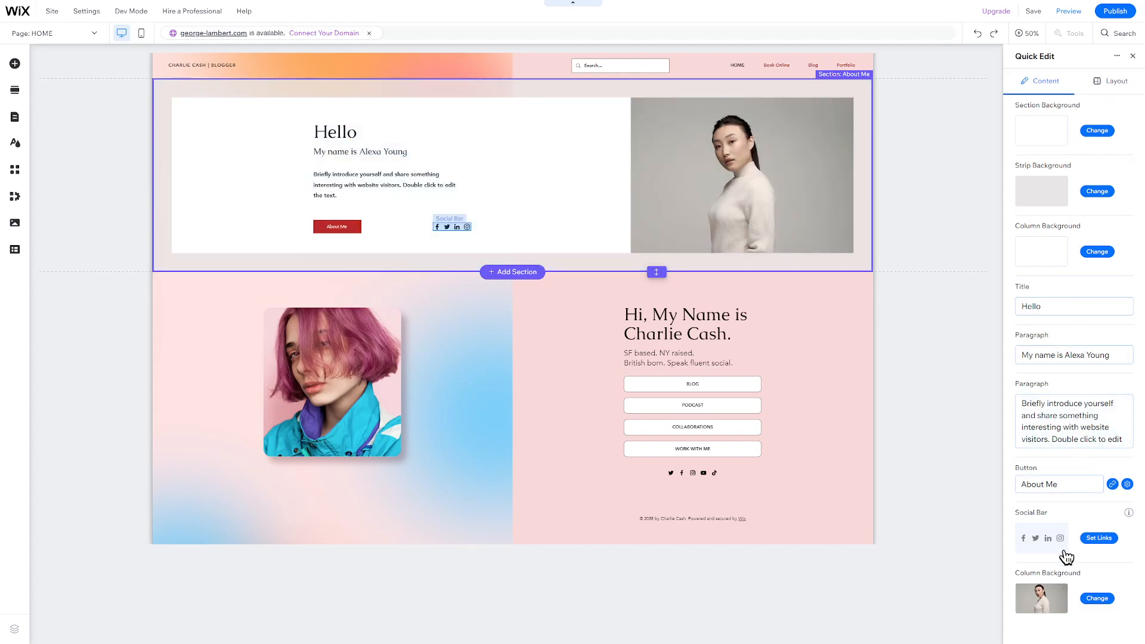
{"action": "left_click", "coordinate": [585, 153]}
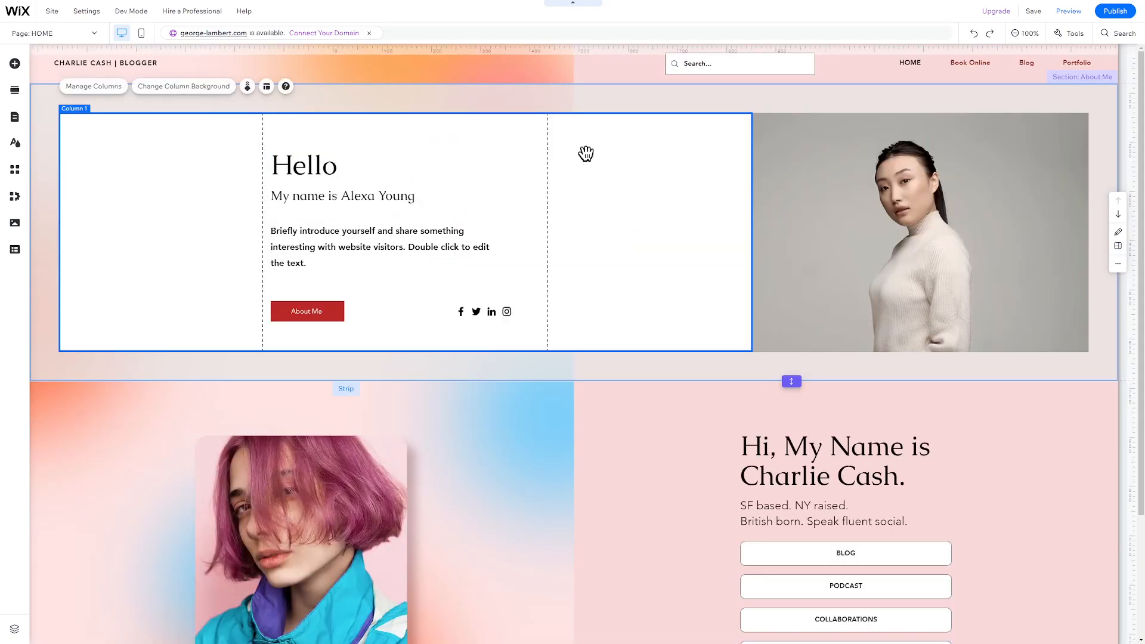
Replace the portrait column's background with the floating stationery still-life image
{"action": "left_click", "coordinate": [831, 189]}
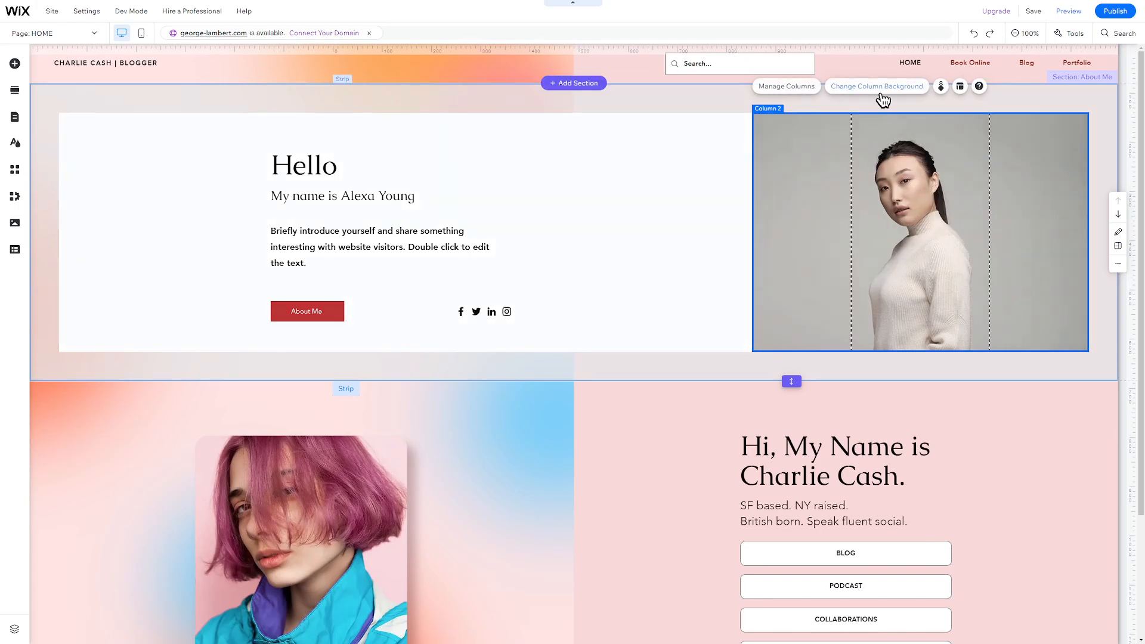
{"action": "left_click", "coordinate": [882, 95]}
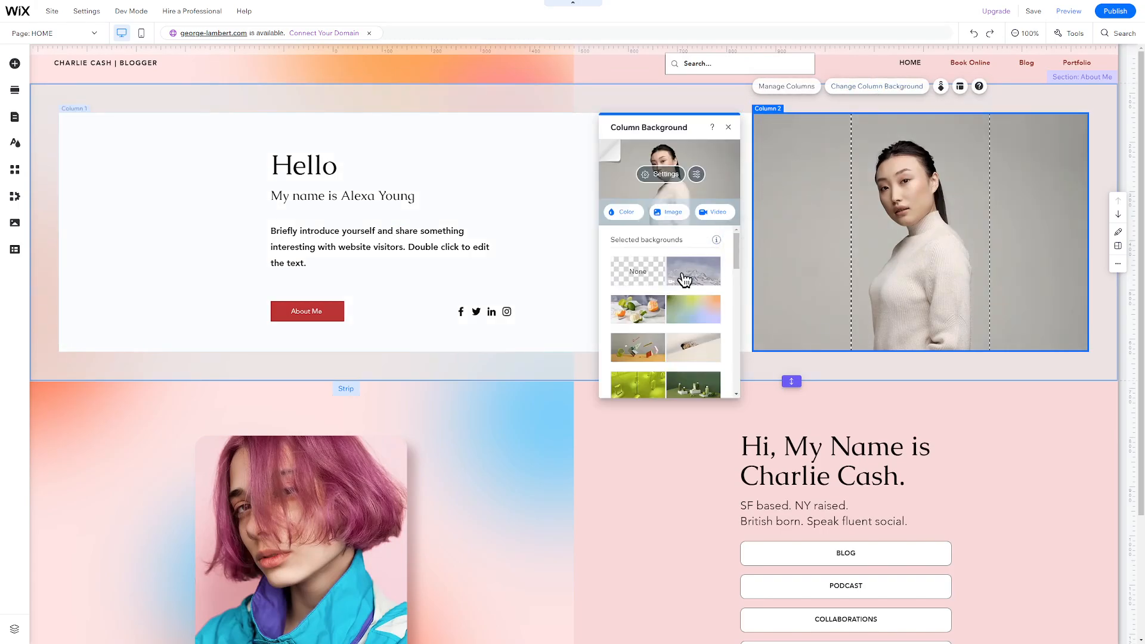
{"action": "mouse_move", "coordinate": [686, 279]}
{"action": "scroll", "coordinate": [686, 280], "scroll_direction": "down", "scroll_amount": 1}
{"action": "left_click", "coordinate": [638, 302]}
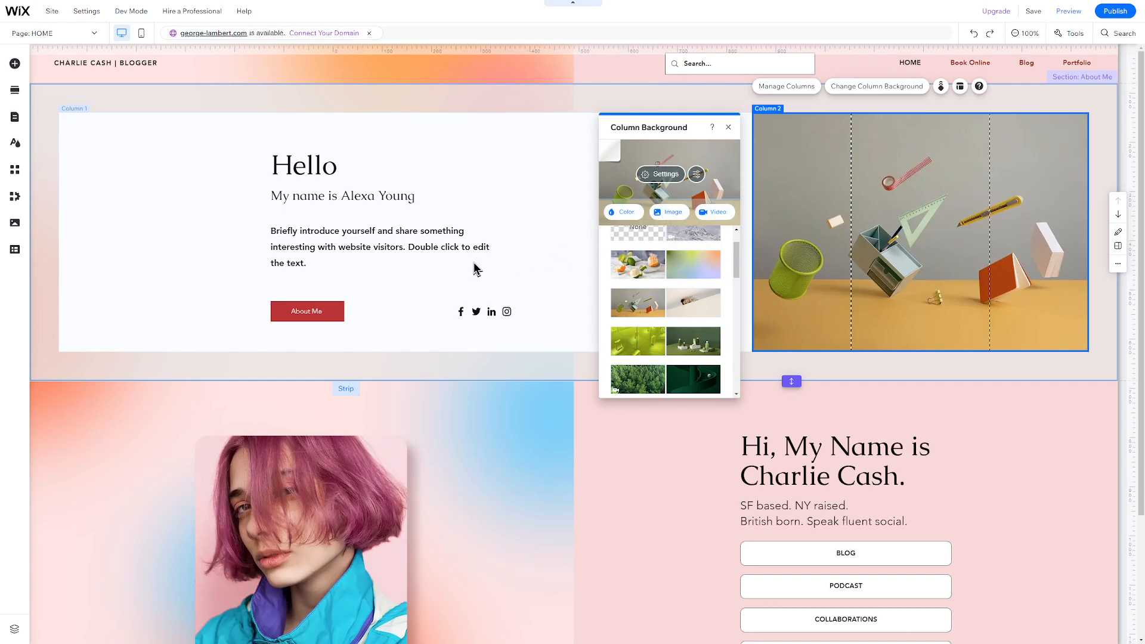
{"action": "left_click", "coordinate": [664, 98]}
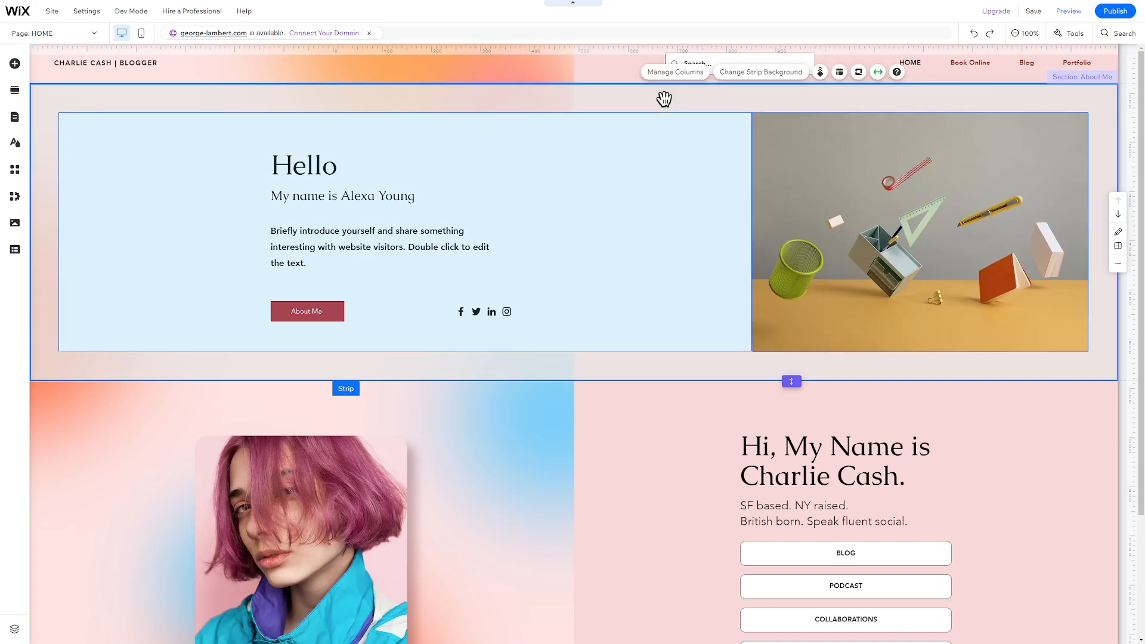
Open the strip's Scroll Effects, Layout, Shape Dividers and Manage Columns panels, then select the left column
{"action": "left_click", "coordinate": [822, 74]}
{"action": "left_click", "coordinate": [840, 72]}
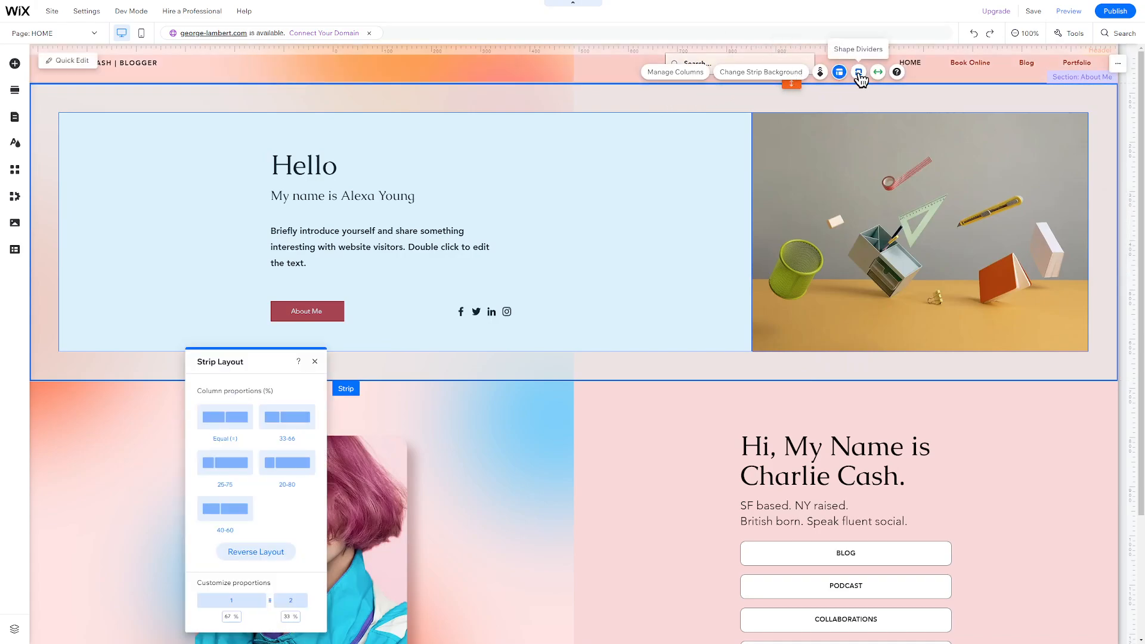
{"action": "left_click", "coordinate": [859, 73]}
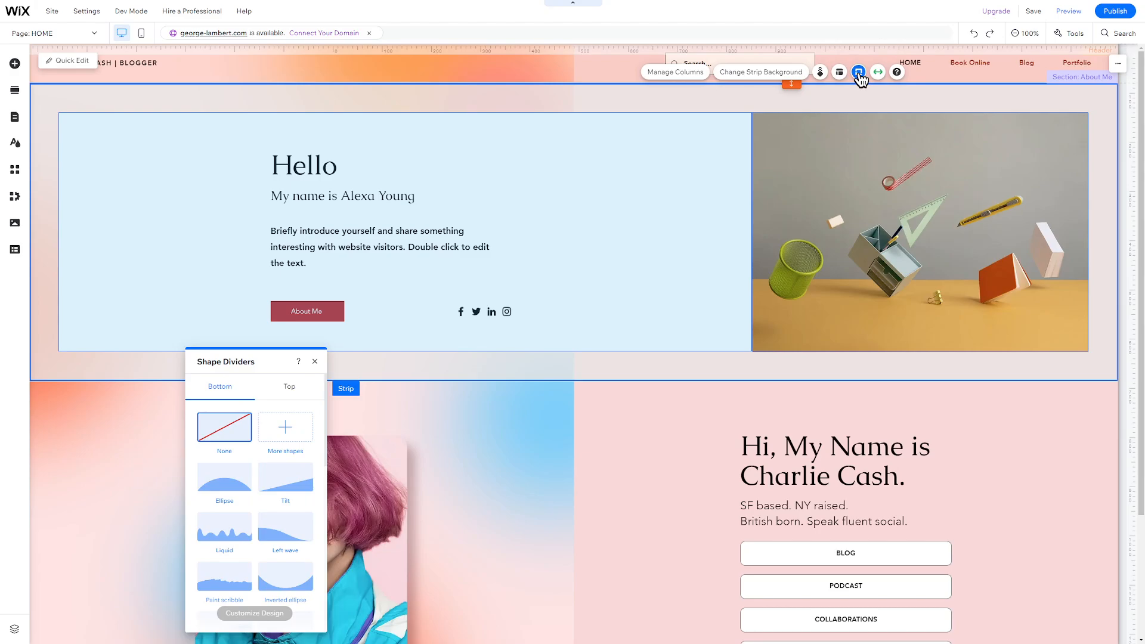
{"action": "left_click", "coordinate": [676, 71]}
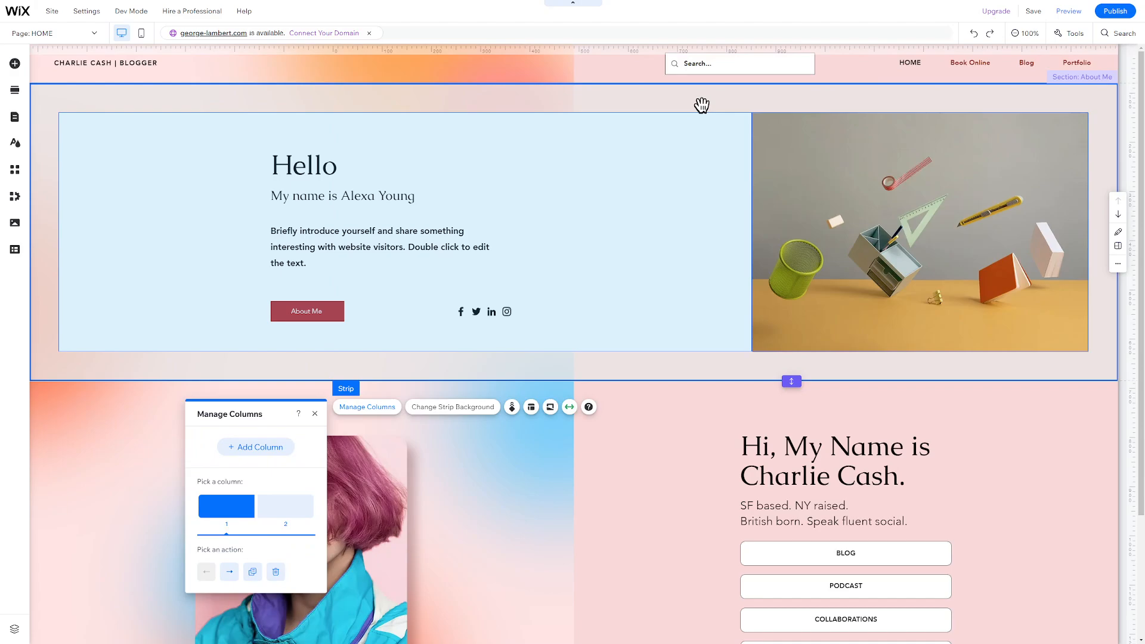
{"action": "left_click", "coordinate": [525, 282]}
Delete the name subtitle line under the Hello heading
{"action": "left_click", "coordinate": [294, 172]}
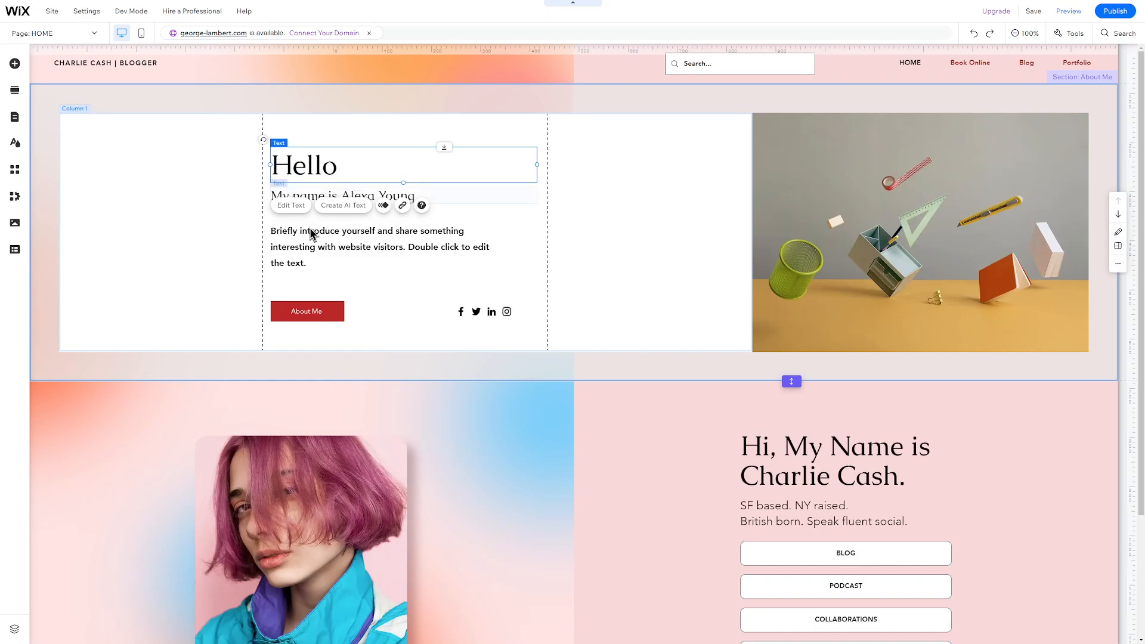
{"action": "left_click", "coordinate": [325, 251]}
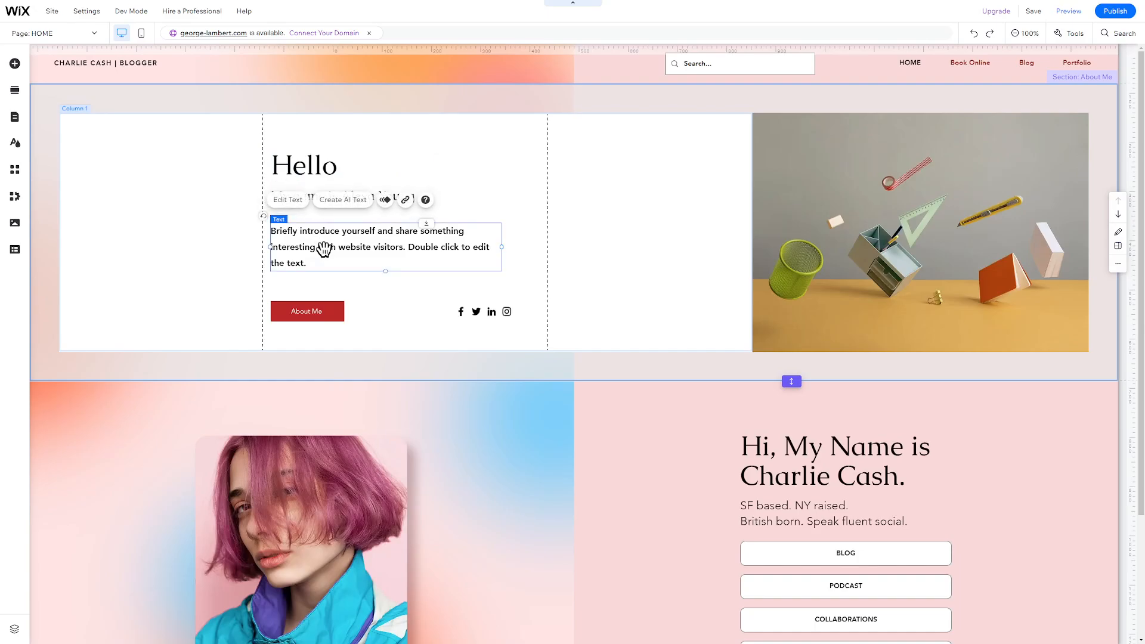
{"action": "left_click", "coordinate": [329, 319]}
{"action": "left_click", "coordinate": [883, 270]}
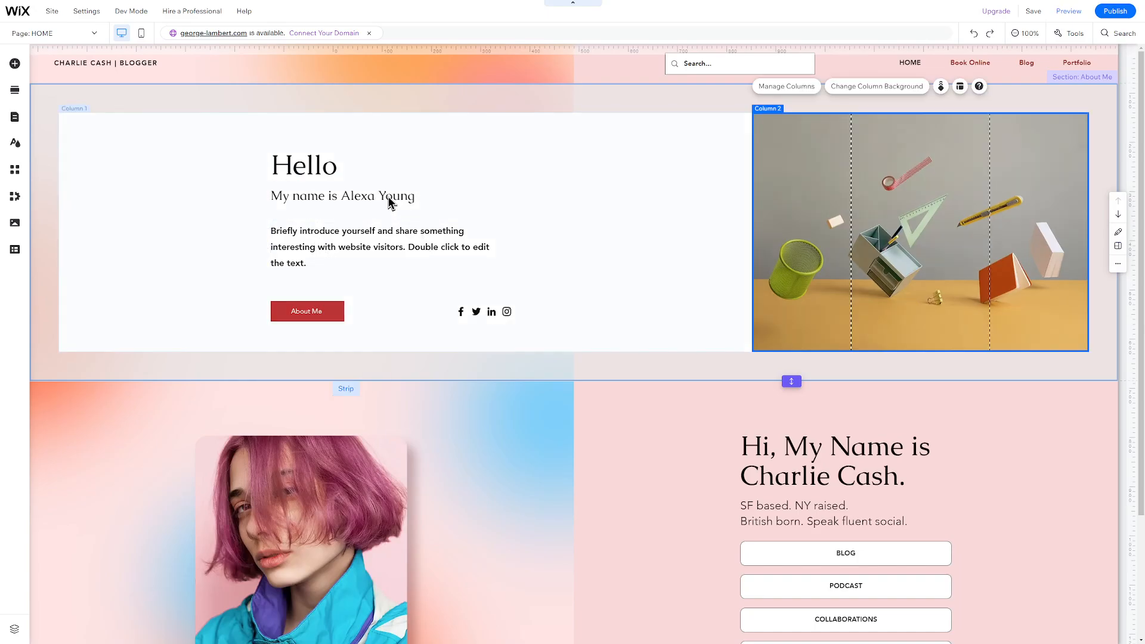
{"action": "left_click", "coordinate": [356, 197]}
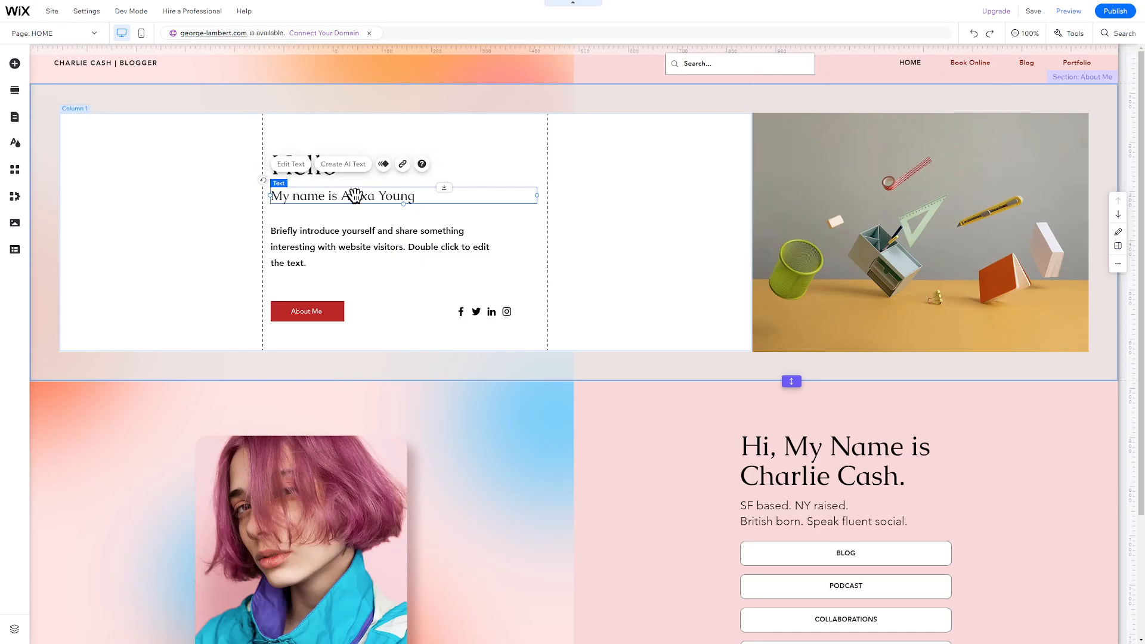
{"action": "key", "text": "Delete"}
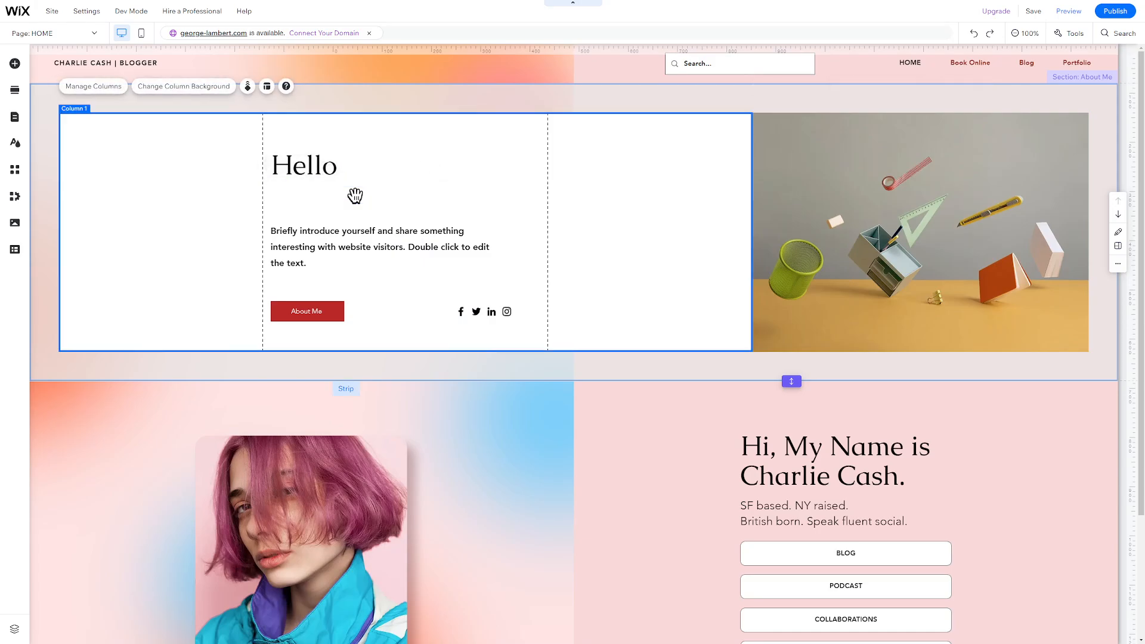
Delete the About Me button through its right-click menu
{"action": "right_click", "coordinate": [318, 310]}
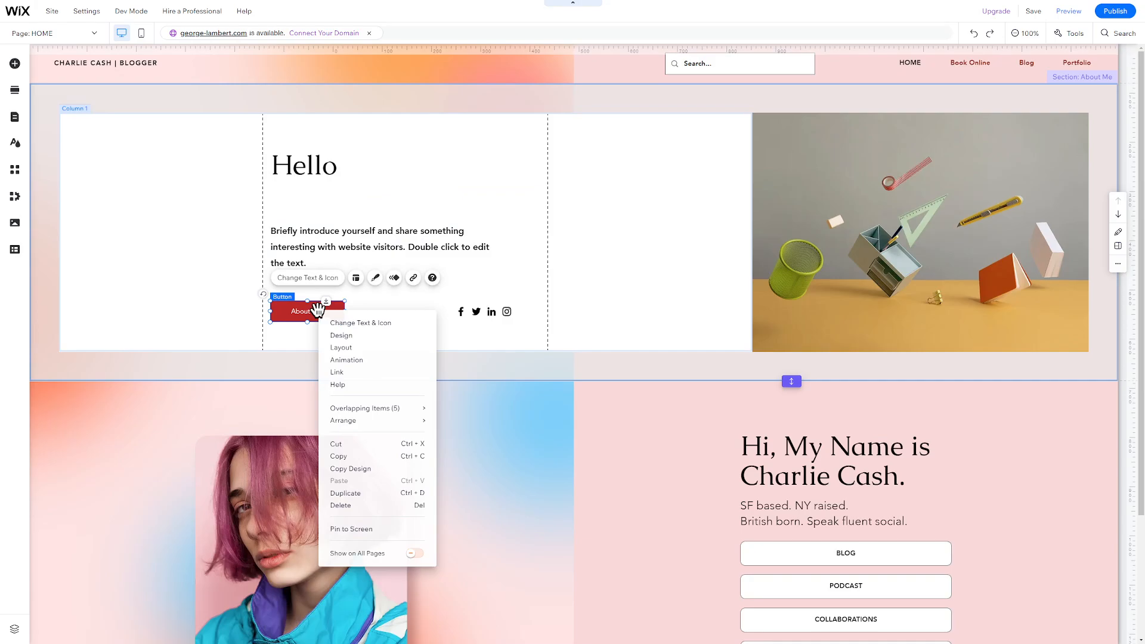
{"action": "left_click", "coordinate": [380, 506]}
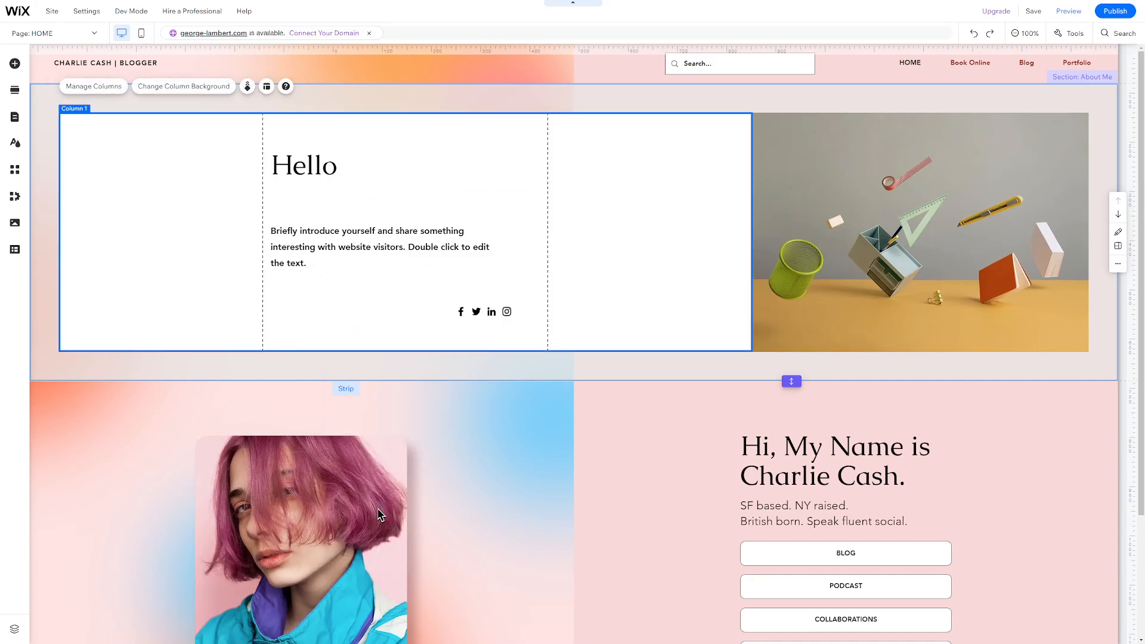
{"action": "left_click", "coordinate": [14, 64]}
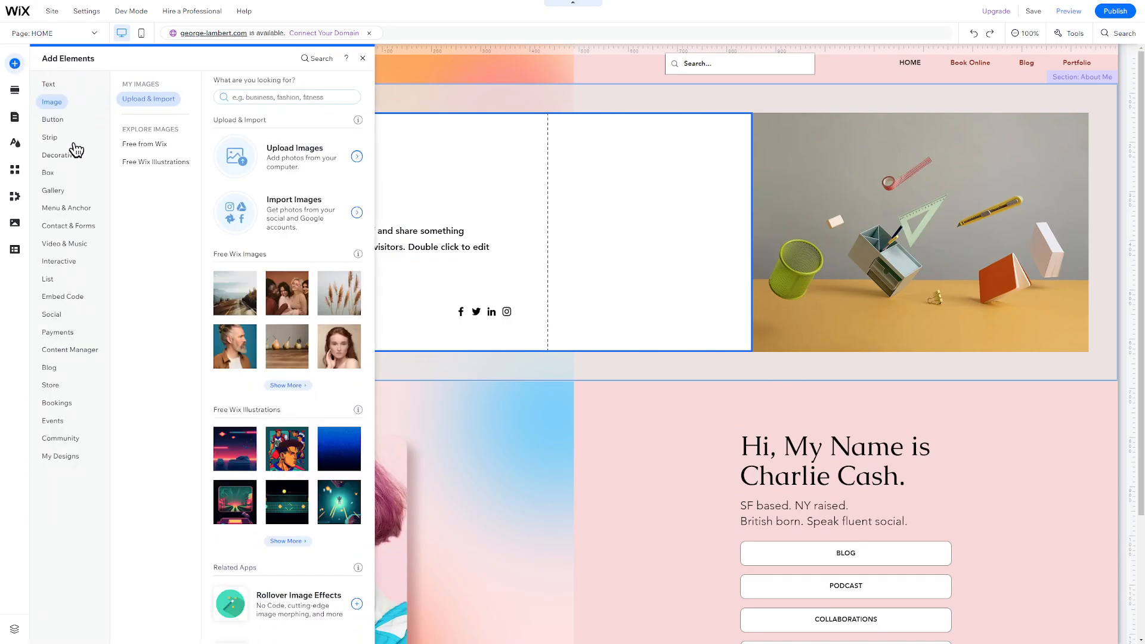
Search Wix free images for 'social media' and add the laptop-on-desk photo to the page
{"action": "left_click", "coordinate": [71, 206]}
{"action": "left_click", "coordinate": [59, 105]}
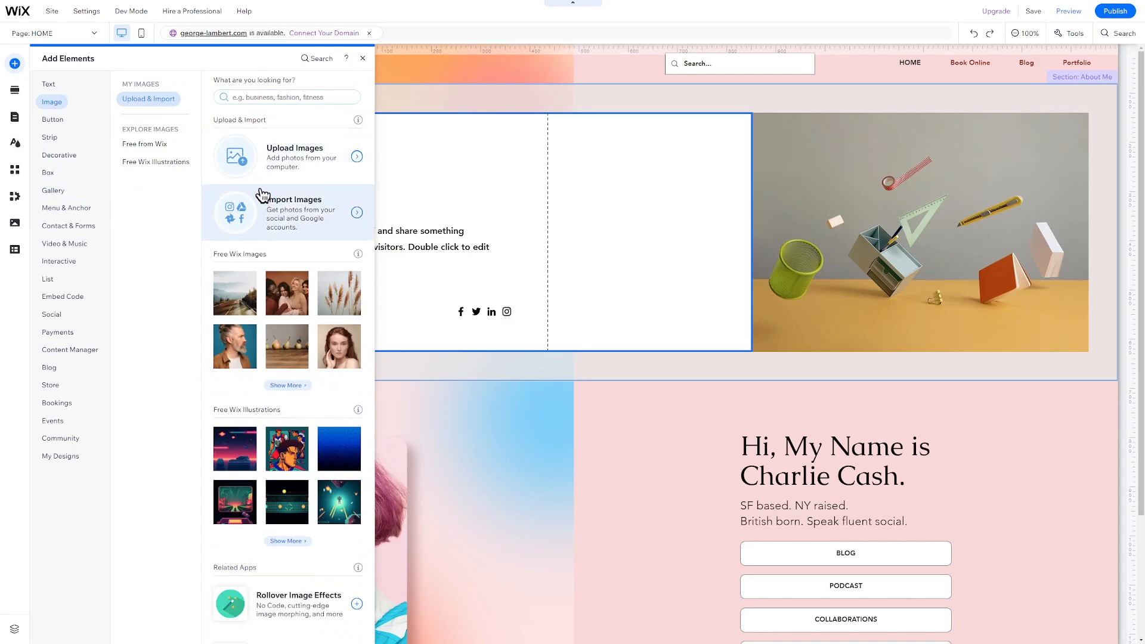
{"action": "left_click", "coordinate": [170, 146]}
{"action": "left_click", "coordinate": [399, 167]}
{"action": "type", "text": "social media"}
{"action": "key", "text": "Return"}
{"action": "scroll", "coordinate": [671, 296], "scroll_direction": "down", "scroll_amount": 5}
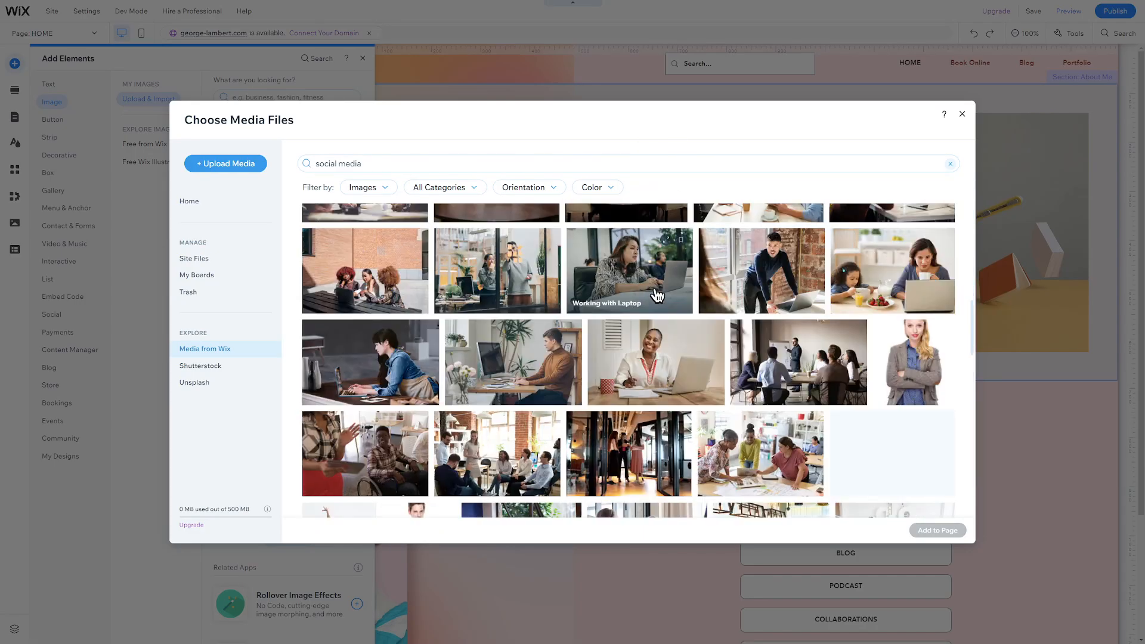
{"action": "left_click", "coordinate": [628, 271]}
{"action": "left_click", "coordinate": [937, 530]}
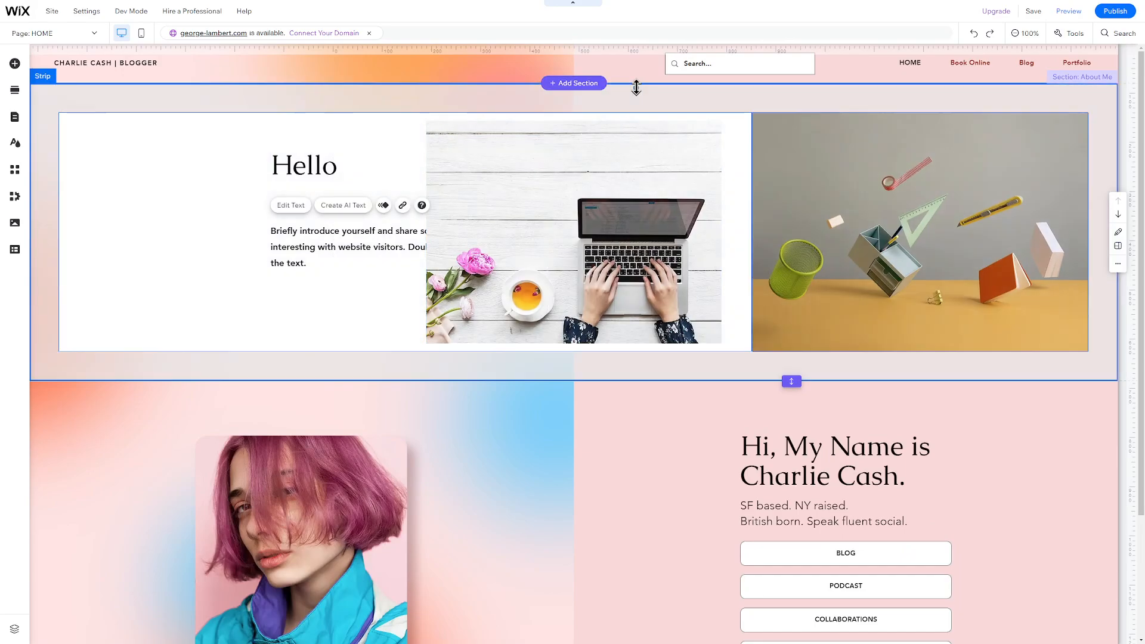
Make the About Me strip taller, lower the Hello heading and paragraph, and place the laptop photo above them
{"action": "left_click", "coordinate": [637, 87]}
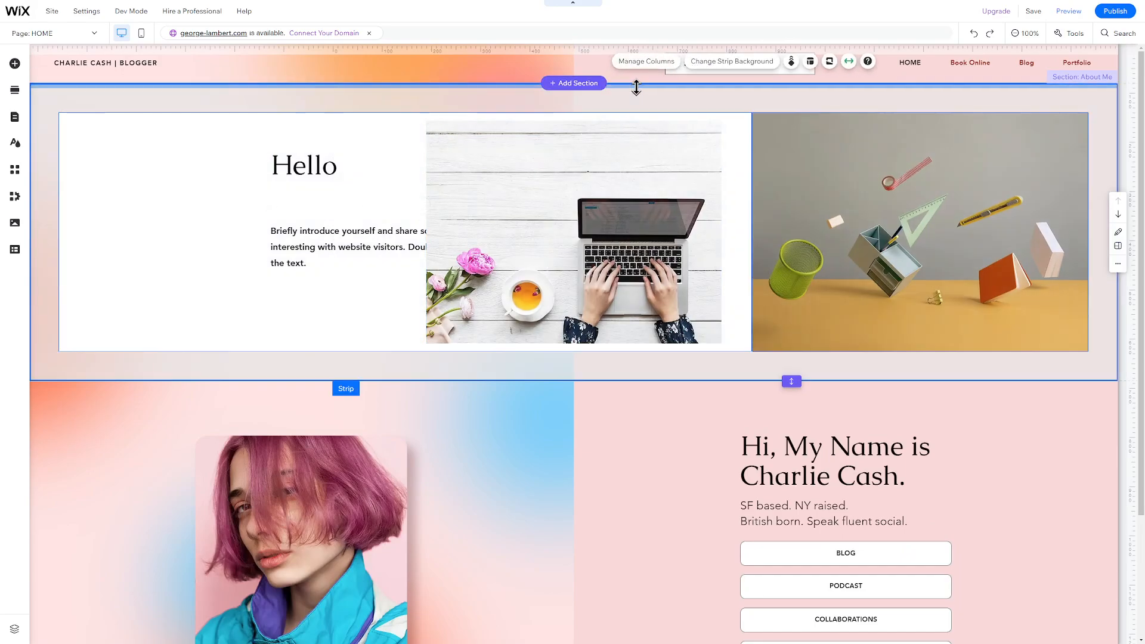
{"action": "left_click_drag", "start_coordinate": [634, 377], "coordinate": [624, 514]}
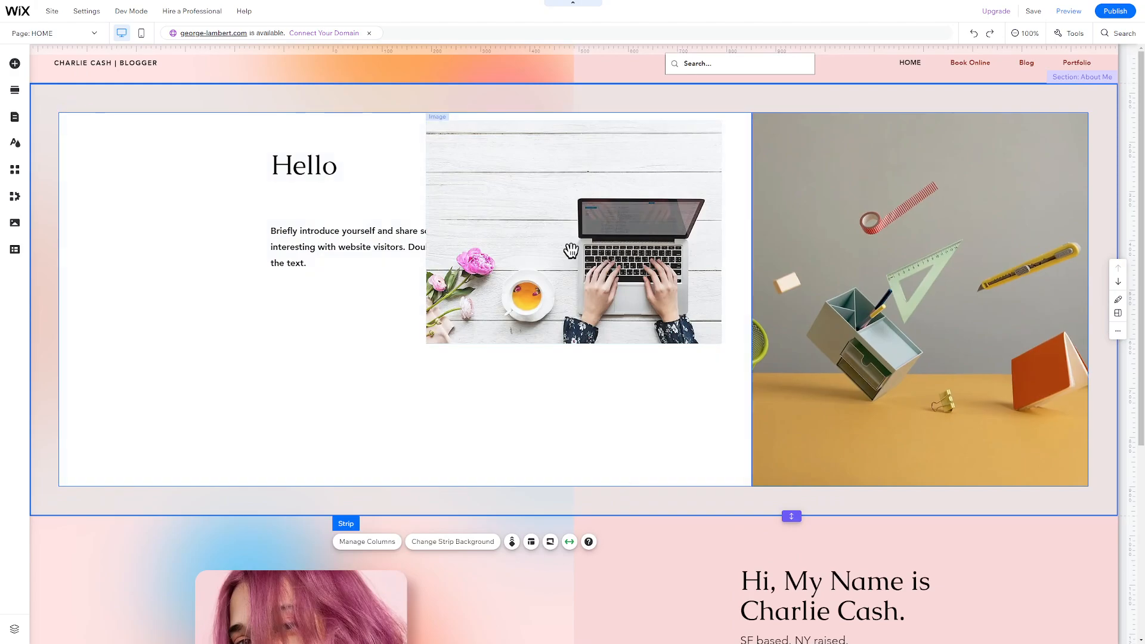
{"action": "left_click_drag", "start_coordinate": [388, 248], "coordinate": [417, 401]}
{"action": "left_click_drag", "start_coordinate": [326, 173], "coordinate": [358, 370]}
{"action": "left_click_drag", "start_coordinate": [525, 257], "coordinate": [360, 246]}
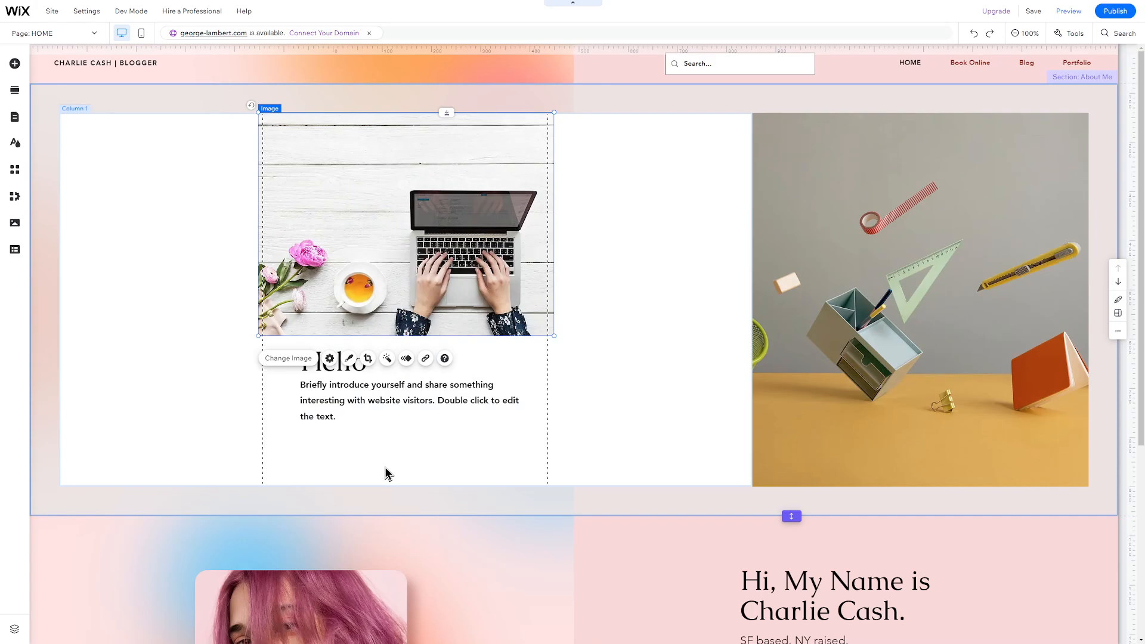
{"action": "left_click", "coordinate": [15, 64]}
{"action": "left_click", "coordinate": [146, 145]}
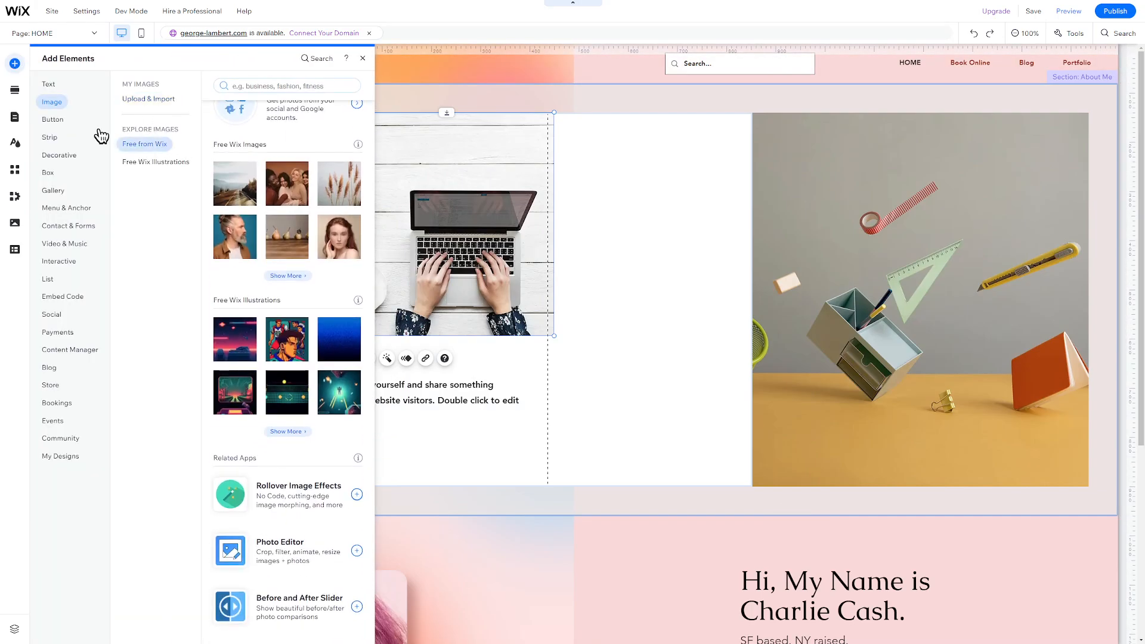
Add the red preset button beneath the intro paragraph in the left column
{"action": "left_click", "coordinate": [52, 119]}
{"action": "left_click", "coordinate": [334, 148]}
{"action": "left_click_drag", "start_coordinate": [585, 298], "coordinate": [404, 435]}
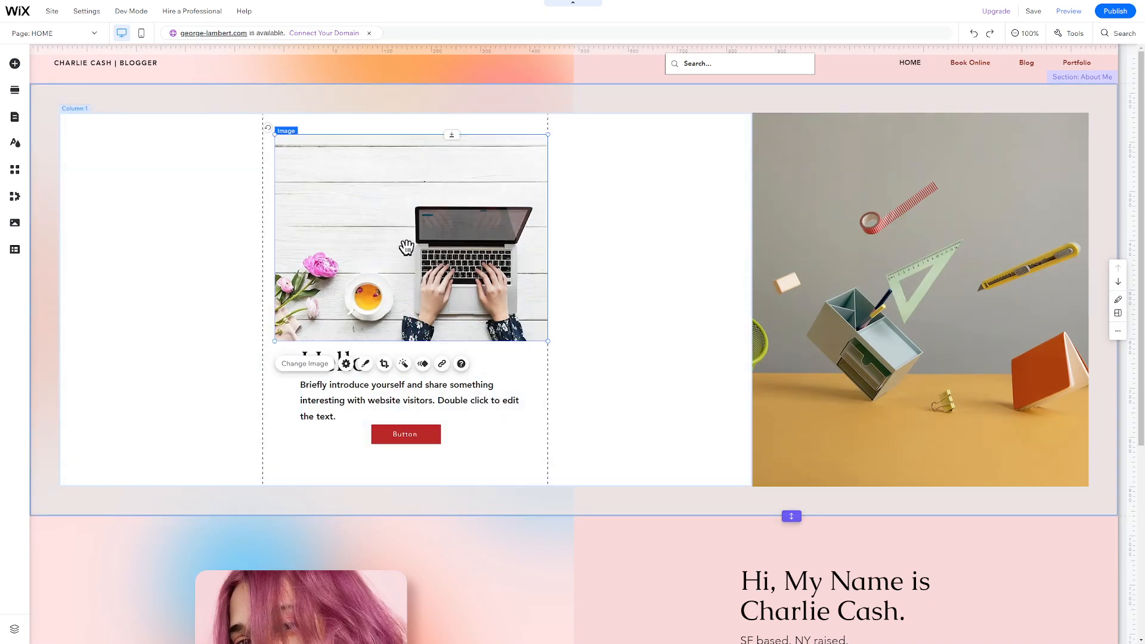
{"action": "left_click", "coordinate": [320, 365]}
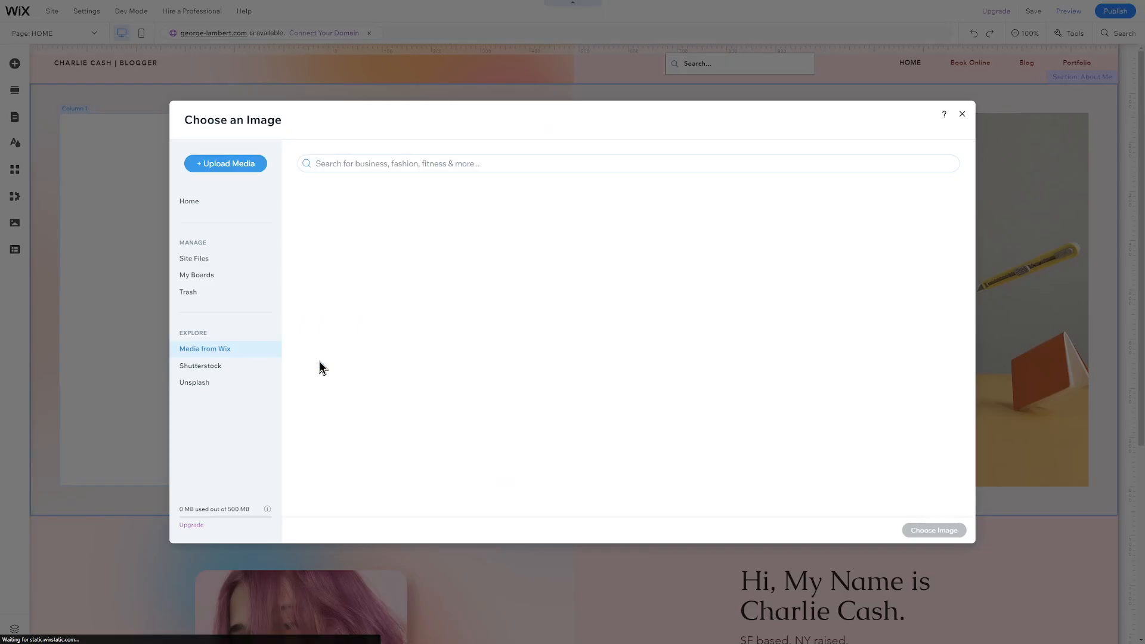
{"action": "left_click", "coordinate": [962, 114]}
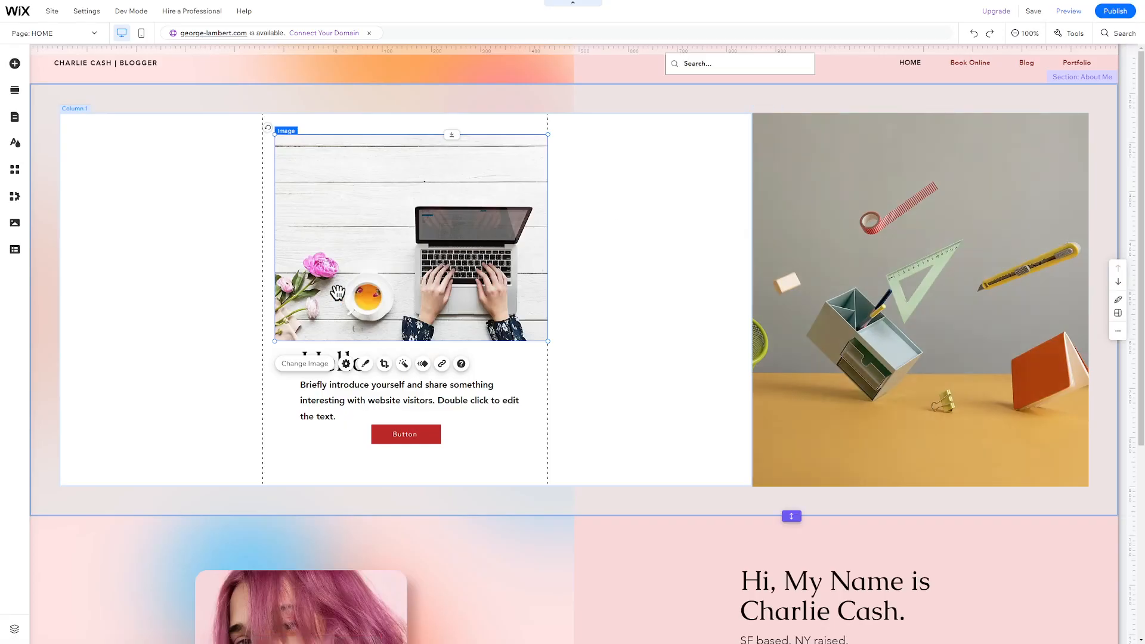
Review the laptop photo's Image Settings for link, alt text and resizing options
{"action": "left_click", "coordinate": [346, 364]}
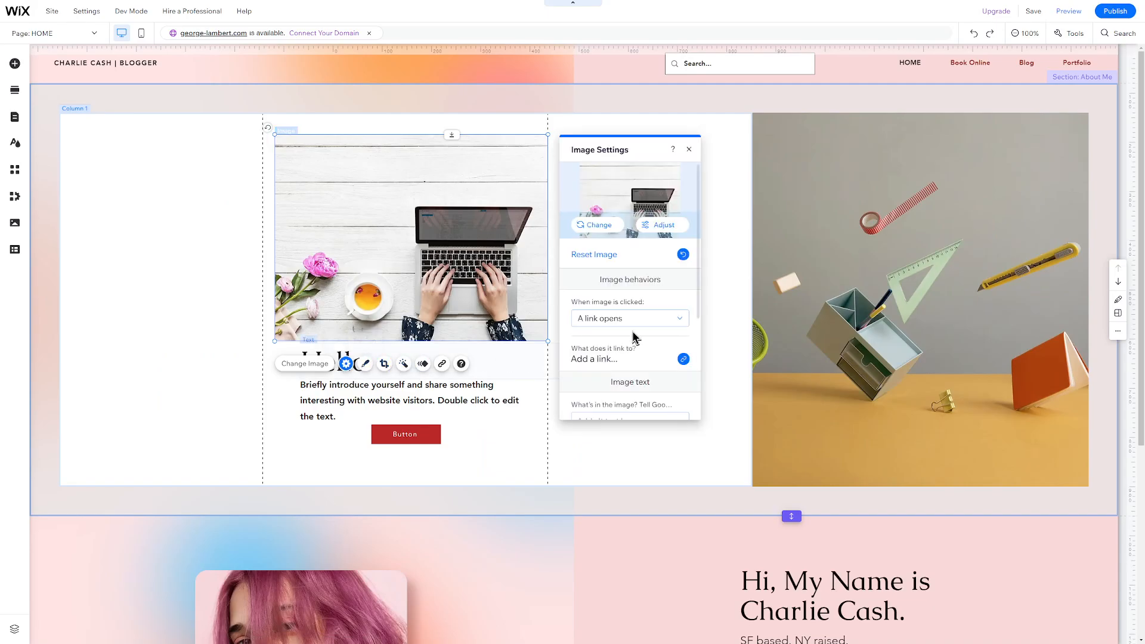
{"action": "scroll", "coordinate": [642, 330], "scroll_direction": "down", "scroll_amount": 1}
{"action": "scroll", "coordinate": [642, 329], "scroll_direction": "down", "scroll_amount": 2}
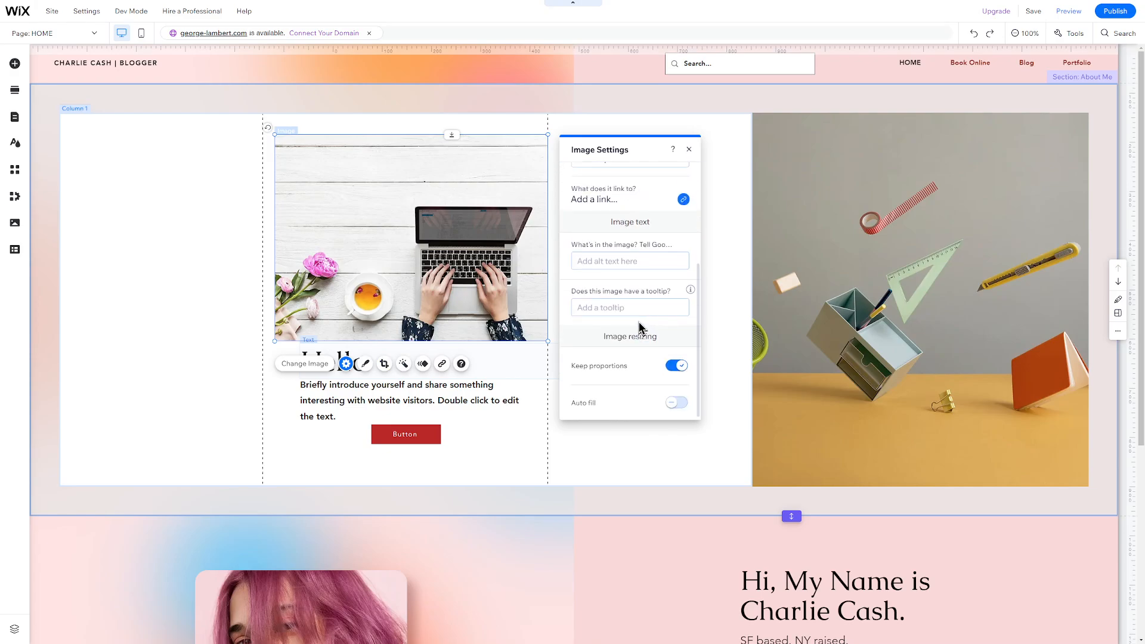
{"action": "scroll", "coordinate": [639, 327], "scroll_direction": "up", "scroll_amount": 1}
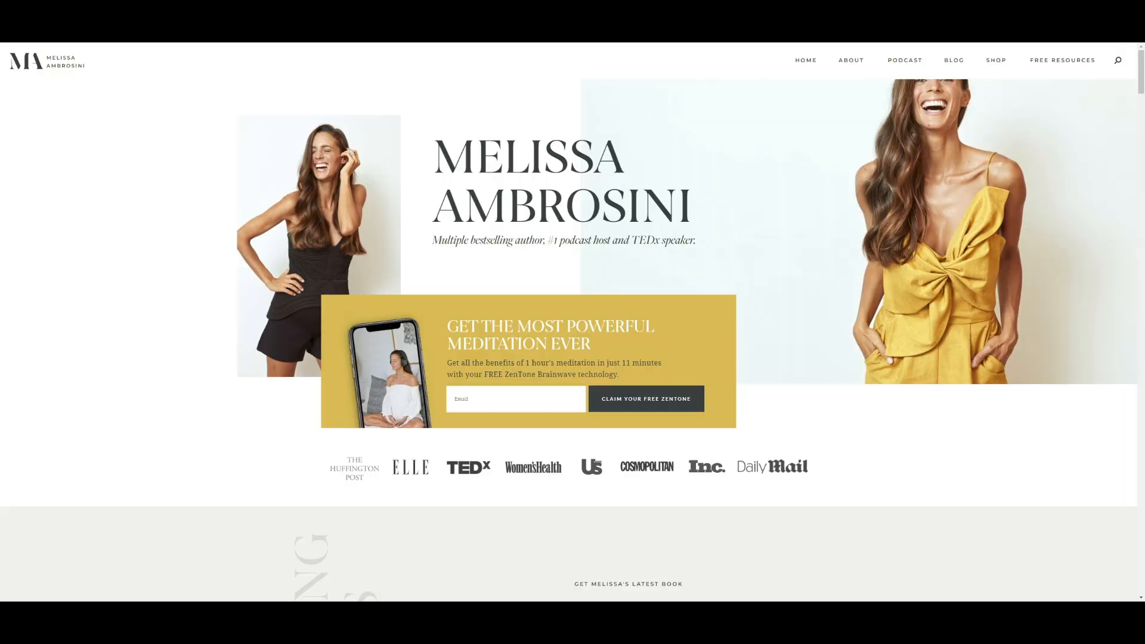
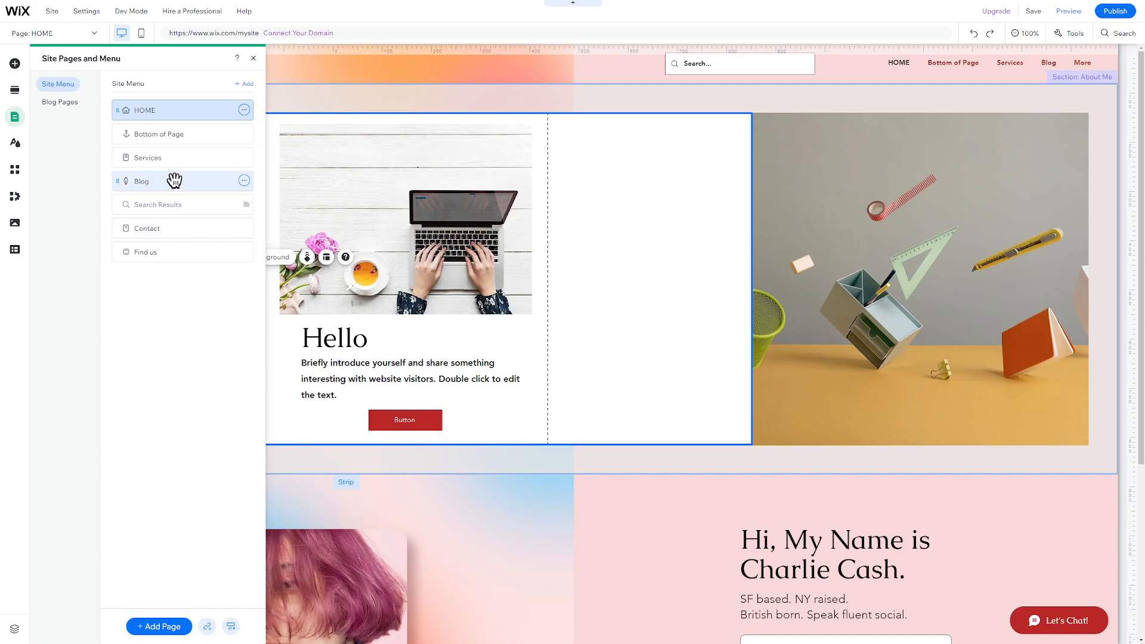
Open the Blog page and scroll through its posts
{"action": "left_click", "coordinate": [174, 180]}
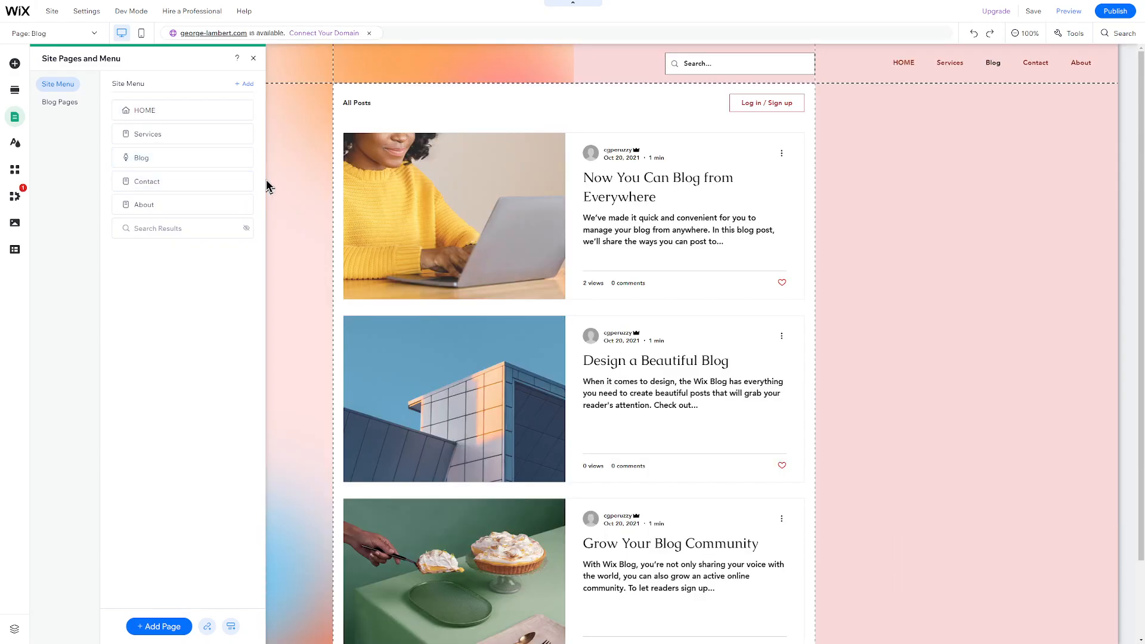
{"action": "left_click", "coordinate": [268, 182]}
{"action": "scroll", "coordinate": [286, 197], "scroll_direction": "down", "scroll_amount": 2}
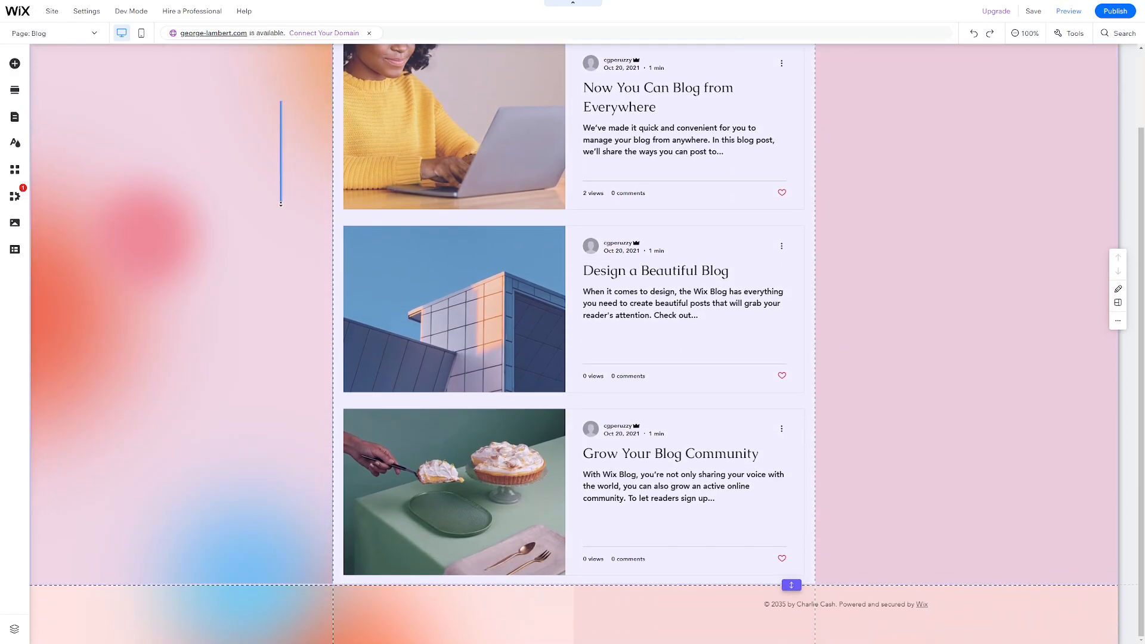
{"action": "scroll", "coordinate": [278, 165], "scroll_direction": "up", "scroll_amount": 1}
{"action": "scroll", "coordinate": [278, 166], "scroll_direction": "up", "scroll_amount": 2}
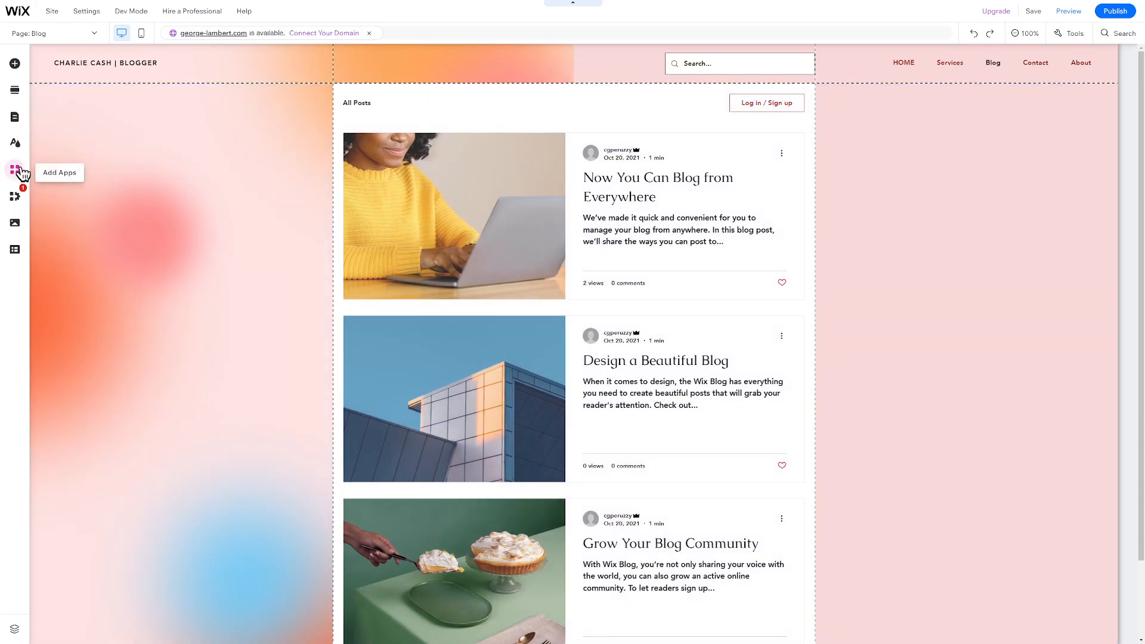
Browse down through the App Market listings
{"action": "left_click", "coordinate": [15, 171]}
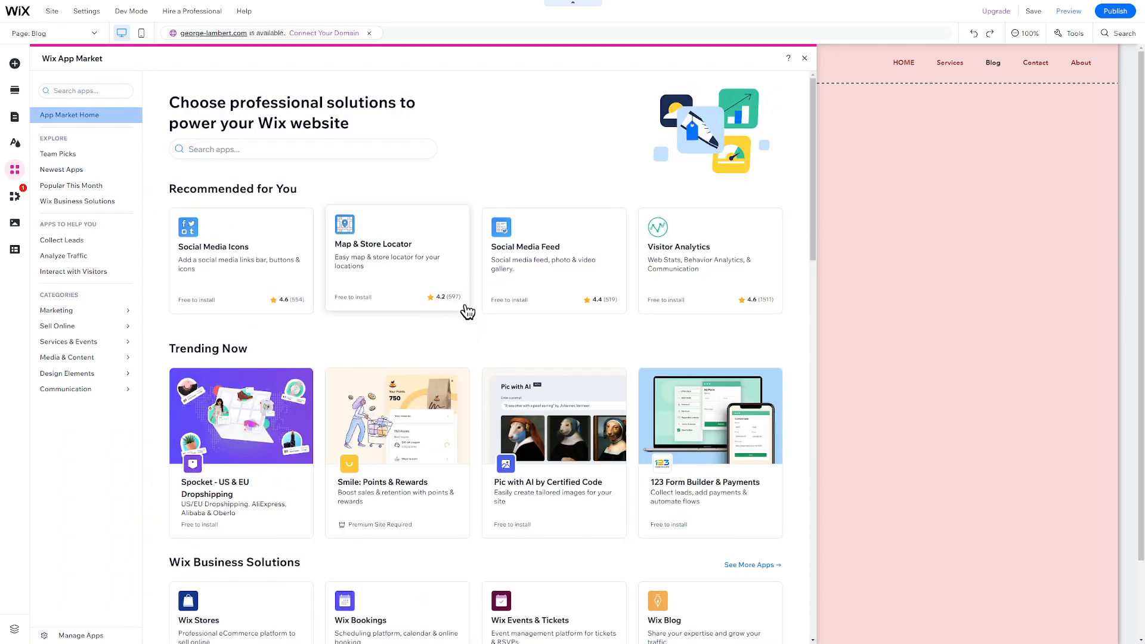
{"action": "scroll", "coordinate": [488, 337], "scroll_direction": "down", "scroll_amount": 1}
{"action": "scroll", "coordinate": [488, 354], "scroll_direction": "down", "scroll_amount": 3}
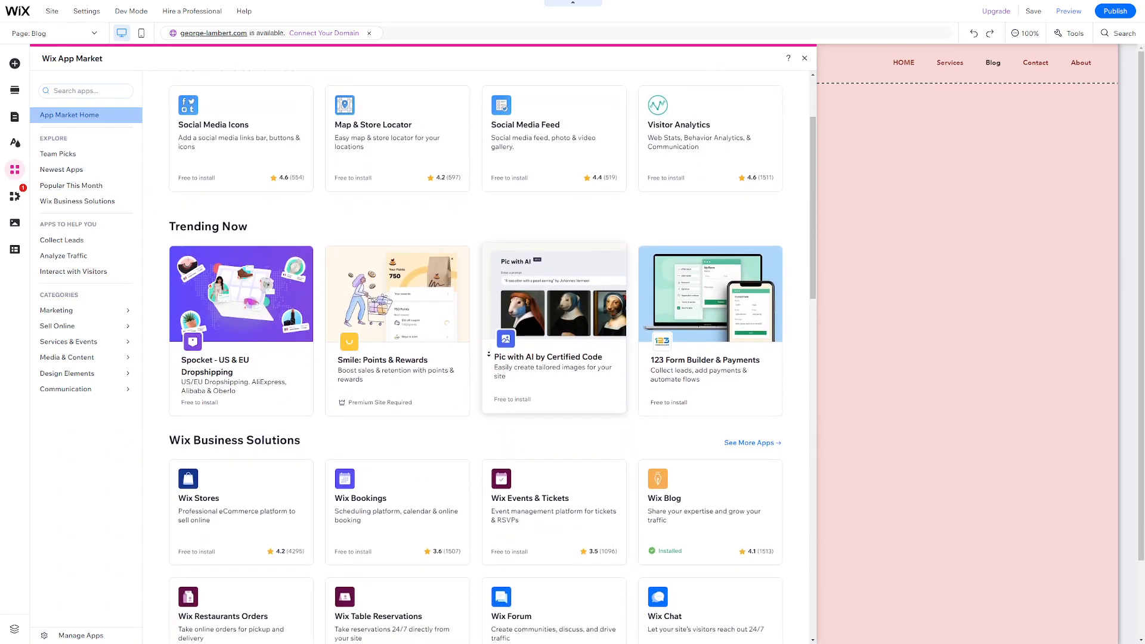
{"action": "scroll", "coordinate": [489, 354], "scroll_direction": "down", "scroll_amount": 3}
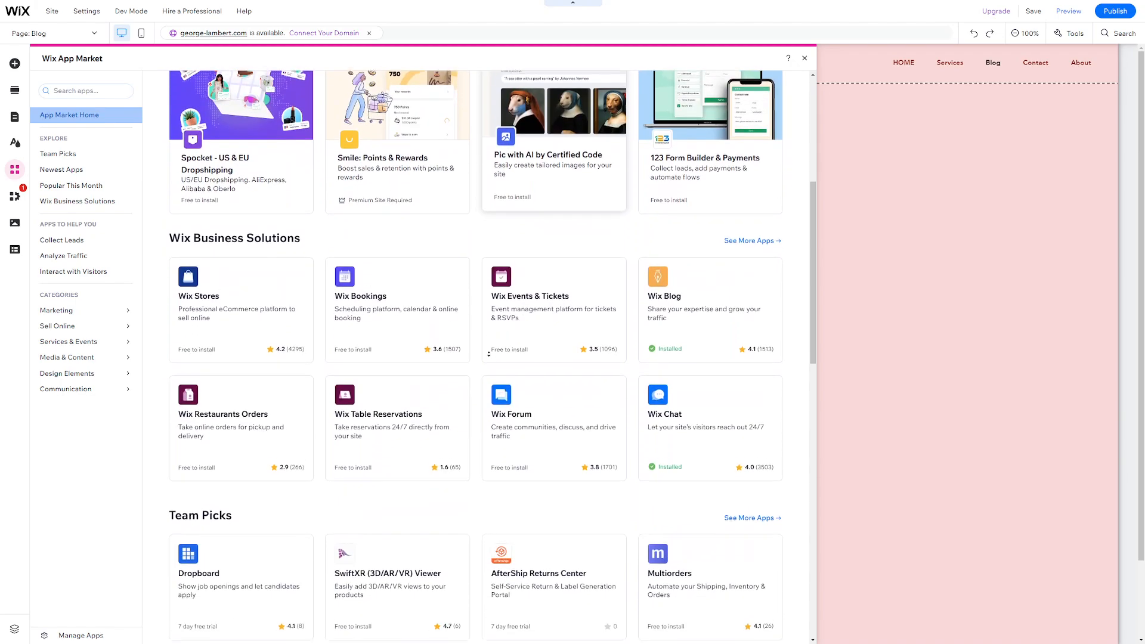
{"action": "scroll", "coordinate": [489, 353], "scroll_direction": "down", "scroll_amount": 3}
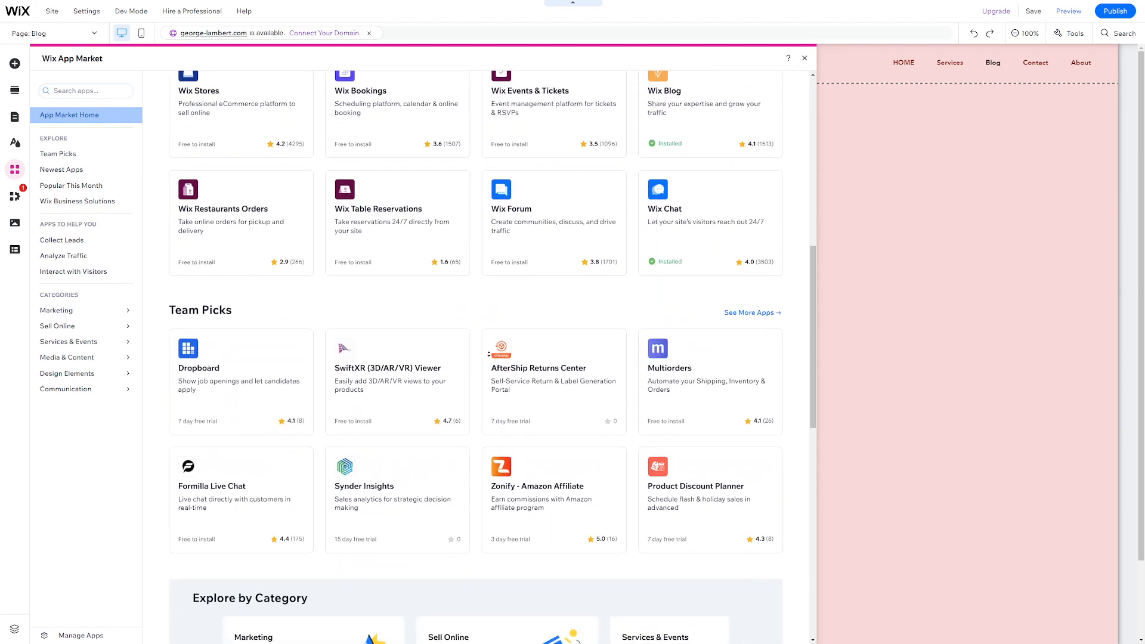
{"action": "scroll", "coordinate": [489, 354], "scroll_direction": "down", "scroll_amount": 2}
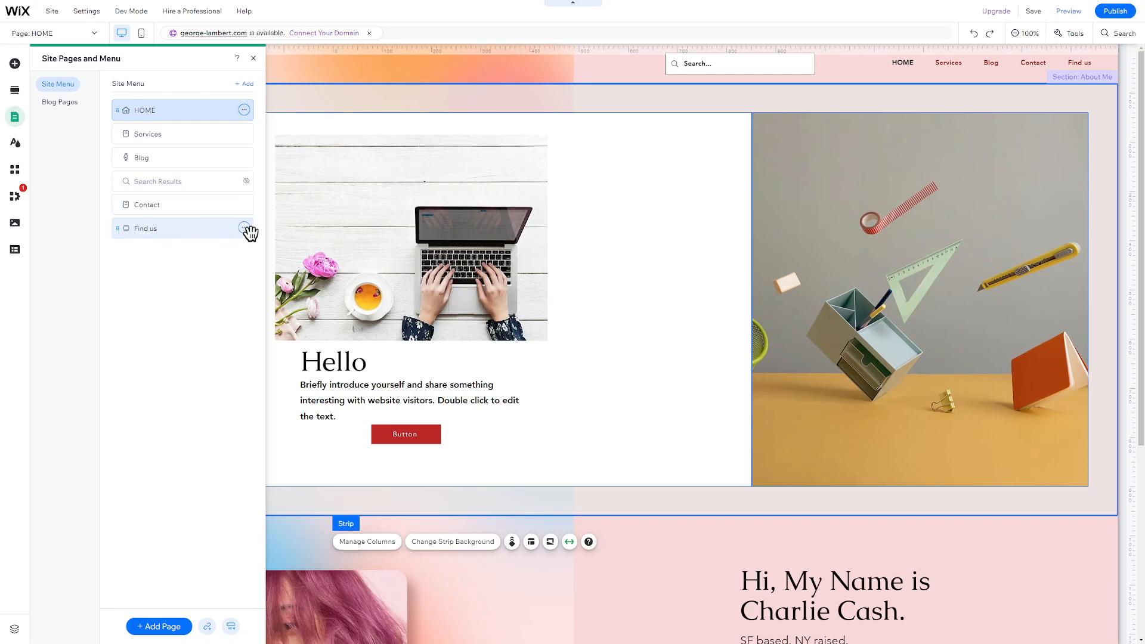
Delete the Find us page and move Contact above Search Results in the menu
{"action": "left_click", "coordinate": [244, 228]}
{"action": "left_click", "coordinate": [284, 303]}
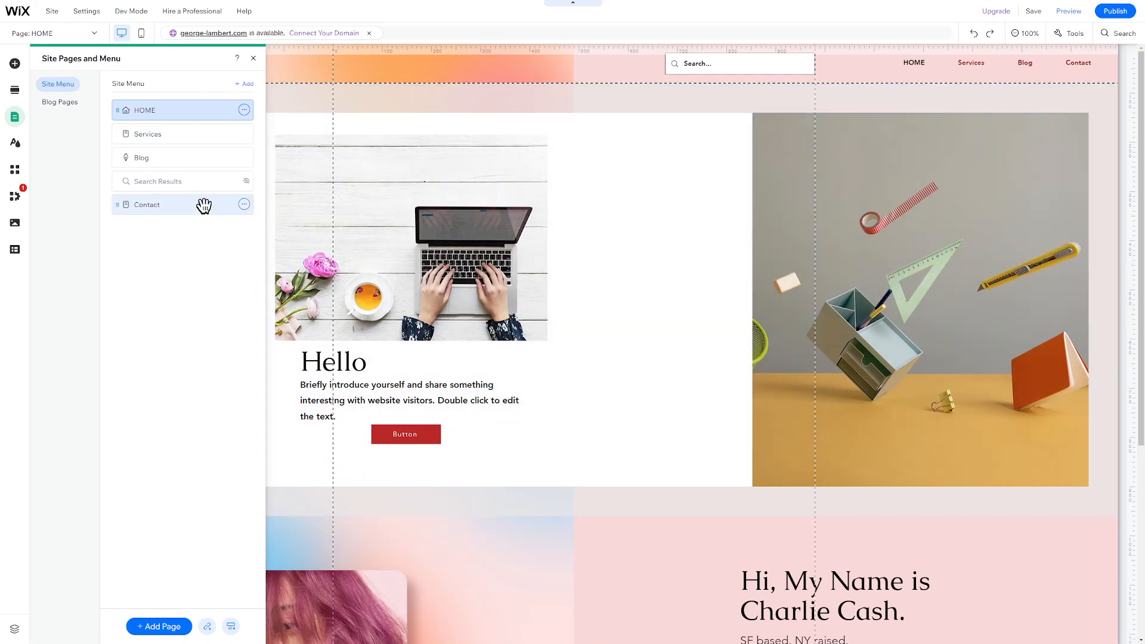
{"action": "left_click_drag", "start_coordinate": [204, 206], "coordinate": [201, 184]}
Add a new About page using the Professional template
{"action": "left_click", "coordinate": [160, 626]}
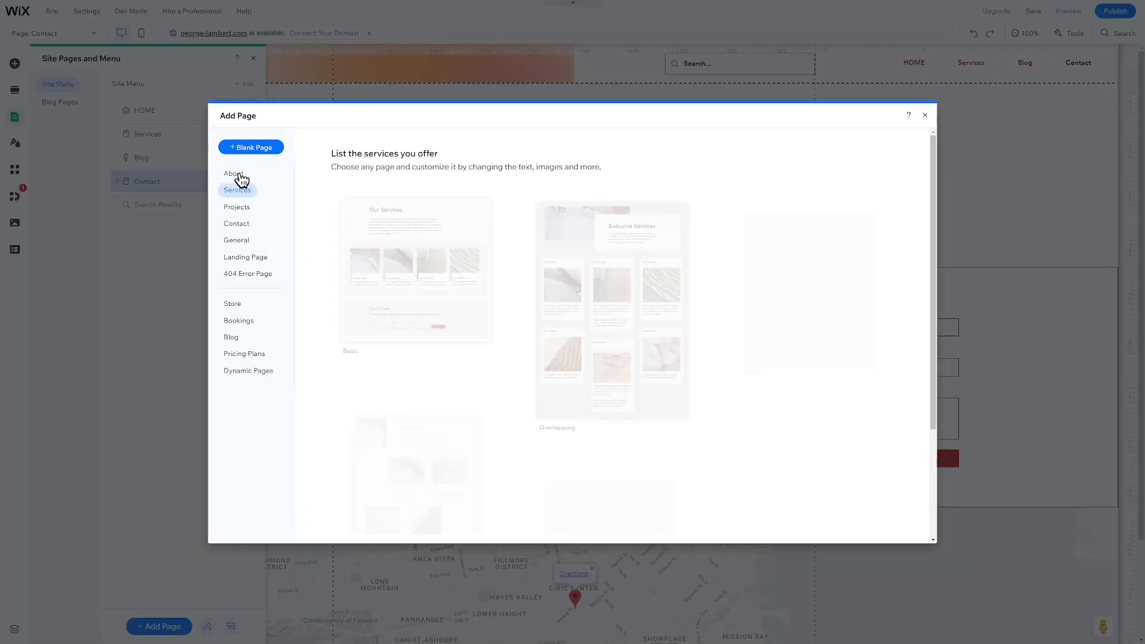
{"action": "left_click", "coordinate": [236, 173]}
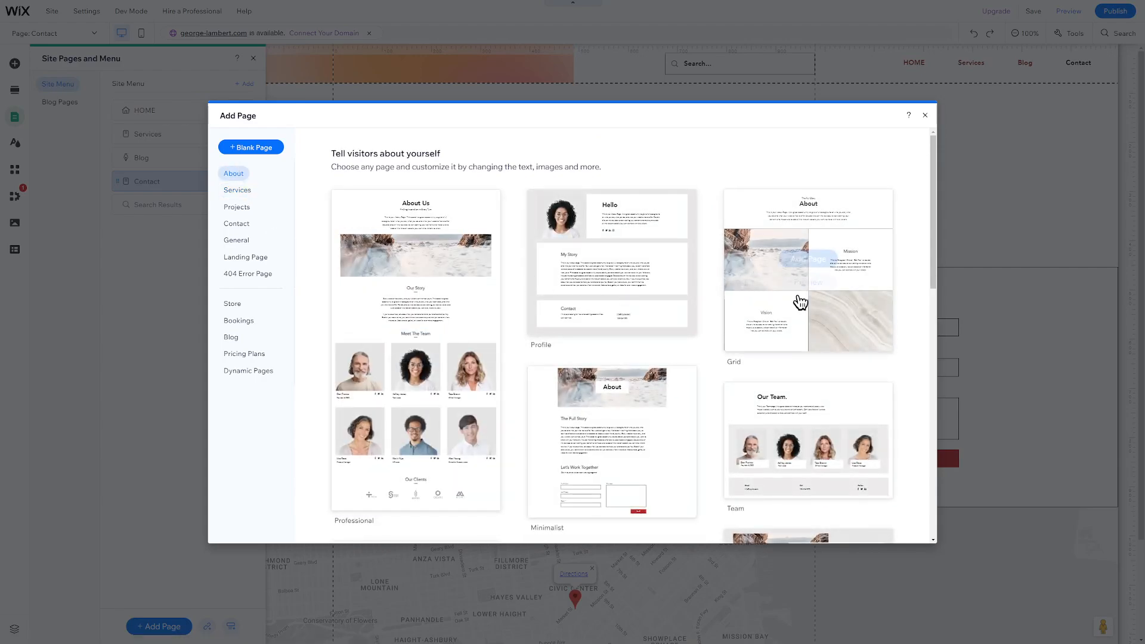
{"action": "left_click", "coordinate": [429, 258]}
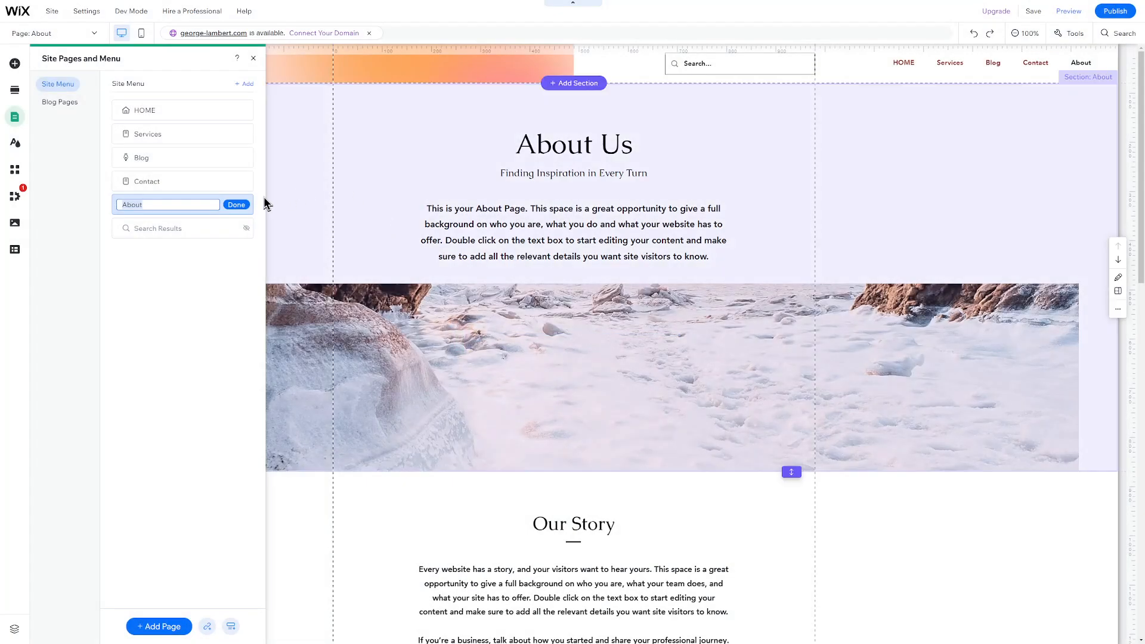
Keep the new page named About and switch the editor to the About page
{"action": "left_click", "coordinate": [236, 204]}
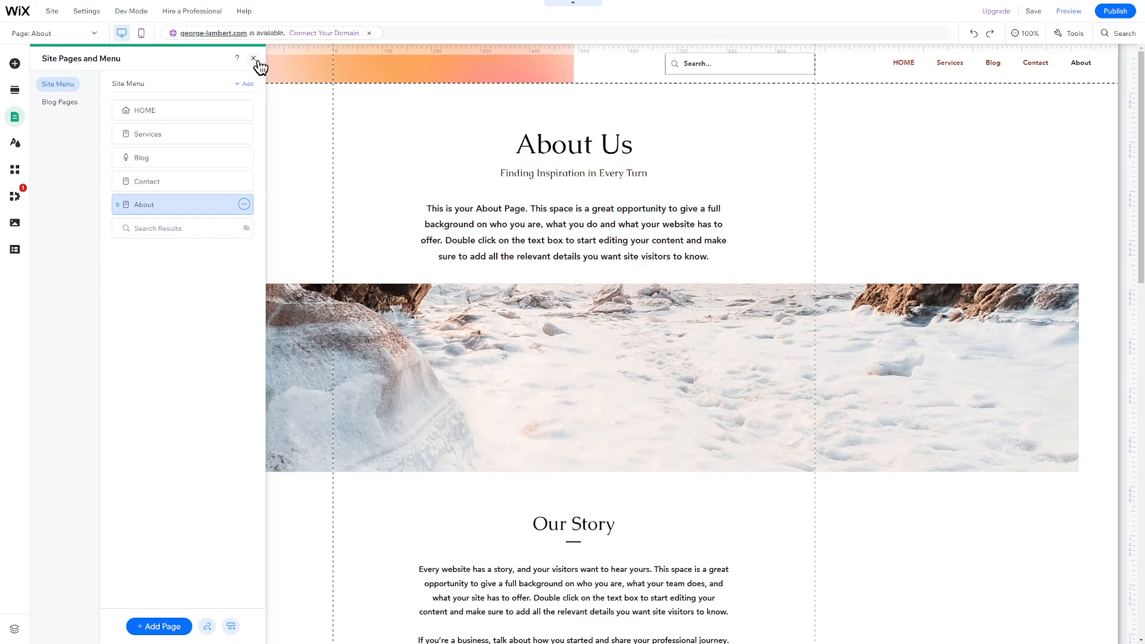
{"action": "left_click", "coordinate": [253, 58]}
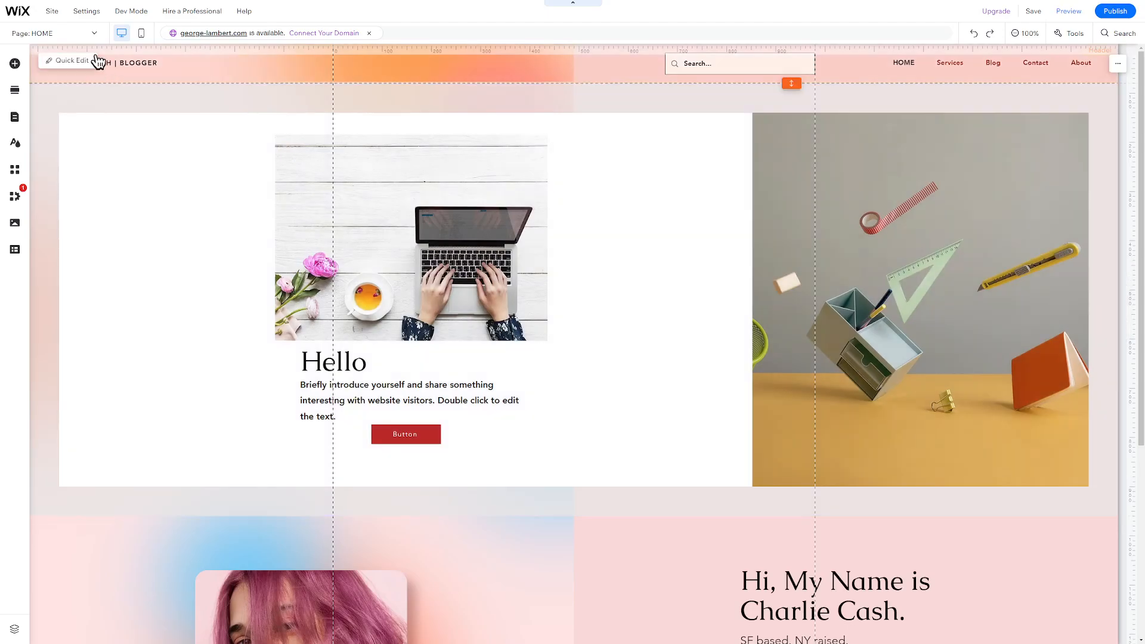
{"action": "left_click", "coordinate": [78, 37]}
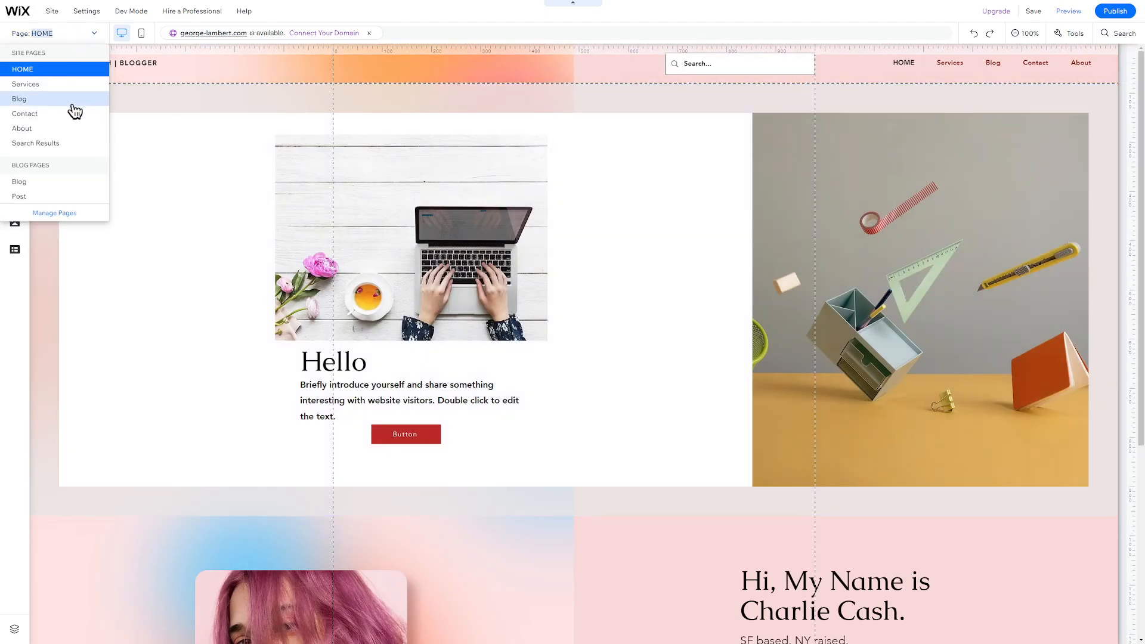
{"action": "left_click", "coordinate": [73, 133]}
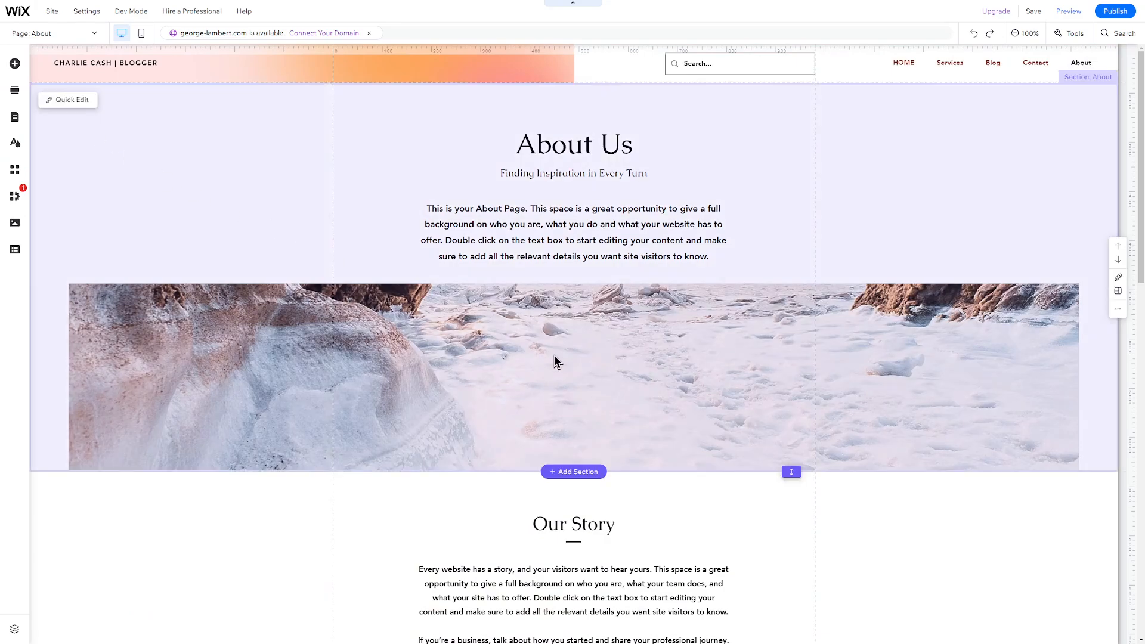
Delete the snowy image strip from the About page
{"action": "left_click", "coordinate": [555, 358]}
{"action": "right_click", "coordinate": [555, 424]}
{"action": "left_click", "coordinate": [555, 417]}
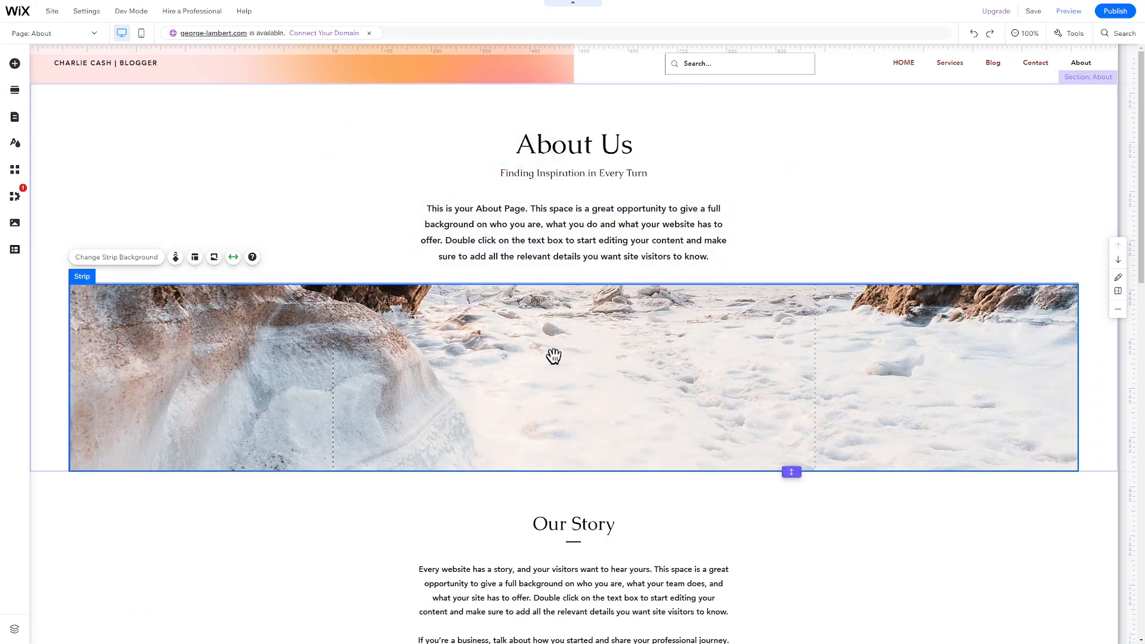
Add a free Wix stock photo of a businessman in a suit
{"action": "left_click", "coordinate": [16, 64]}
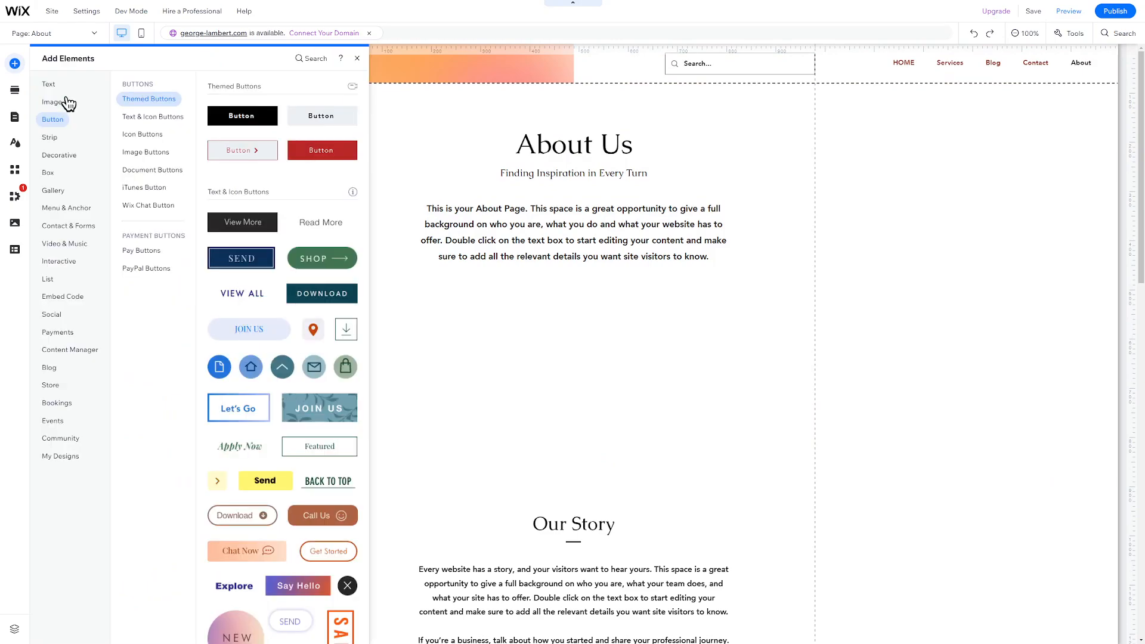
{"action": "left_click", "coordinate": [70, 102]}
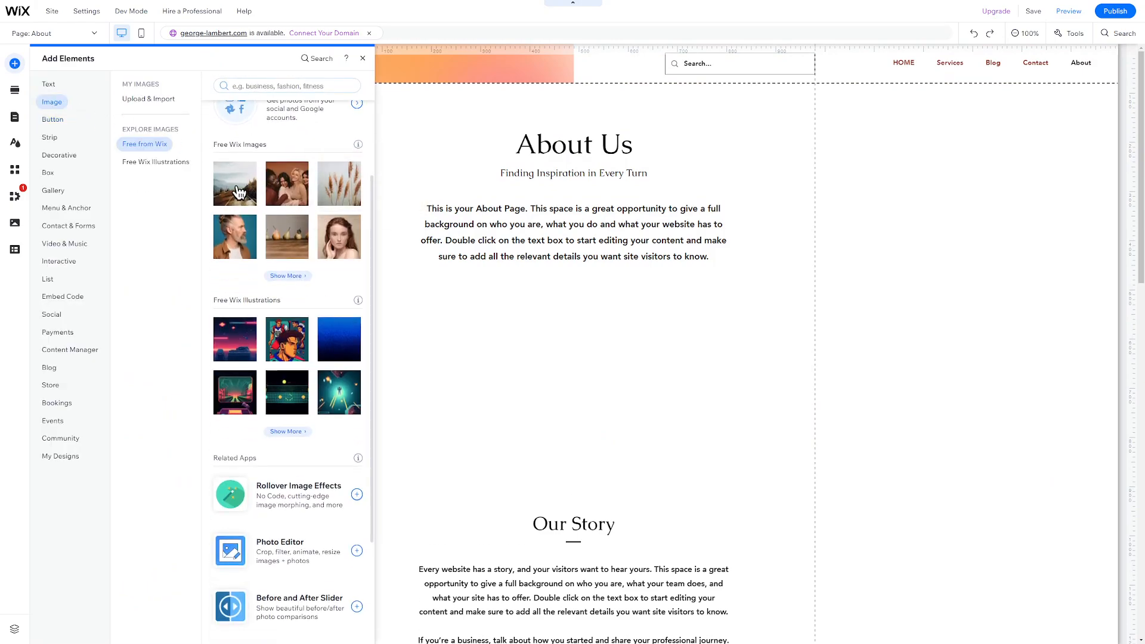
{"action": "left_click", "coordinate": [280, 86]}
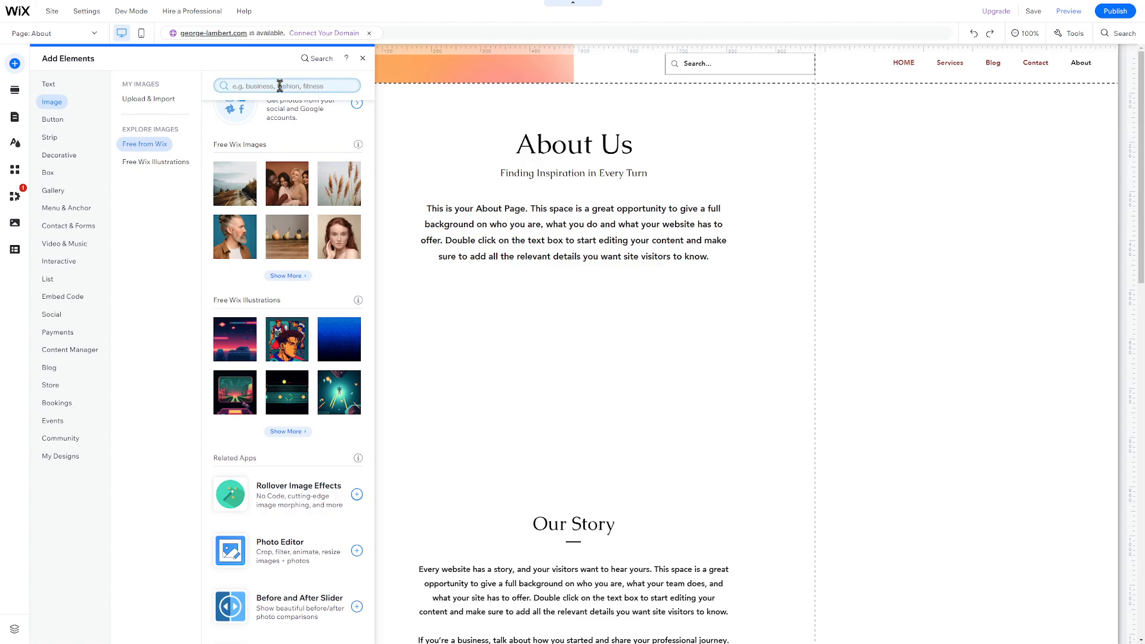
{"action": "type", "text": "ma"}
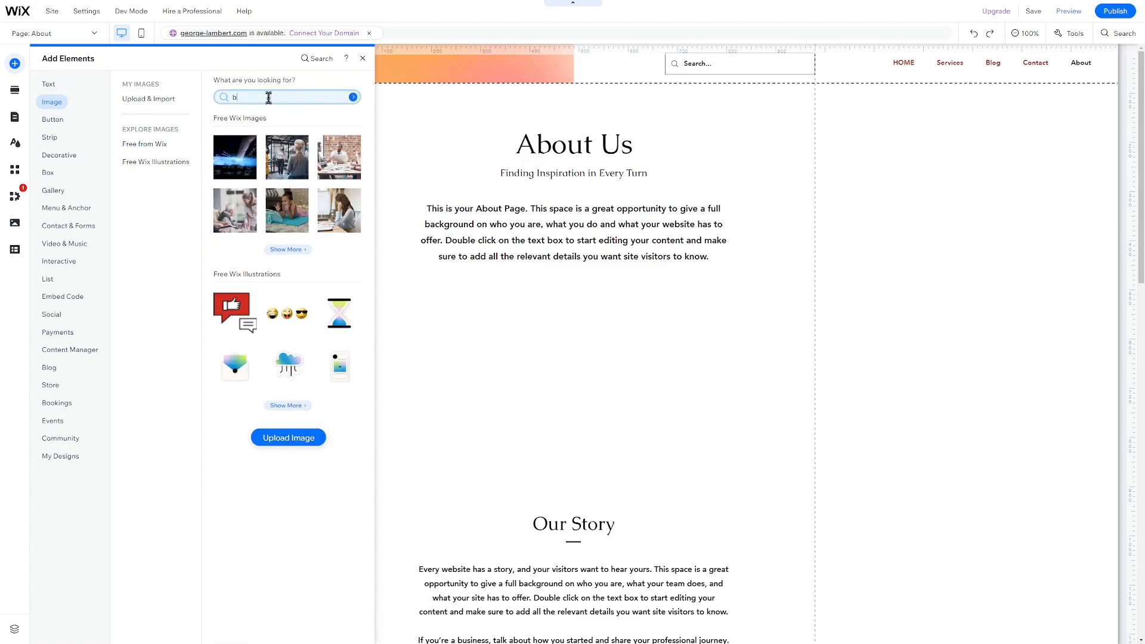
{"action": "type", "text": "man"}
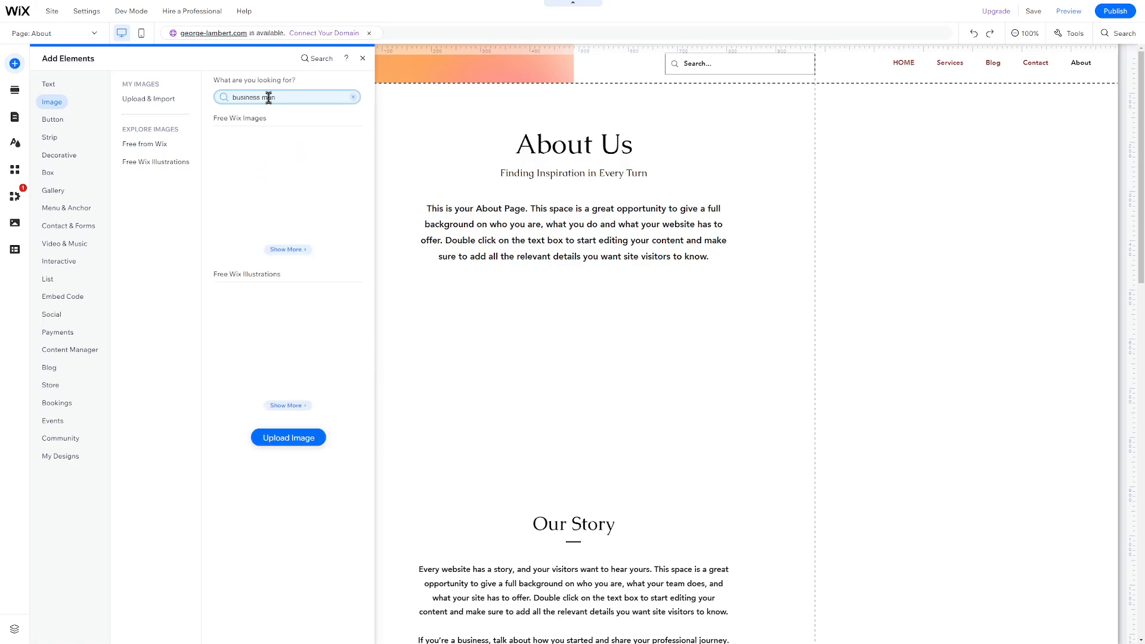
{"action": "left_click", "coordinate": [287, 157]}
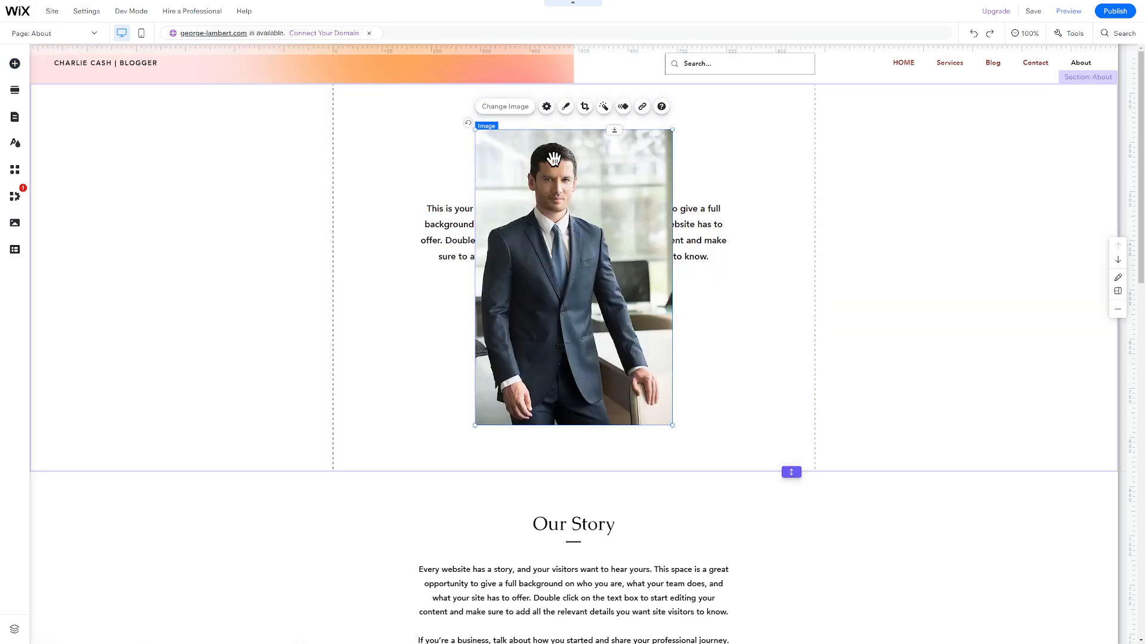
Crop the bottom off the businessman photo
{"action": "left_click", "coordinate": [585, 108]}
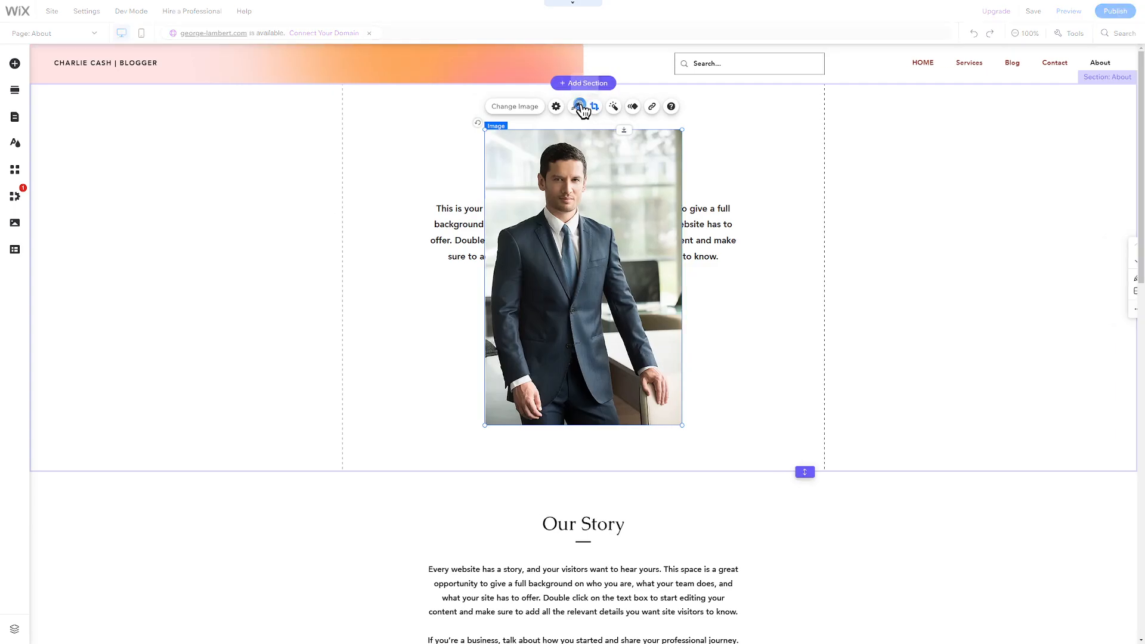
{"action": "left_click_drag", "start_coordinate": [569, 385], "coordinate": [568, 263]}
{"action": "left_click", "coordinate": [722, 64]}
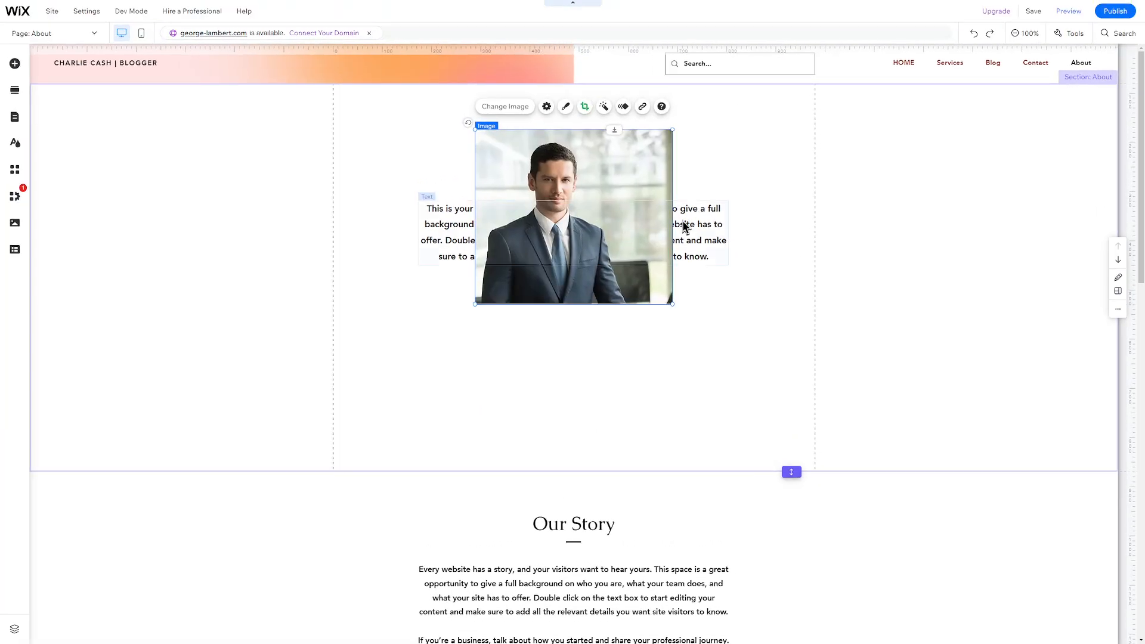
Place the photo under the About Us subtitle, move the text below it, and edit the heading
{"action": "left_click_drag", "start_coordinate": [683, 220], "coordinate": [672, 359]}
{"action": "left_click_drag", "start_coordinate": [612, 246], "coordinate": [611, 294]}
{"action": "left_click_drag", "start_coordinate": [647, 377], "coordinate": [648, 398]}
{"action": "left_click", "coordinate": [611, 141]}
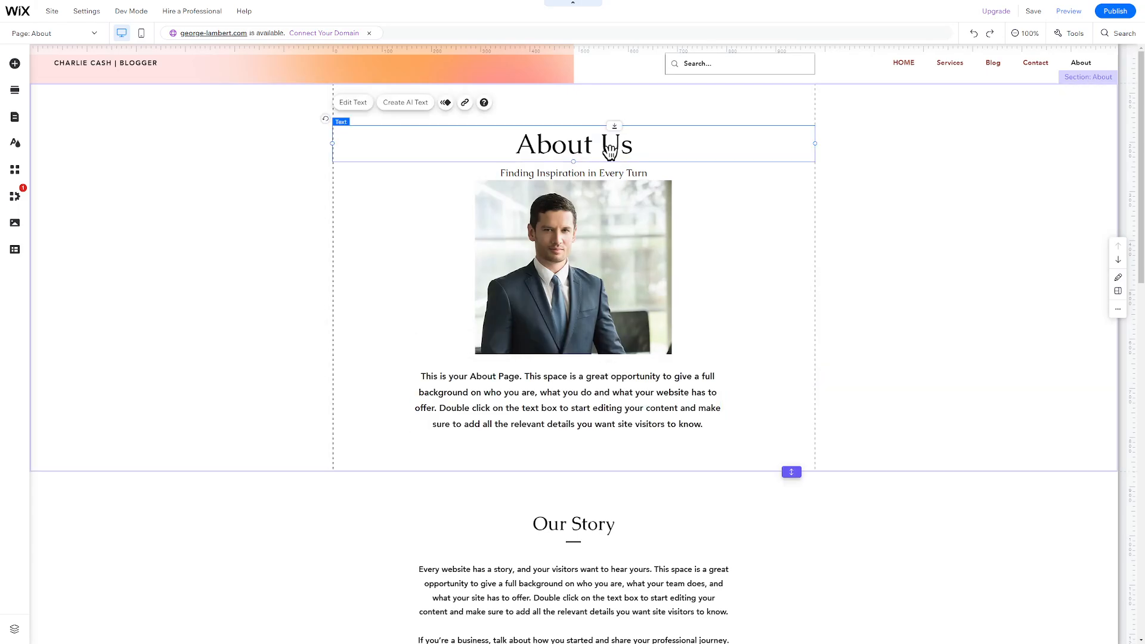
{"action": "left_click", "coordinate": [347, 391]}
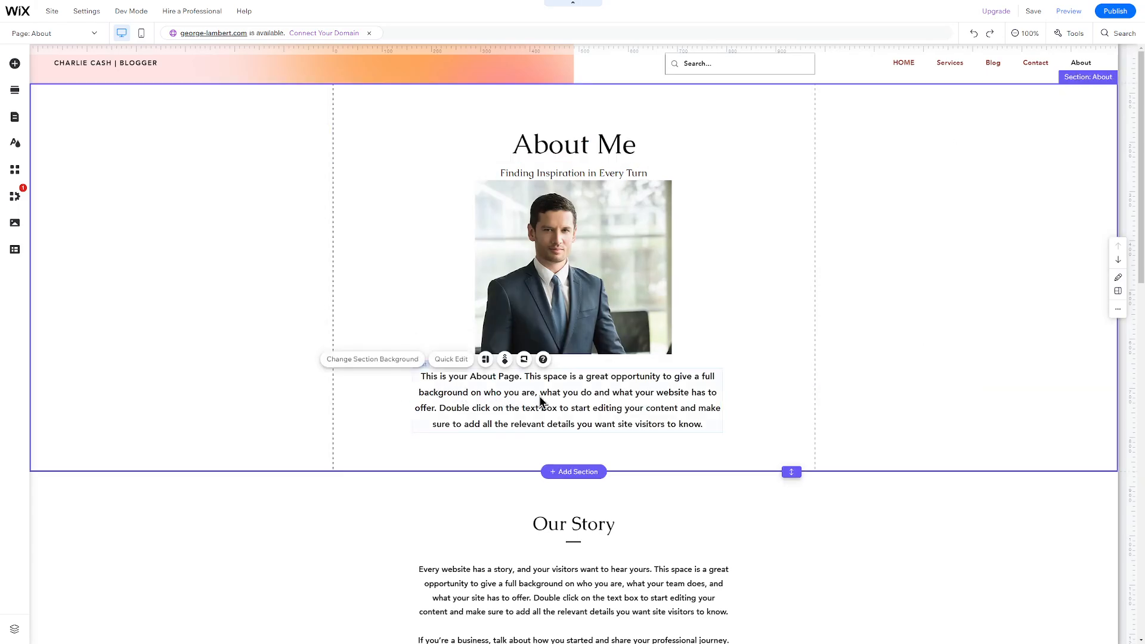
Generate AI text mentioning 'talented consultant' and use Option 3 as the About paragraph
{"action": "left_click", "coordinate": [595, 402]}
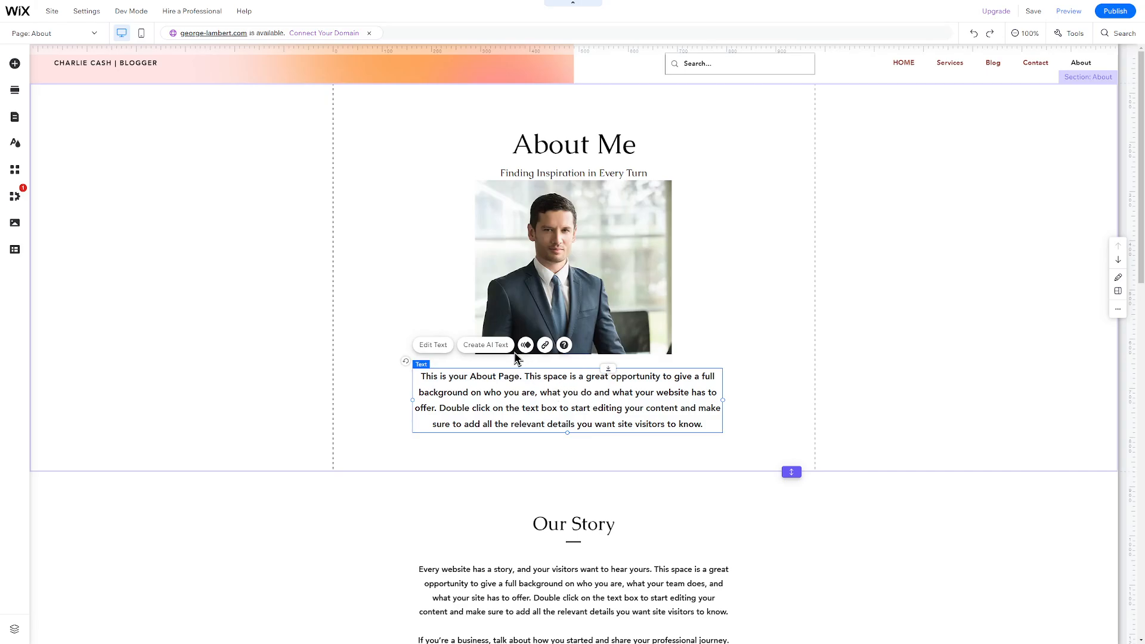
{"action": "left_click", "coordinate": [495, 349]}
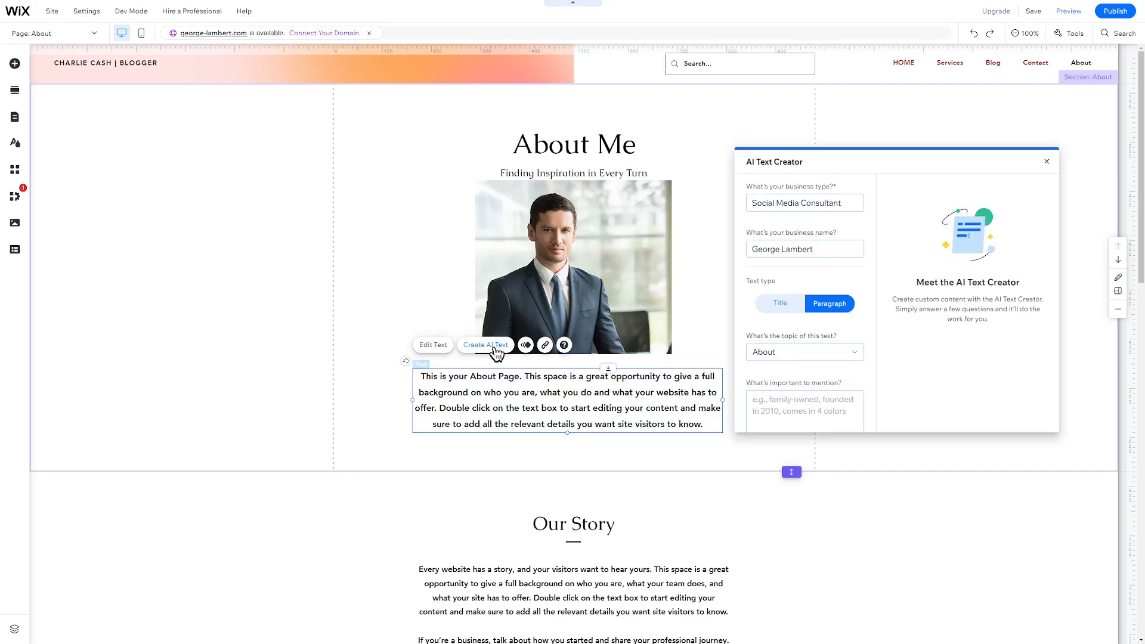
{"action": "left_click", "coordinate": [832, 203]}
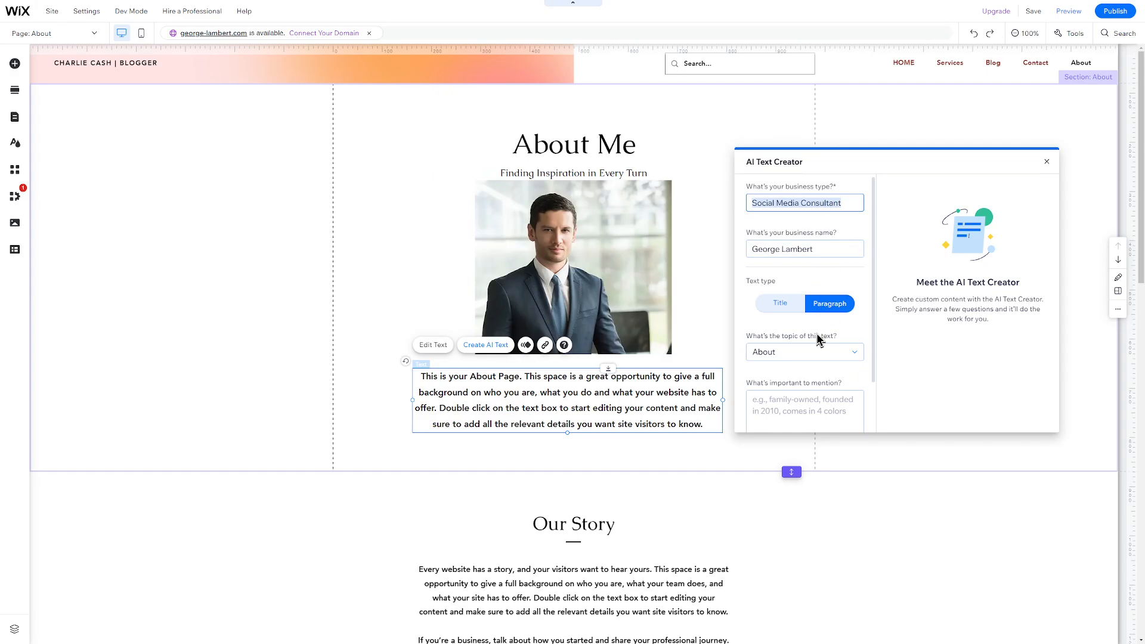
{"action": "left_click", "coordinate": [797, 412]}
{"action": "type", "text": "talented consultant"}
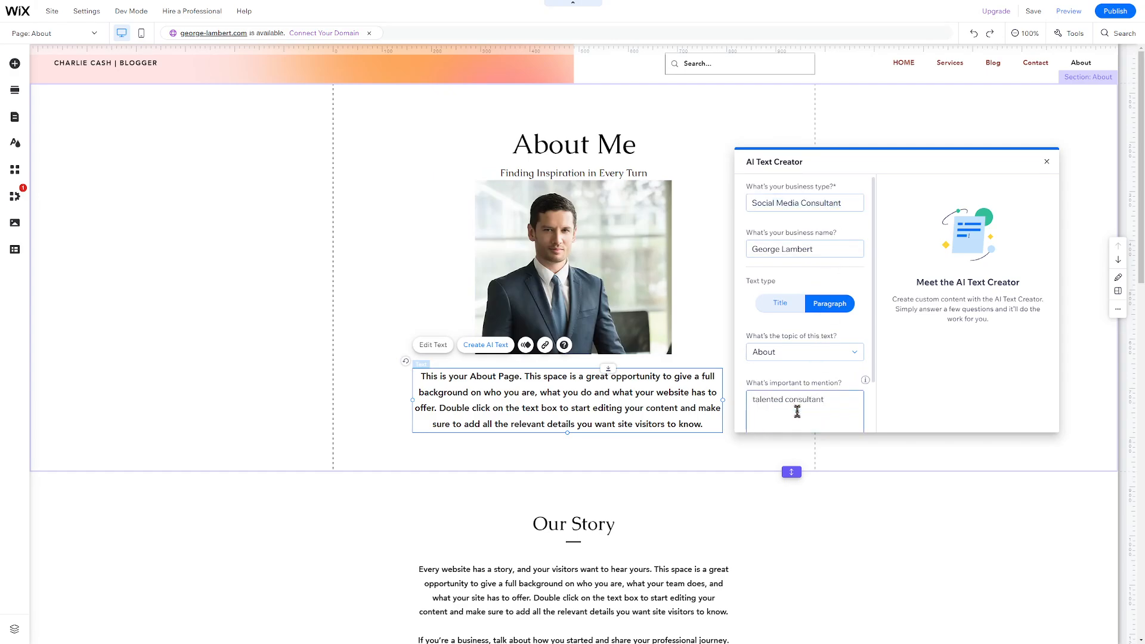
{"action": "scroll", "coordinate": [797, 413], "scroll_direction": "down", "scroll_amount": 1}
{"action": "left_click", "coordinate": [797, 414]}
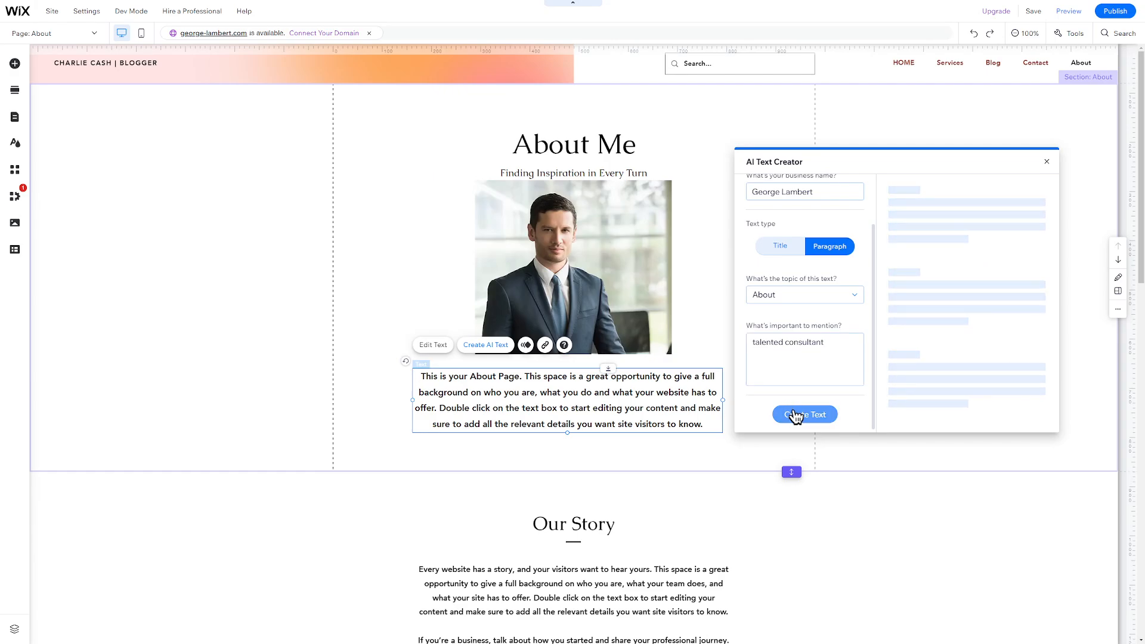
{"action": "scroll", "coordinate": [943, 344], "scroll_direction": "down", "scroll_amount": 5}
{"action": "scroll", "coordinate": [942, 345], "scroll_direction": "down", "scroll_amount": 2}
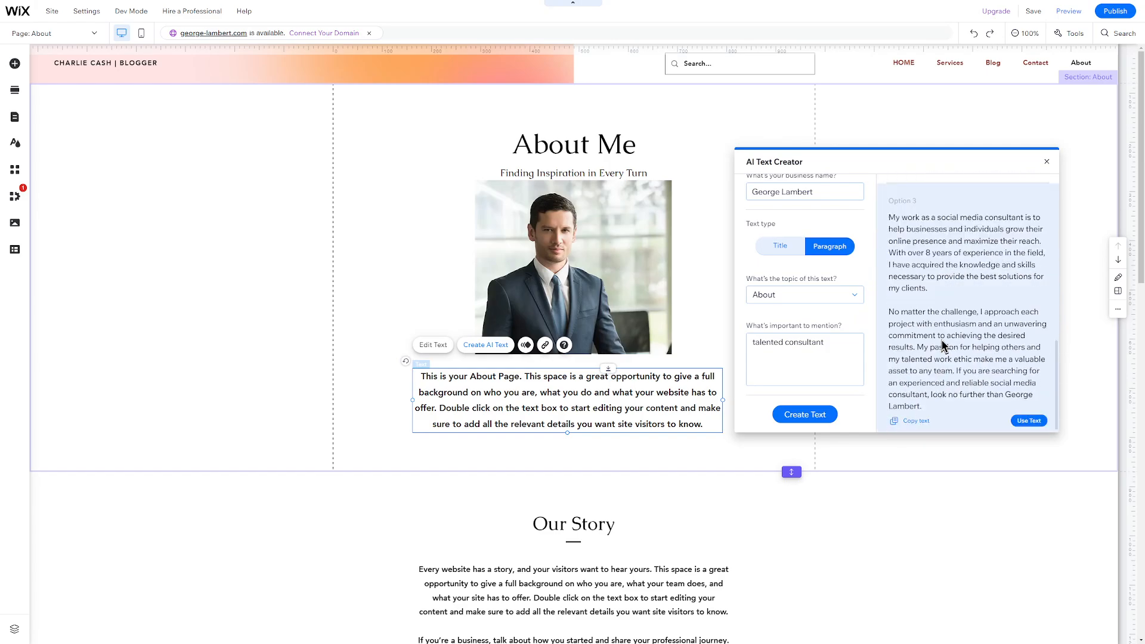
{"action": "left_click", "coordinate": [1028, 422]}
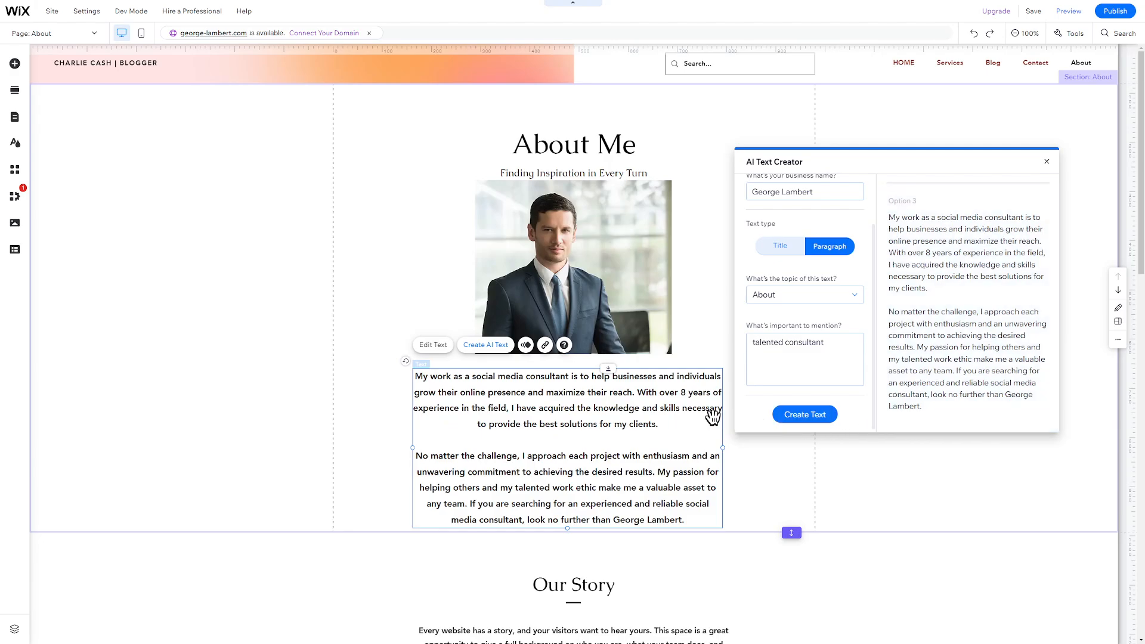
{"action": "left_click", "coordinate": [1046, 163]}
Delete the blank line between the About paragraphs
{"action": "double_click", "coordinate": [643, 443]}
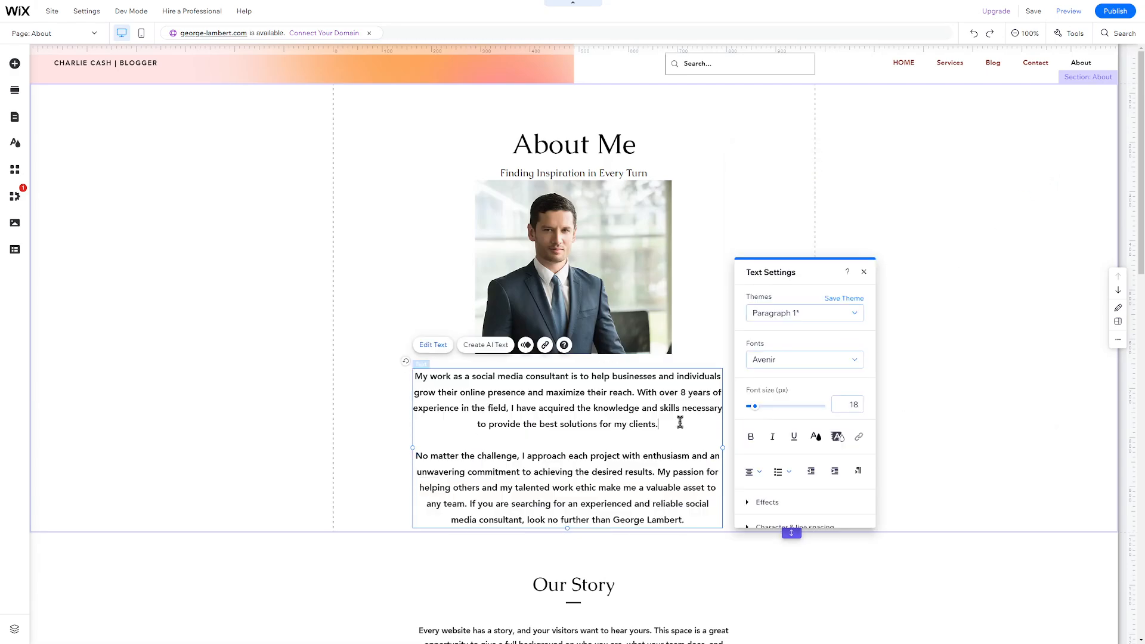
{"action": "key", "text": "BackSpace"}
{"action": "left_click", "coordinate": [350, 453]}
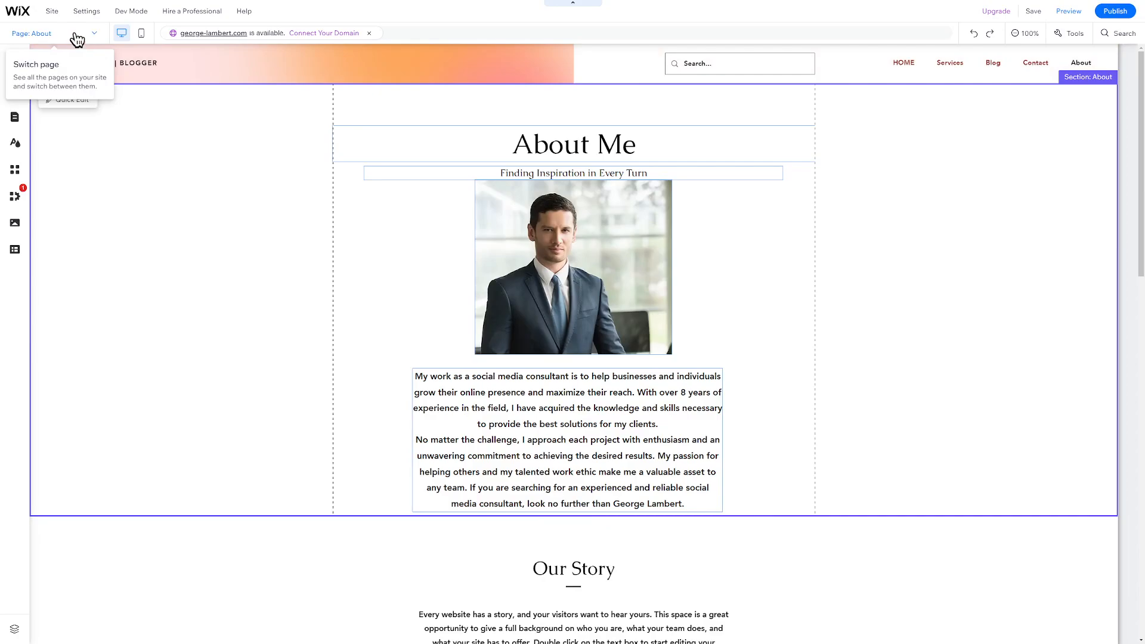
Switch to the Blog page and open Manage Posts for its blog section
{"action": "left_click", "coordinate": [75, 34]}
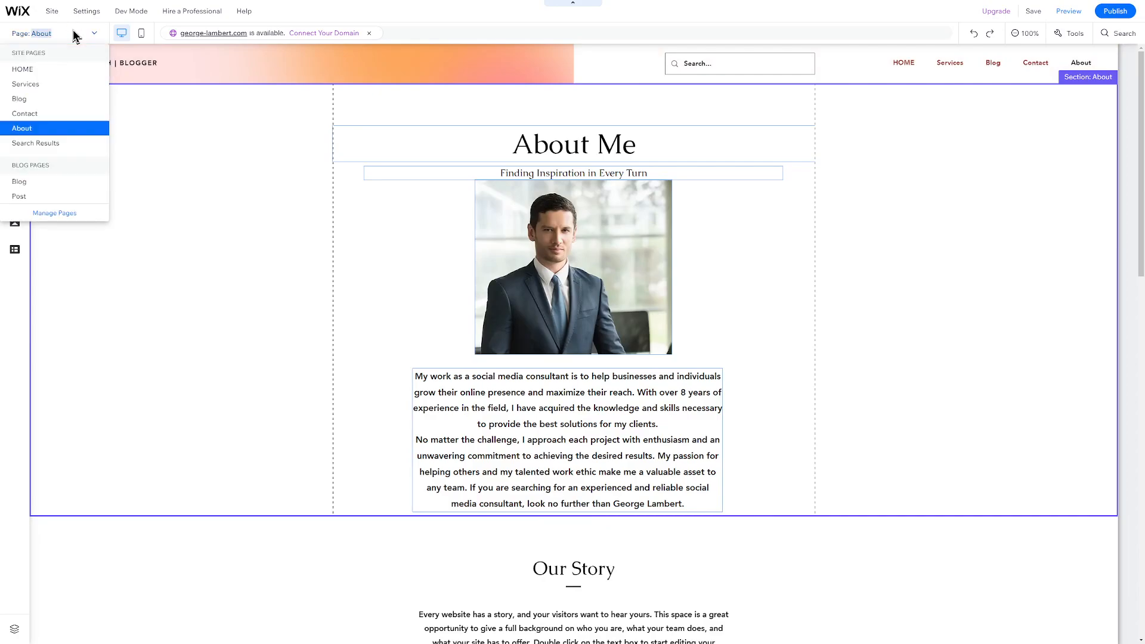
{"action": "left_click", "coordinate": [69, 103]}
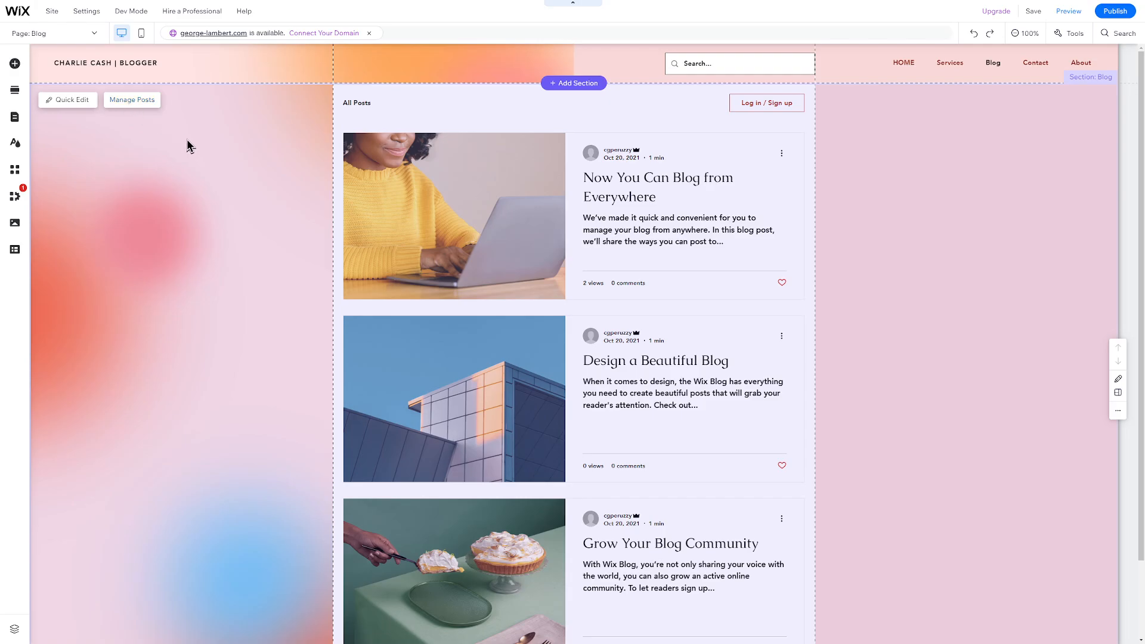
{"action": "left_click", "coordinate": [186, 143]}
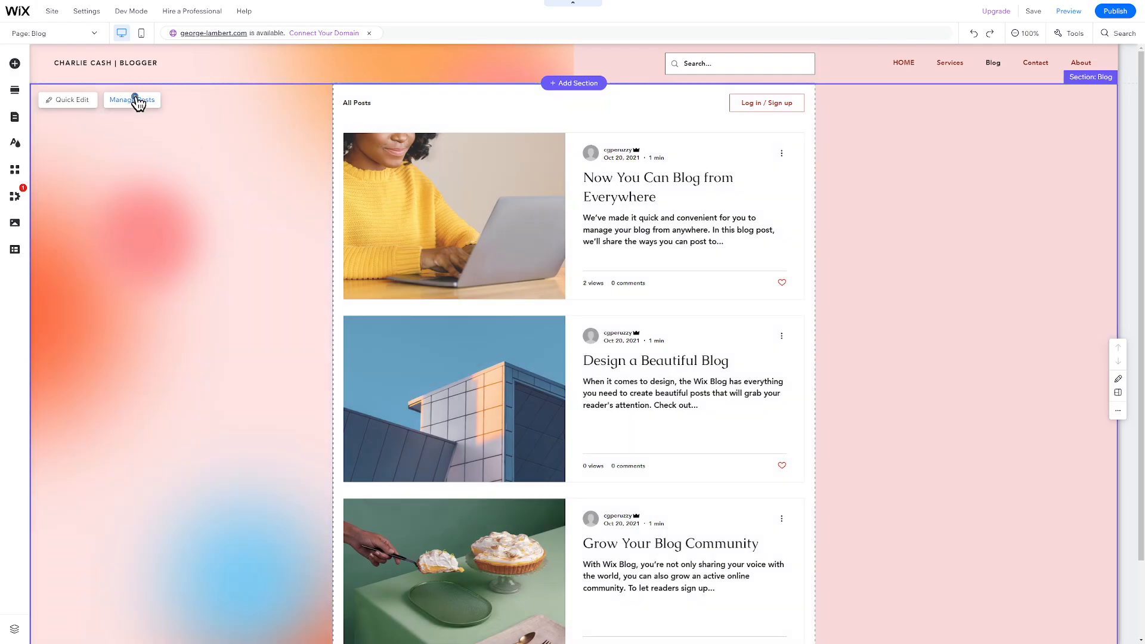
{"action": "left_click", "coordinate": [136, 100]}
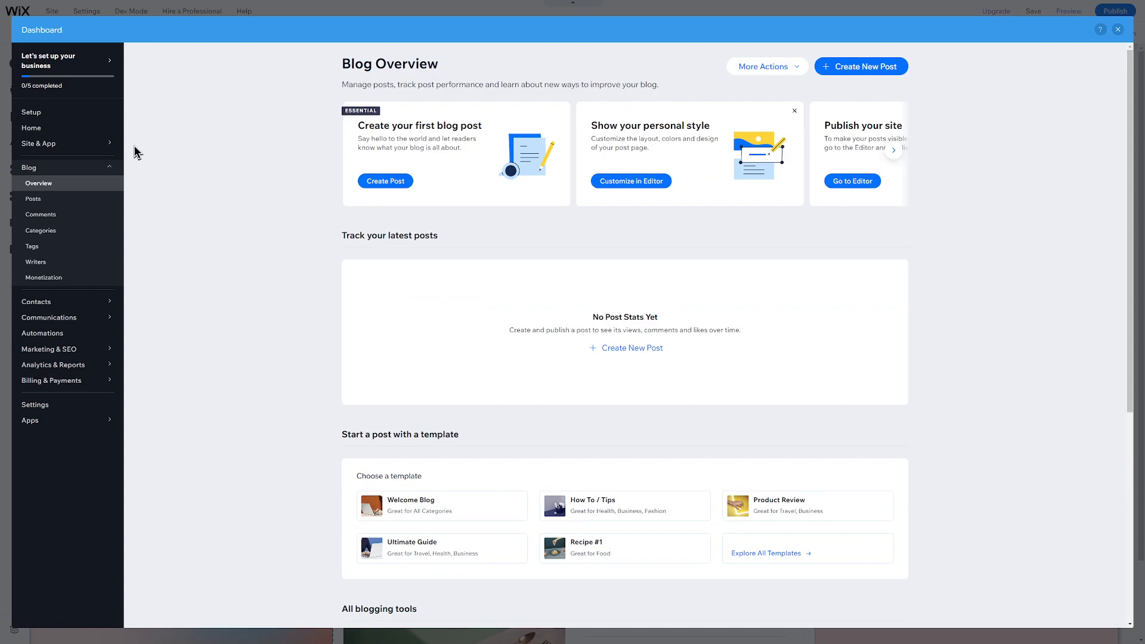
Start a new blog post titled 'Your first blog' with a short body line
{"action": "left_click", "coordinate": [47, 170]}
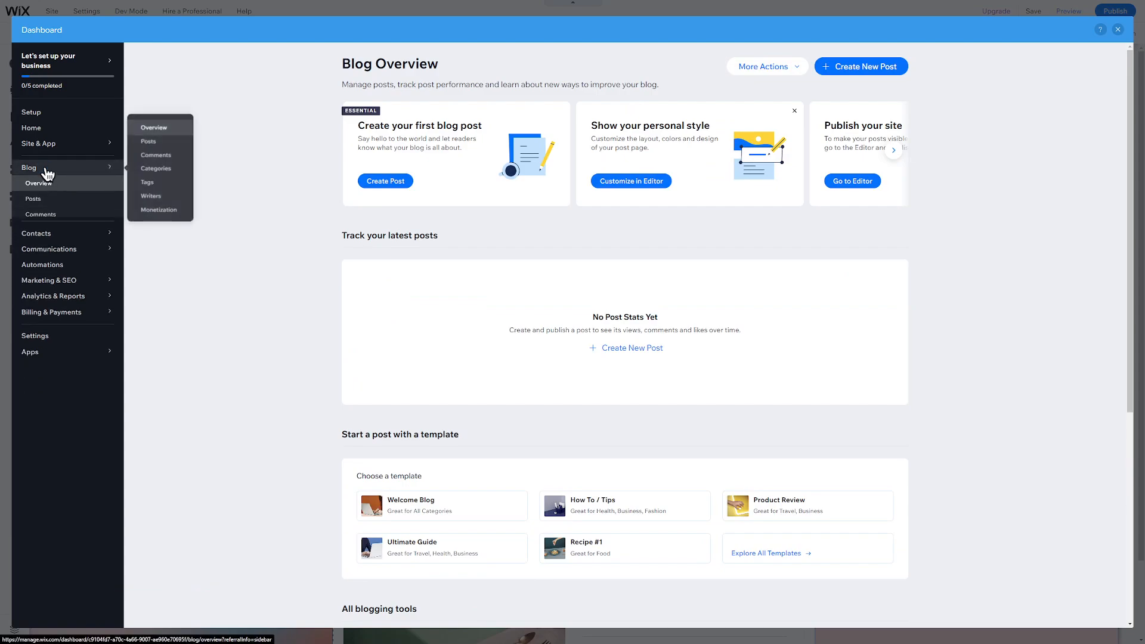
{"action": "left_click", "coordinate": [47, 170]}
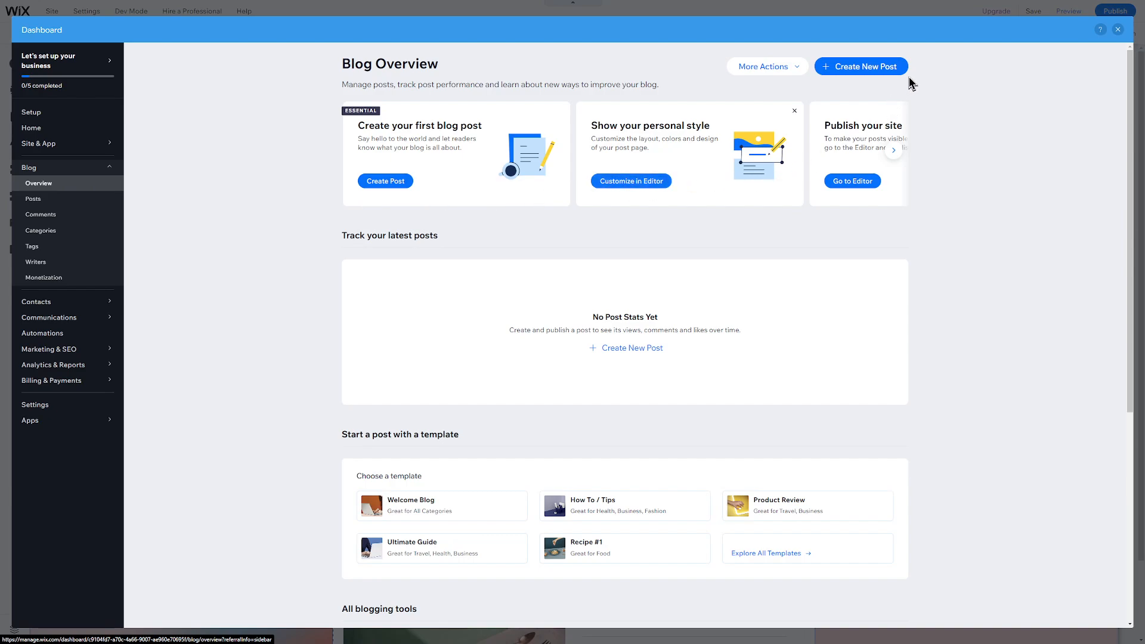
{"action": "left_click", "coordinate": [872, 70]}
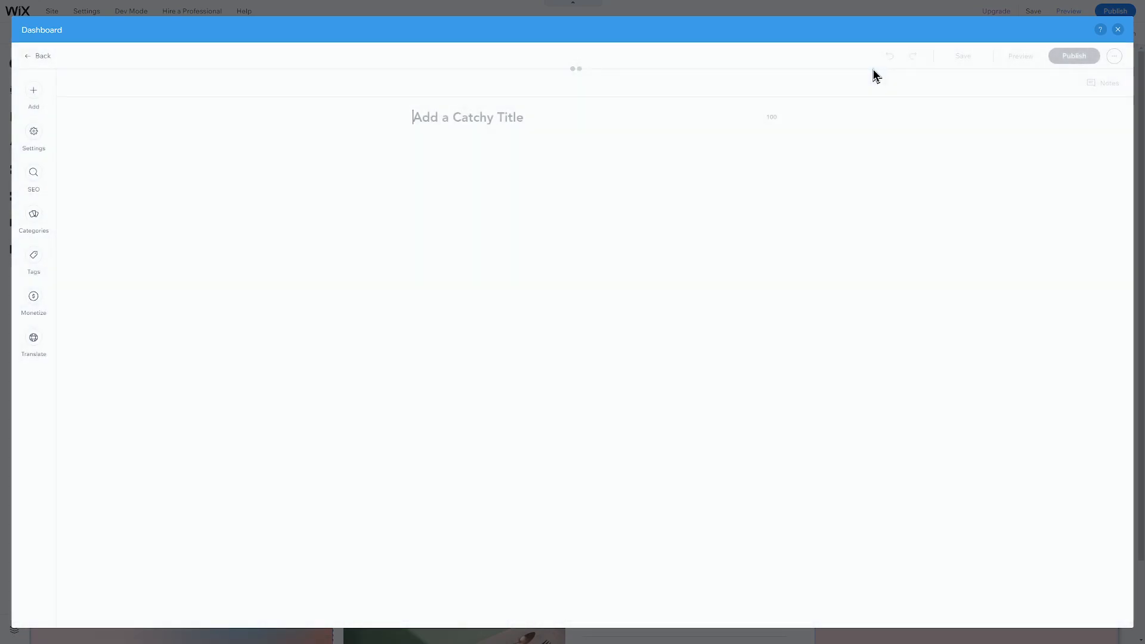
{"action": "type", "text": "Your first"}
{"action": "type", "text": "Y"}
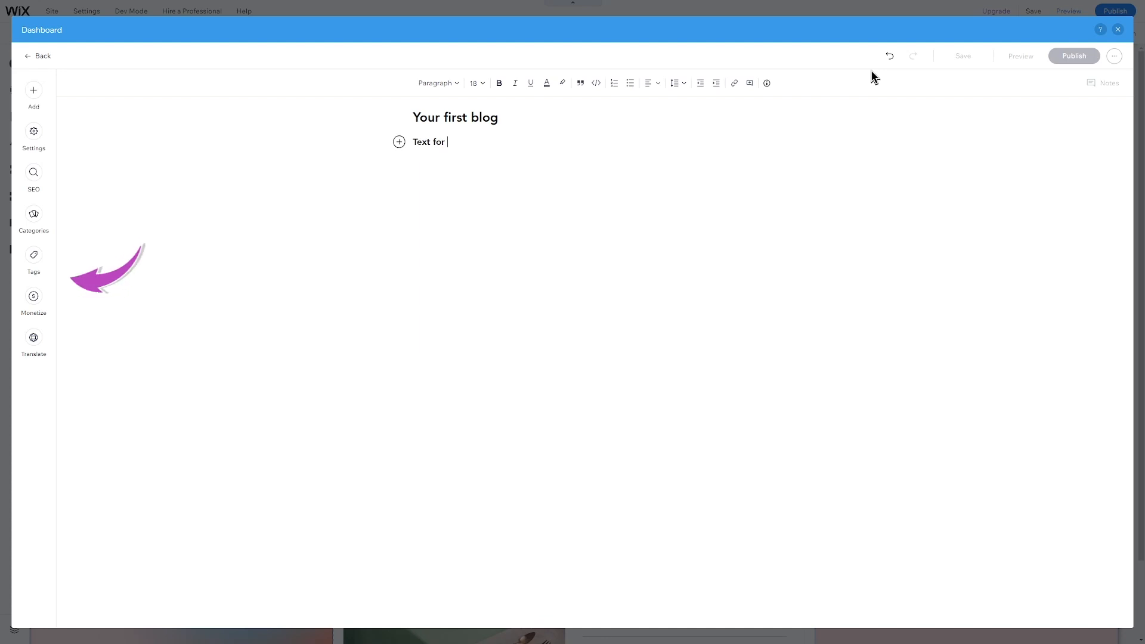
{"action": "type", "text": "your first blog"}
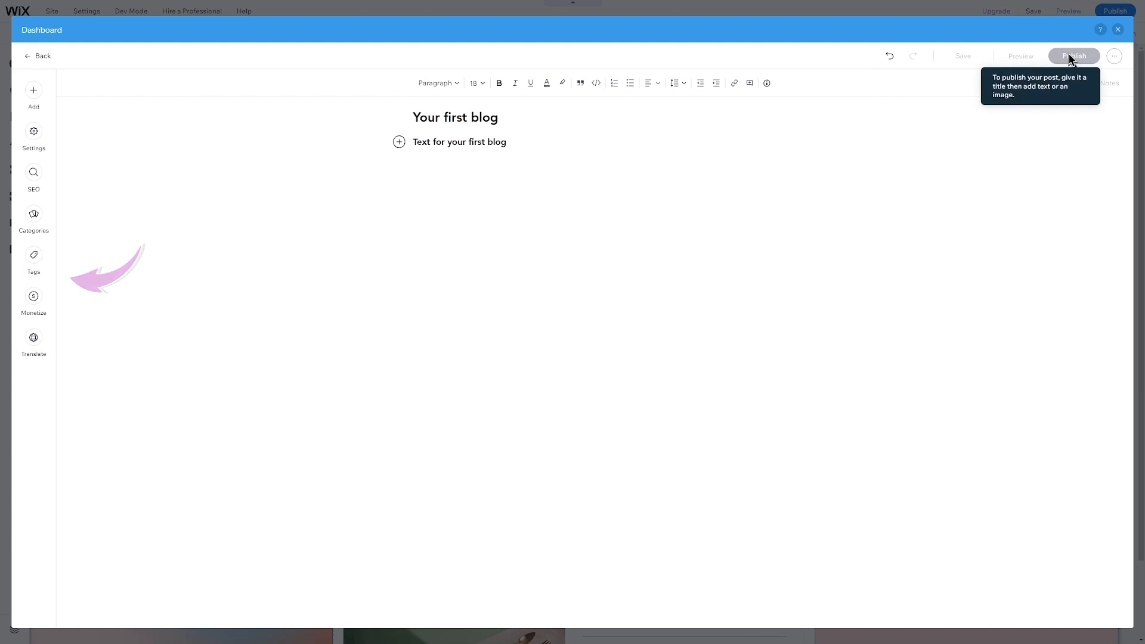
Publish the post, check the blog's Comments, and return to the editor's page list
{"action": "left_click", "coordinate": [1072, 58]}
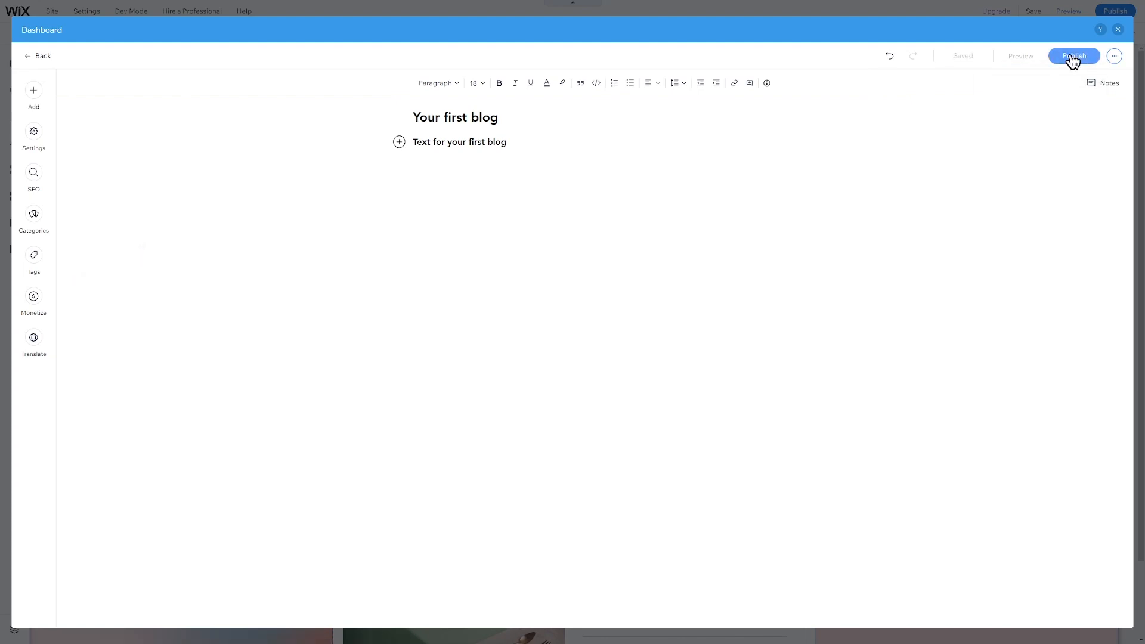
{"action": "left_click", "coordinate": [1071, 56]}
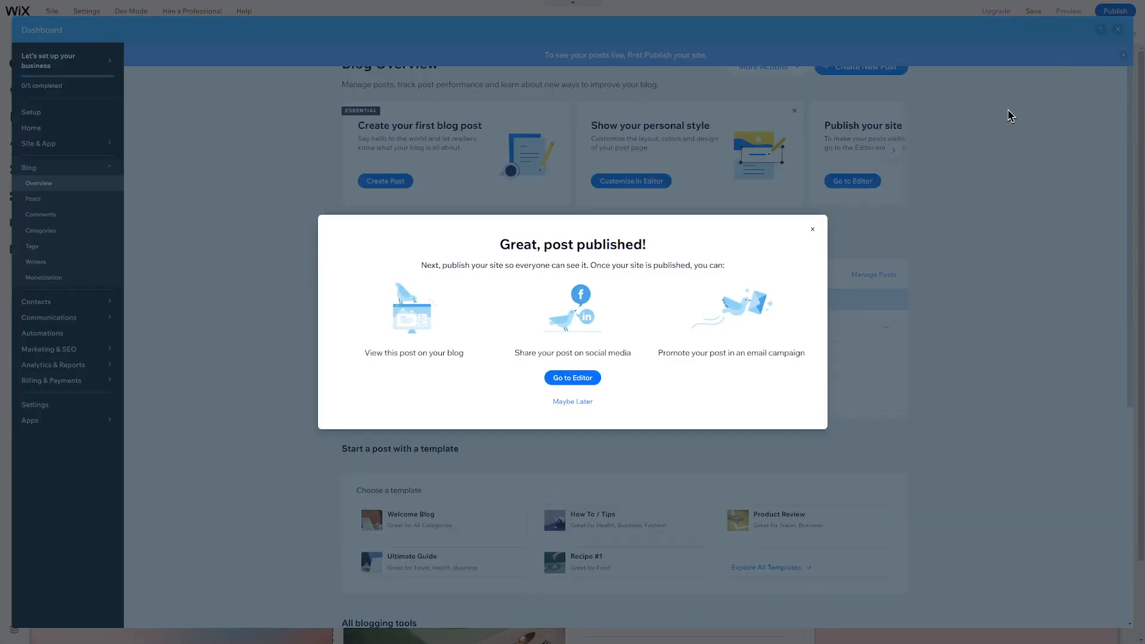
{"action": "left_click", "coordinate": [813, 229]}
{"action": "left_click", "coordinate": [88, 218]}
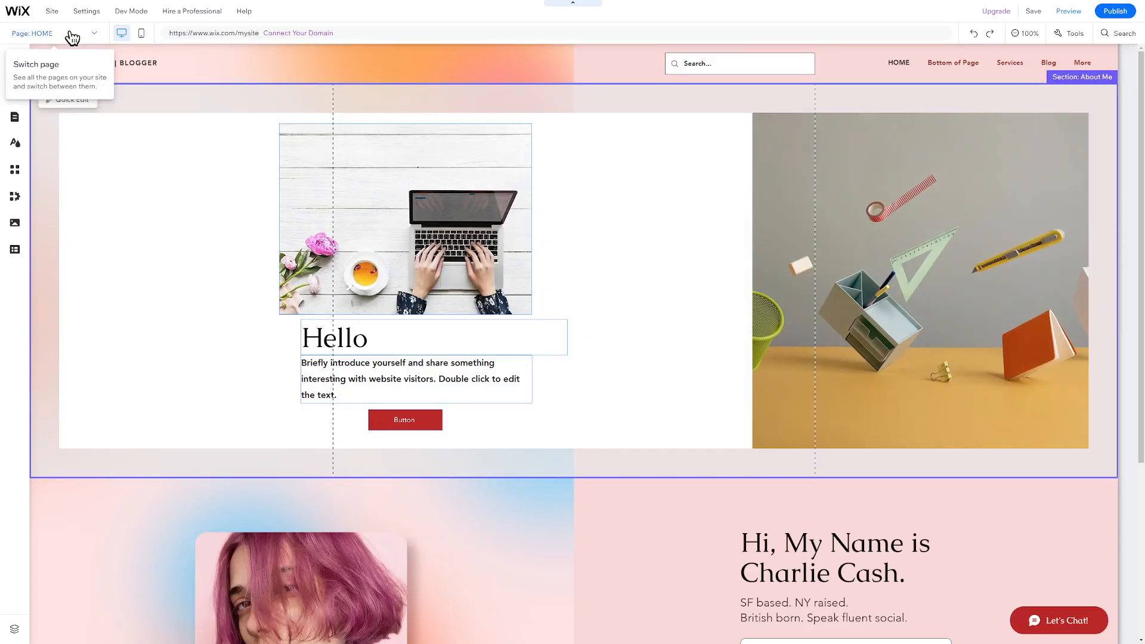
{"action": "left_click", "coordinate": [68, 33]}
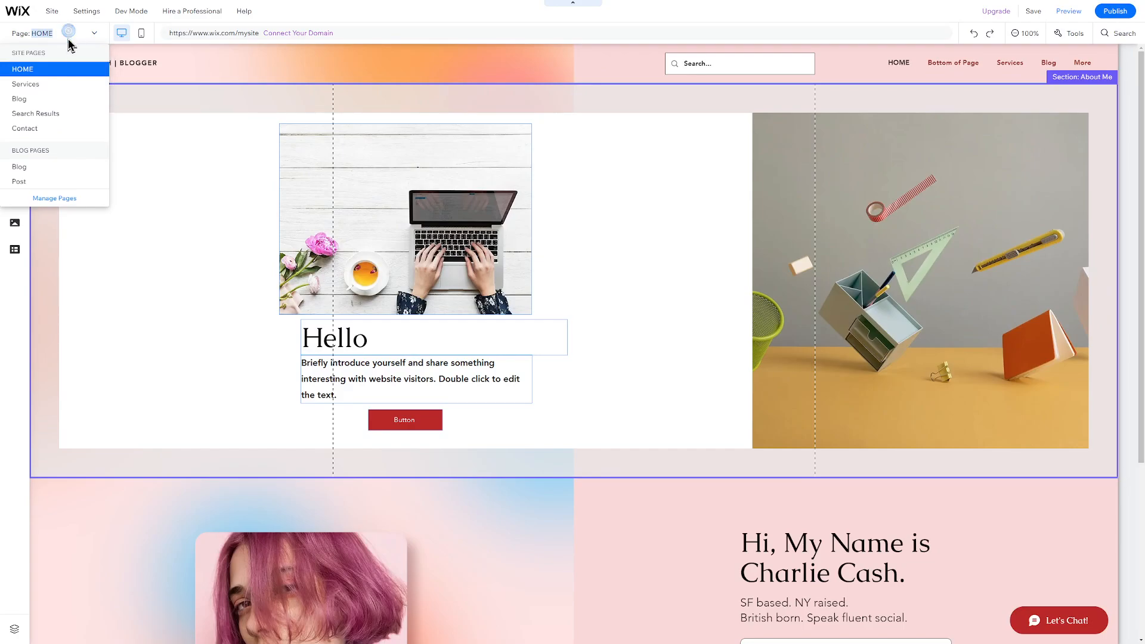
On the Contact page, change the heading to 'Contact me' and the address to New York
{"action": "left_click", "coordinate": [57, 128]}
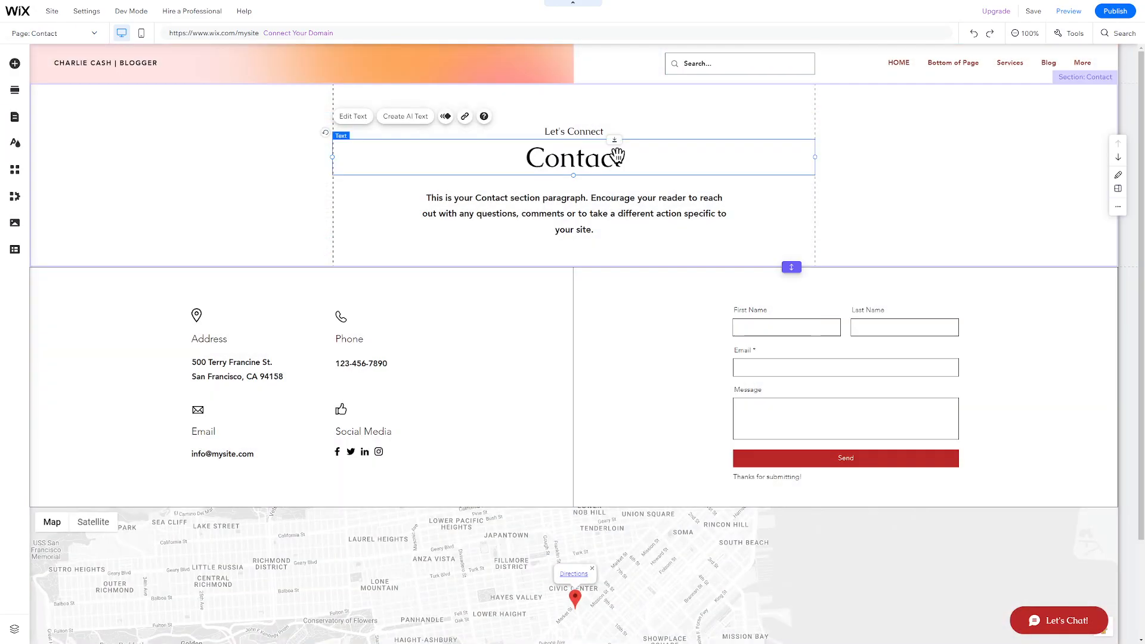
{"action": "double_click", "coordinate": [618, 157]}
{"action": "type", "text": "me"}
{"action": "left_click", "coordinate": [241, 376]}
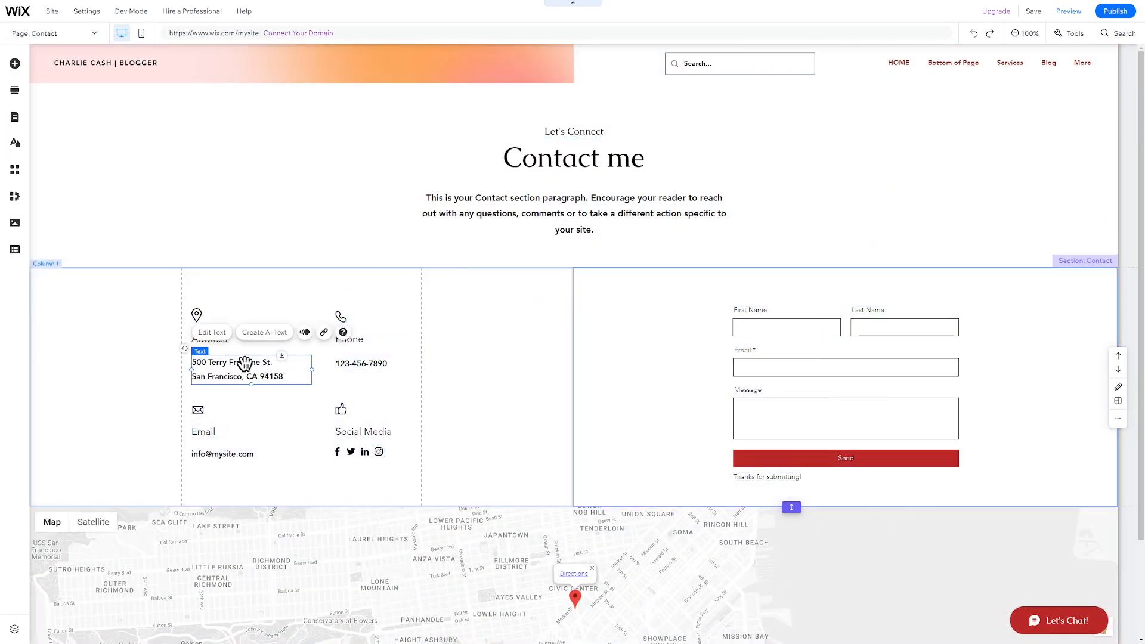
{"action": "triple_click", "coordinate": [241, 376]}
{"action": "type", "text": "New York"}
Inspect the contact form's First Name field settings, Send button and thank-you message
{"action": "left_click", "coordinate": [530, 378]}
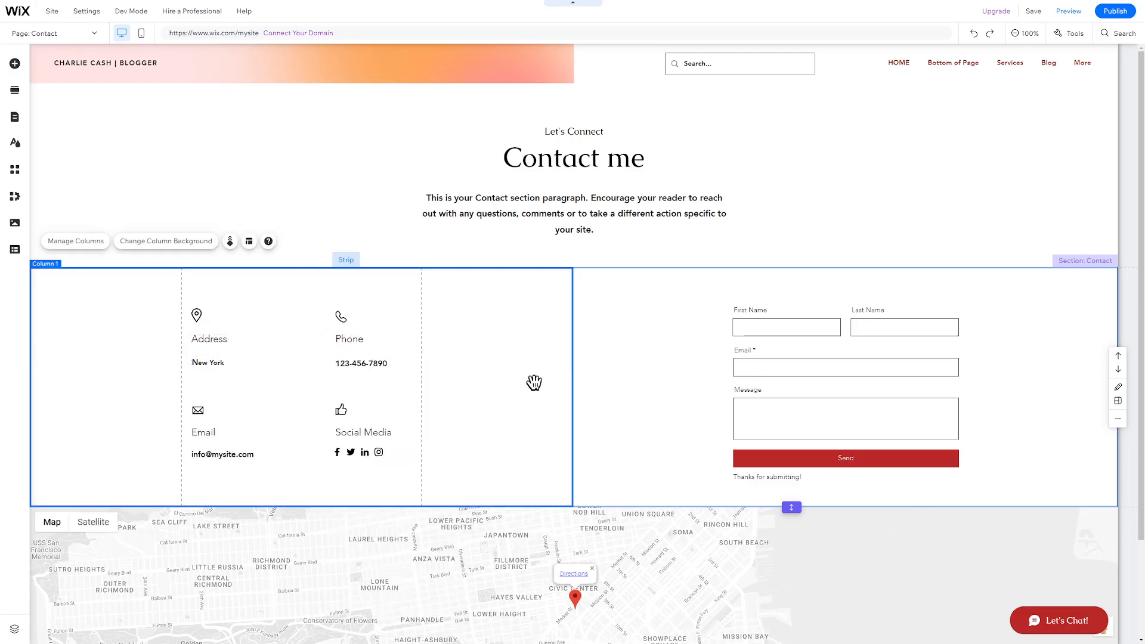
{"action": "left_click", "coordinate": [758, 311]}
{"action": "left_click", "coordinate": [757, 309]}
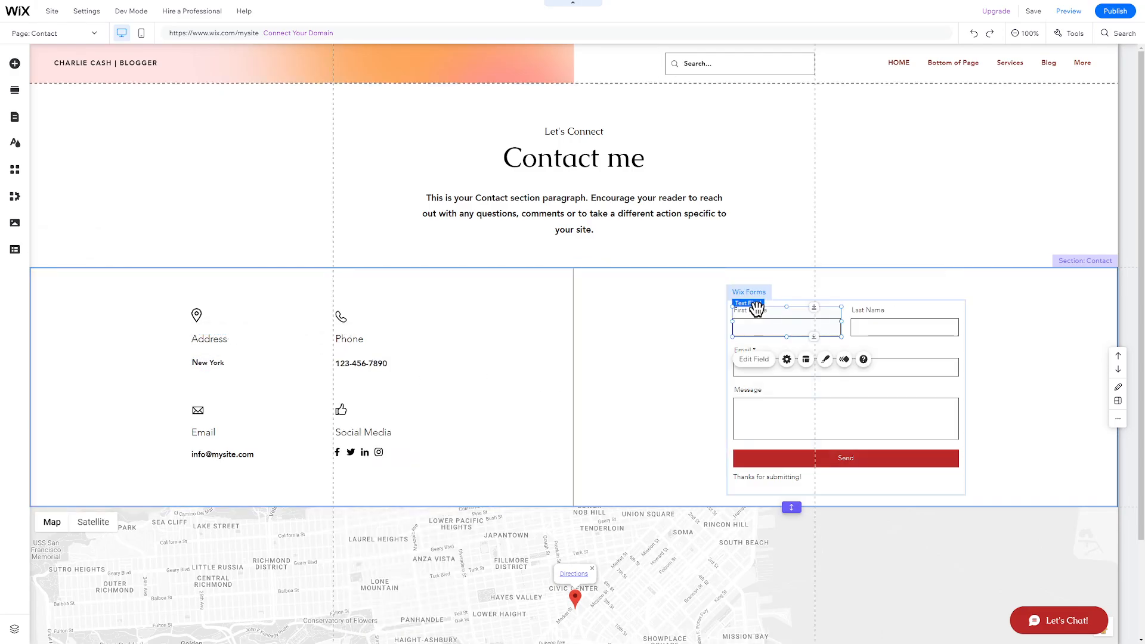
{"action": "double_click", "coordinate": [757, 309]}
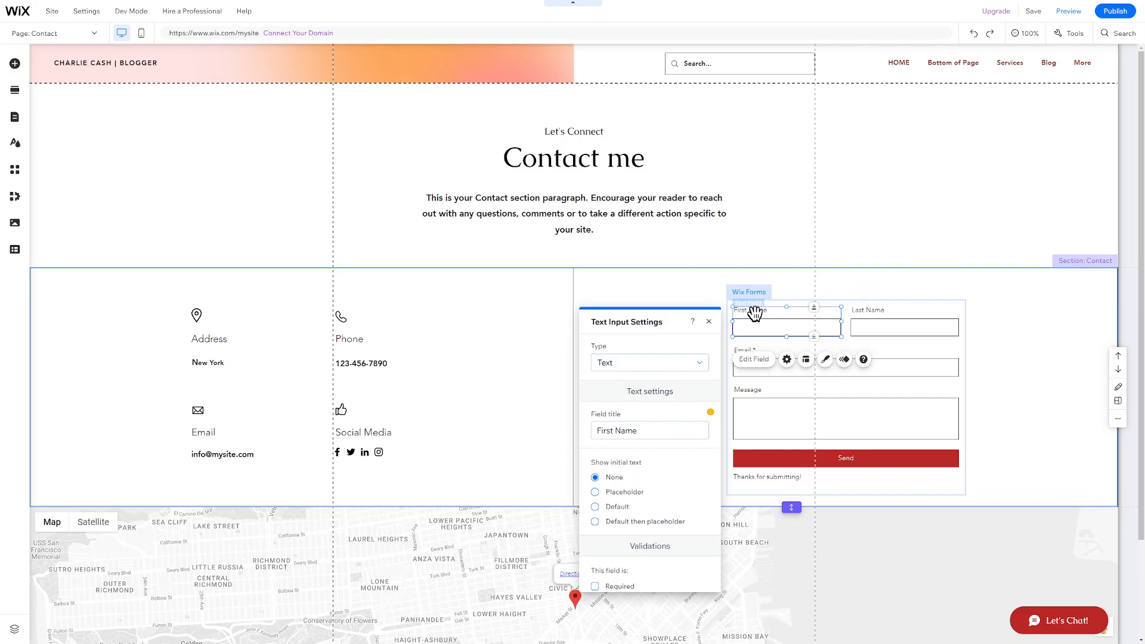
{"action": "scroll", "coordinate": [652, 395], "scroll_direction": "down", "scroll_amount": 5}
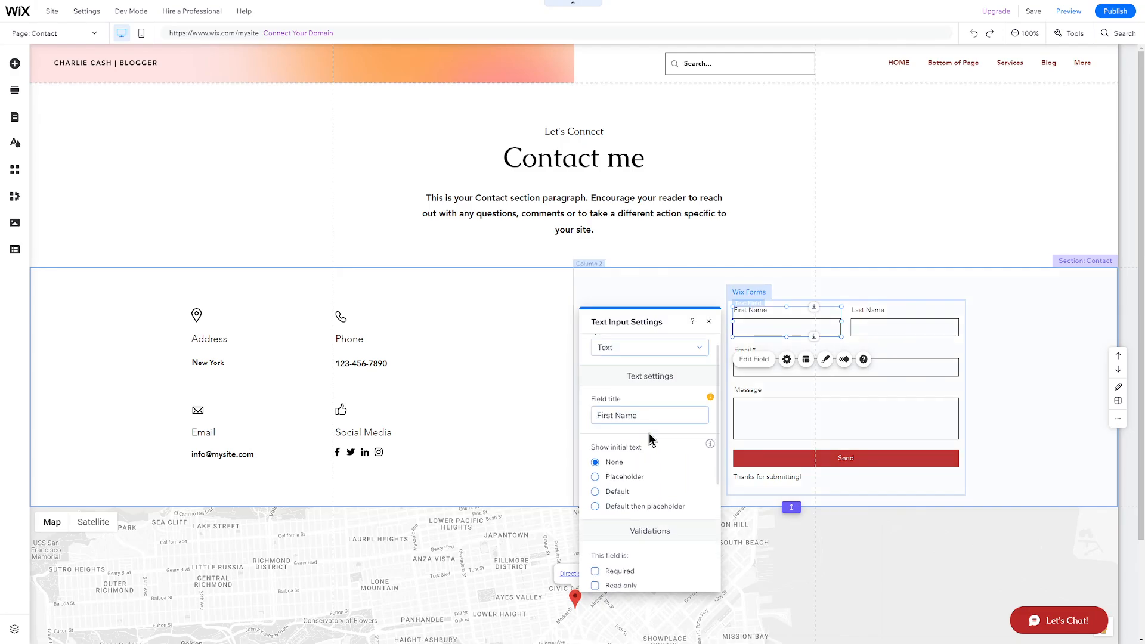
{"action": "left_click", "coordinate": [709, 322]}
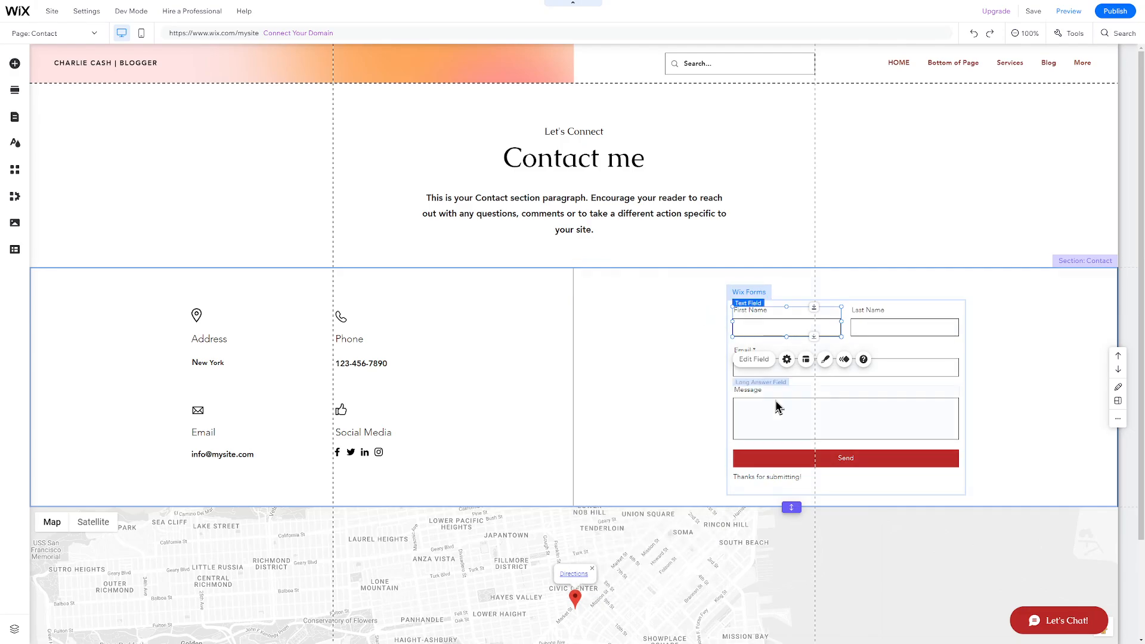
{"action": "left_click", "coordinate": [783, 460]}
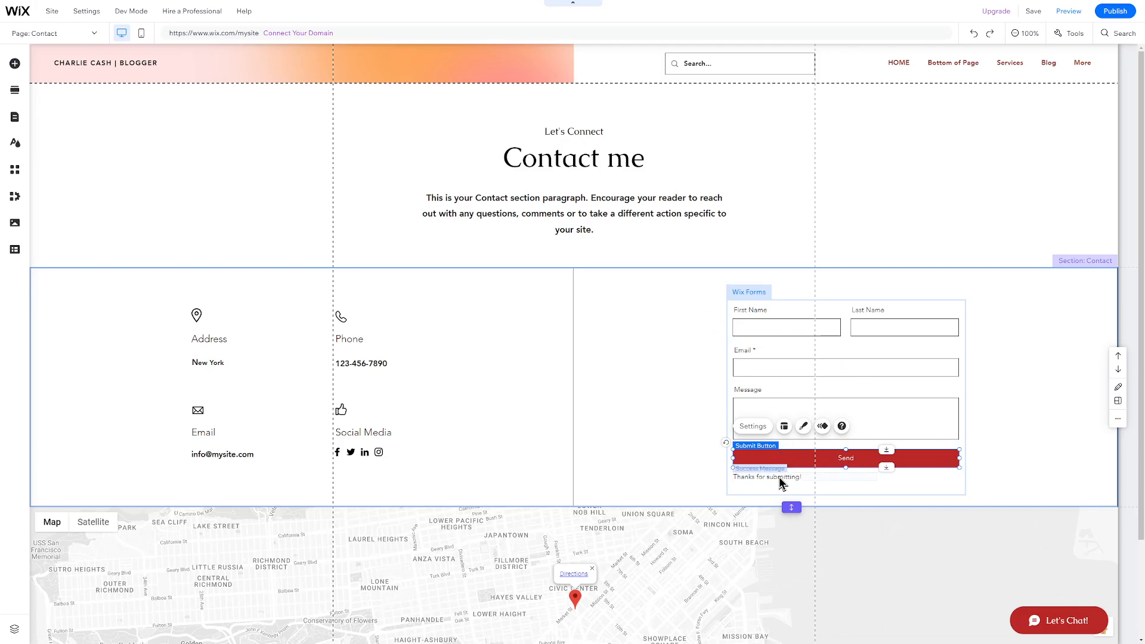
{"action": "left_click", "coordinate": [779, 477]}
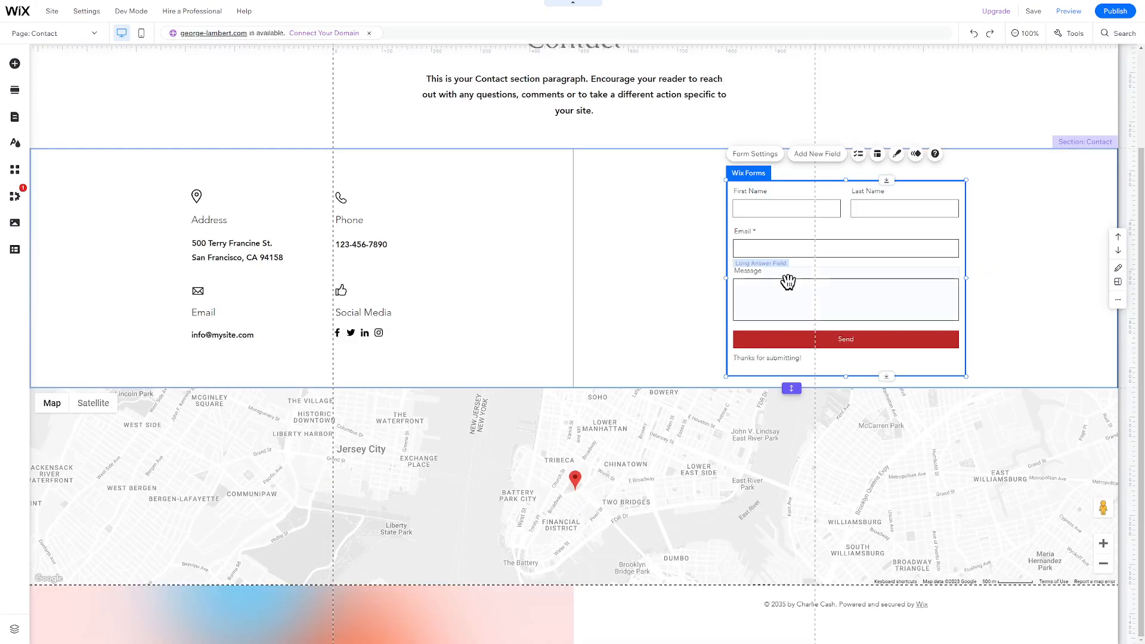
Add a Phone field to the contact form
{"action": "left_click", "coordinate": [821, 155]}
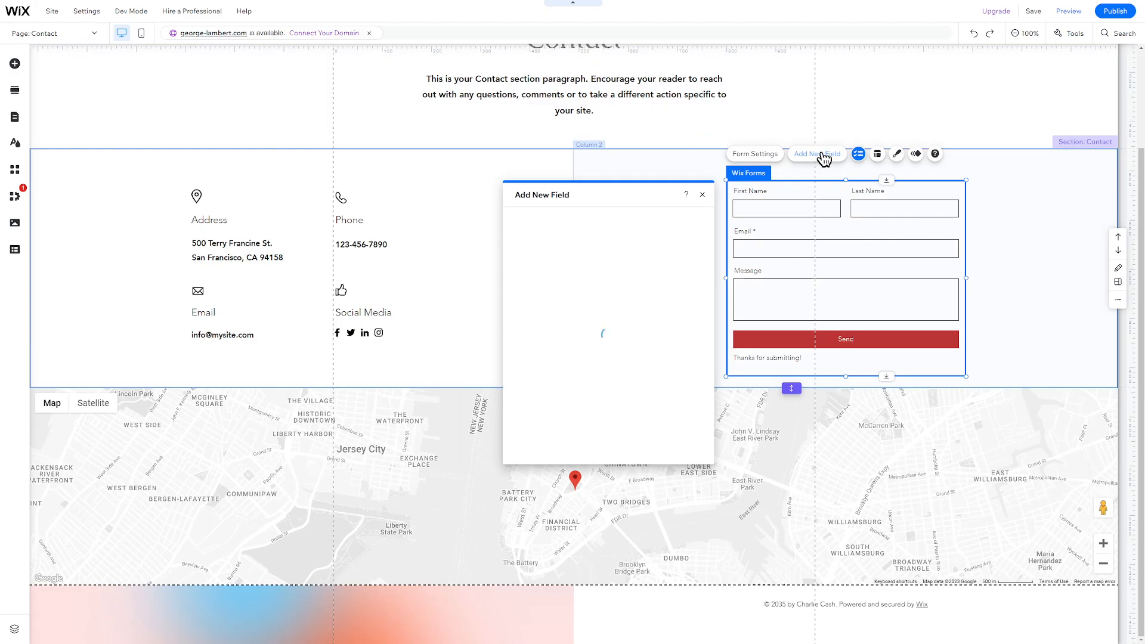
{"action": "left_click", "coordinate": [696, 358]}
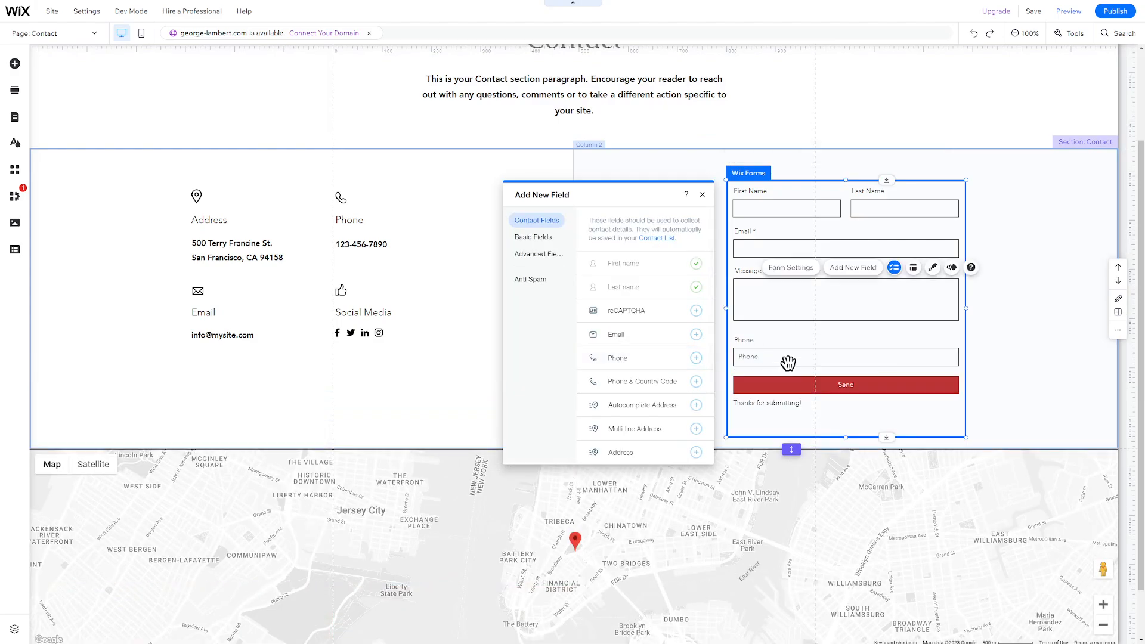
{"action": "scroll", "coordinate": [882, 467], "scroll_direction": "up", "scroll_amount": 2}
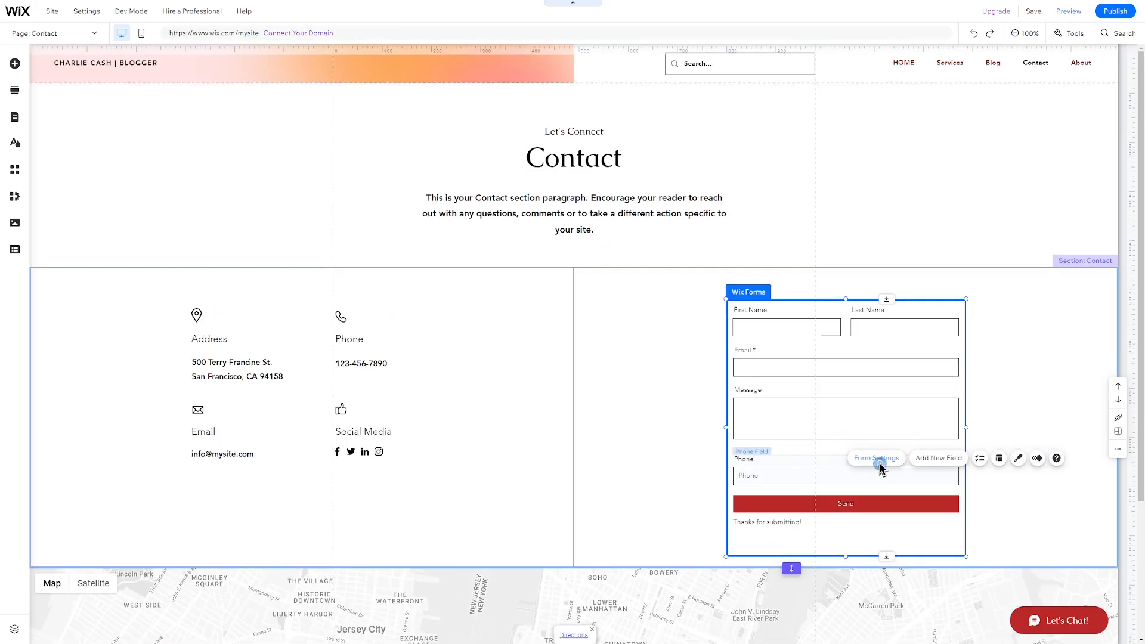
Create a submissions table for the form and open e-mail notification setup
{"action": "left_click", "coordinate": [879, 464]}
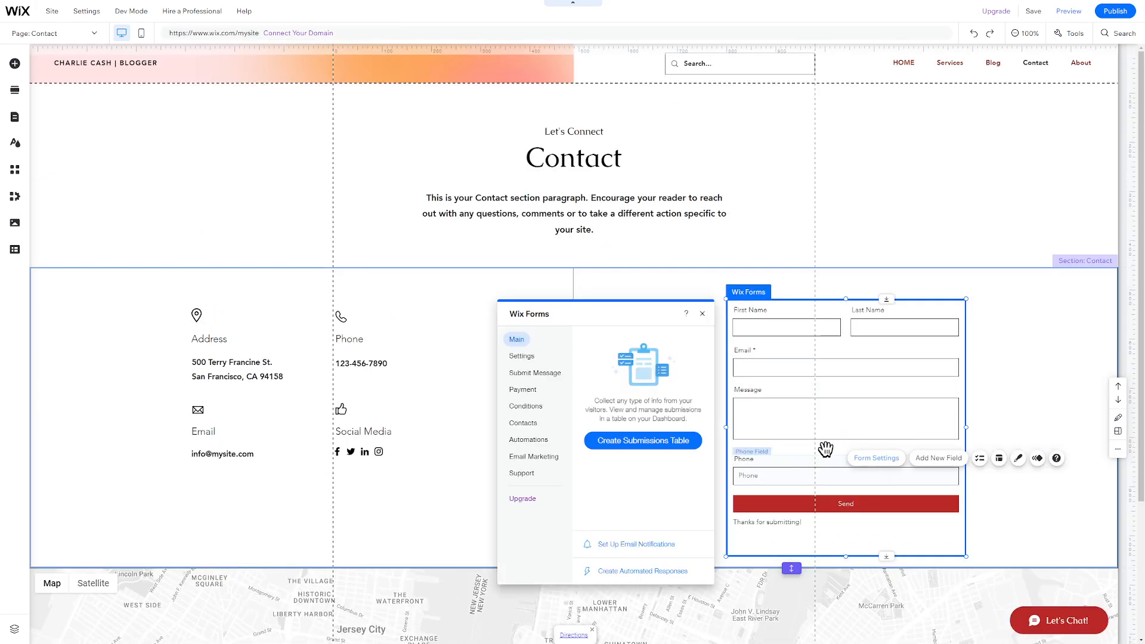
{"action": "left_click", "coordinate": [643, 444]}
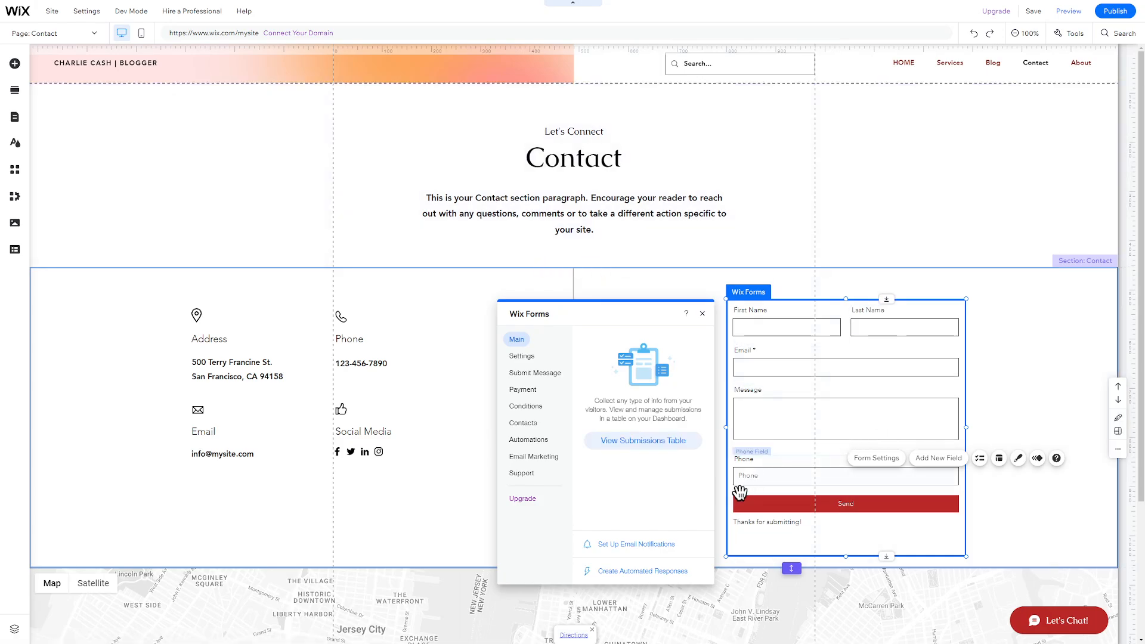
{"action": "left_click", "coordinate": [657, 546]}
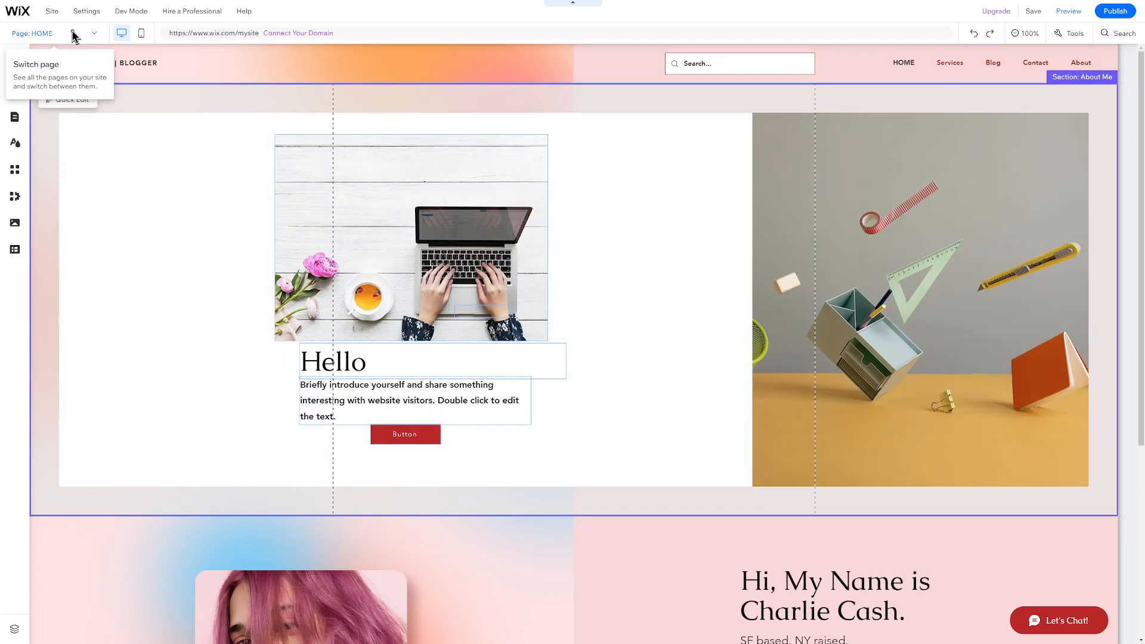
Go to the Services page and retitle the first service card Twitter promotions
{"action": "left_click", "coordinate": [74, 34]}
{"action": "left_click", "coordinate": [48, 85]}
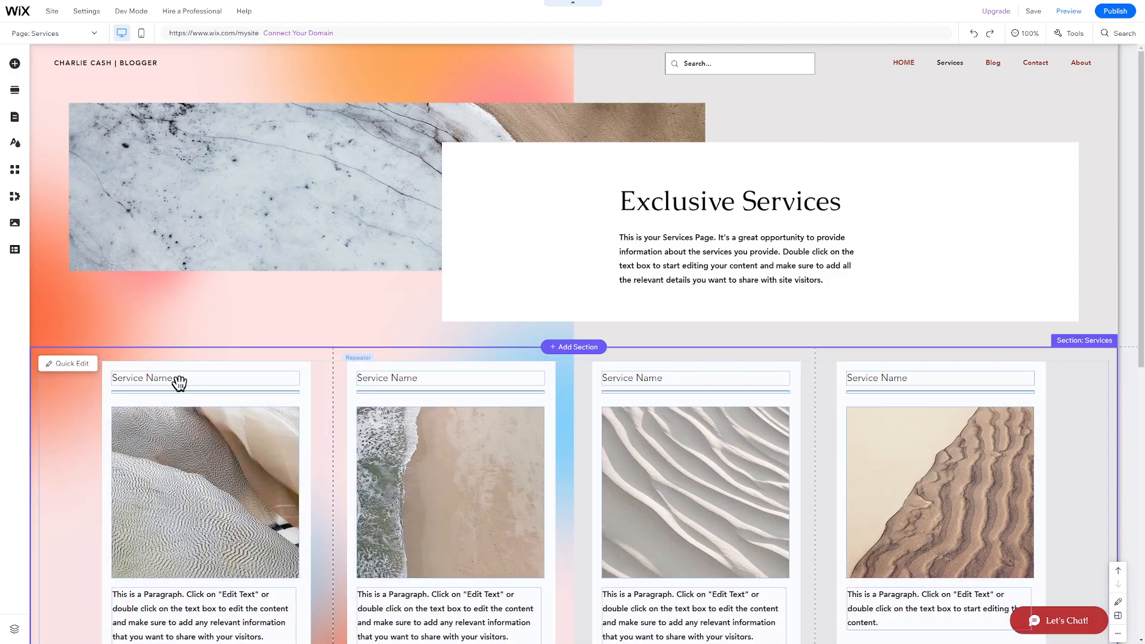
{"action": "left_click", "coordinate": [177, 381]}
{"action": "double_click", "coordinate": [175, 378]}
{"action": "type", "text": "Twitter promotions"}
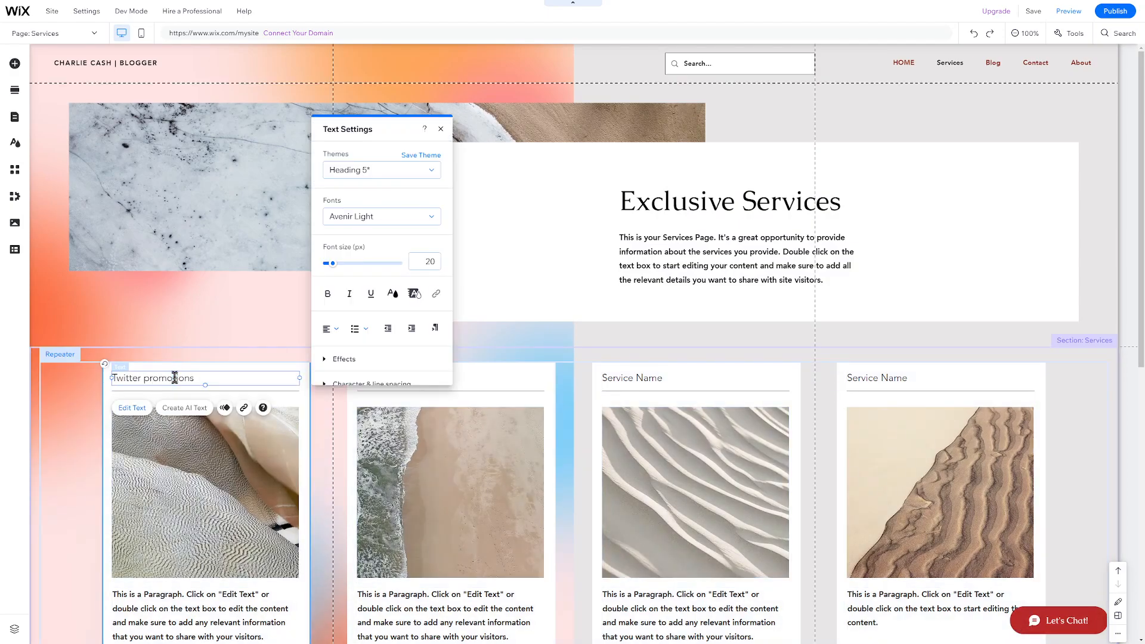
Retitle the remaining cards Facebook, Instagram and Reddit promotions
{"action": "left_click", "coordinate": [463, 380]}
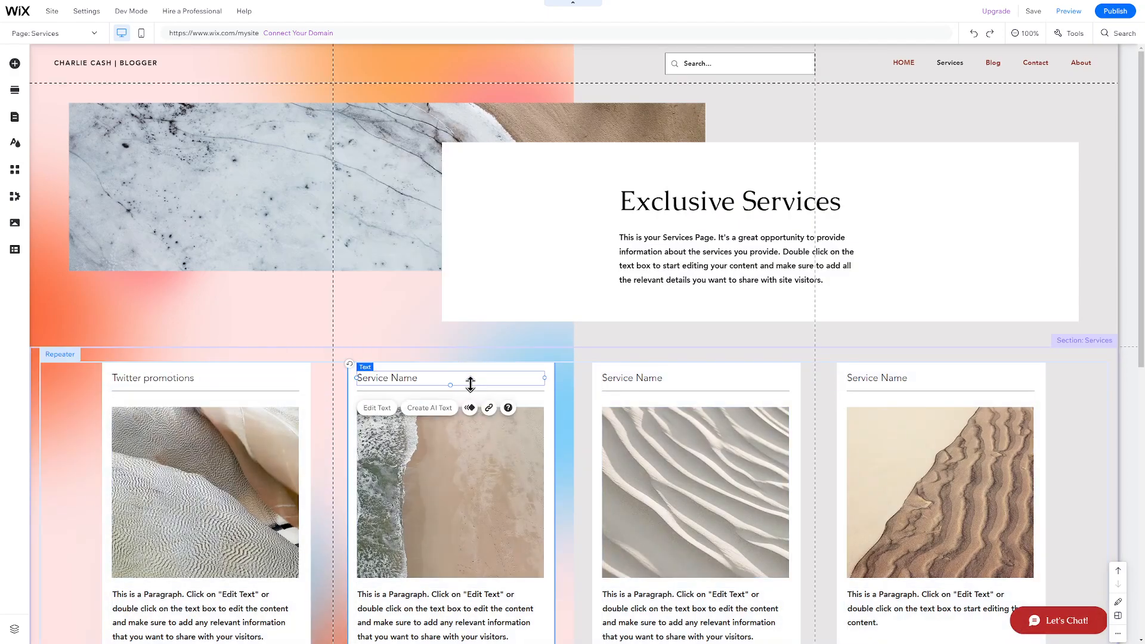
{"action": "double_click", "coordinate": [463, 379]}
{"action": "type", "text": "Facebook promotions"}
{"action": "double_click", "coordinate": [741, 380]}
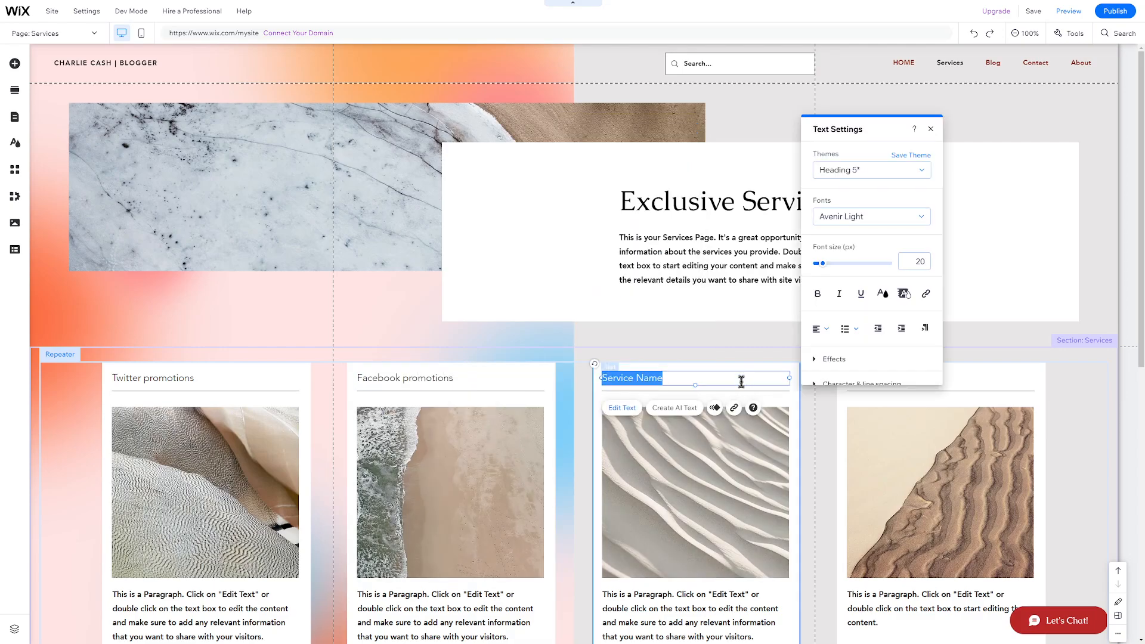
{"action": "type", "text": "Instagram promotions"}
{"action": "left_click", "coordinate": [954, 355]}
{"action": "double_click", "coordinate": [898, 378]}
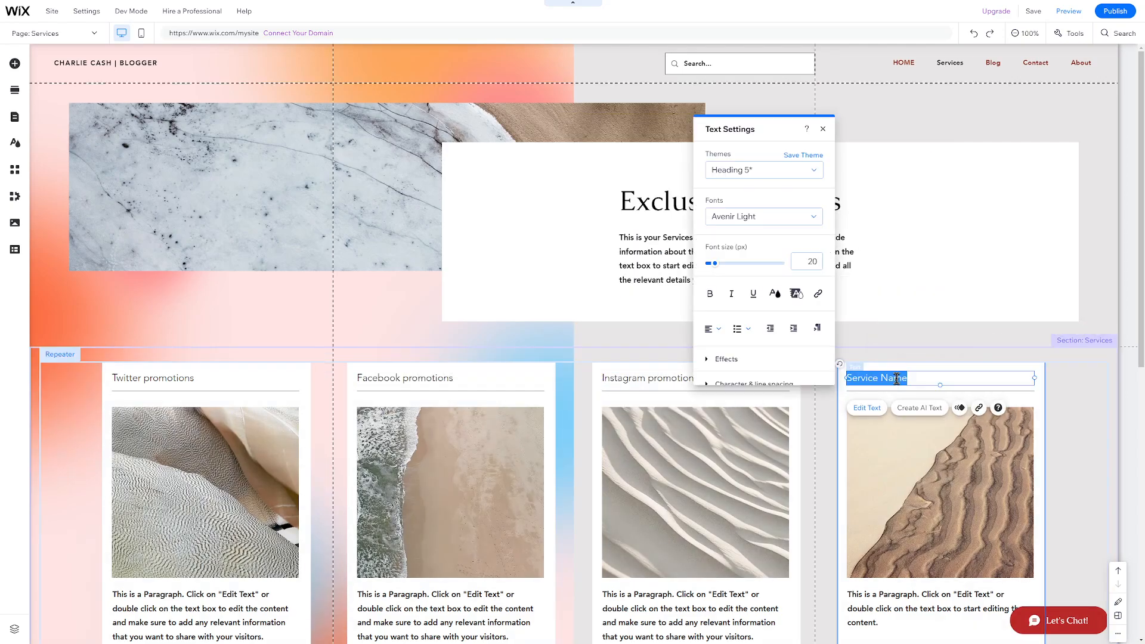
{"action": "type", "text": "Reddit pro"}
{"action": "left_click", "coordinate": [401, 248]}
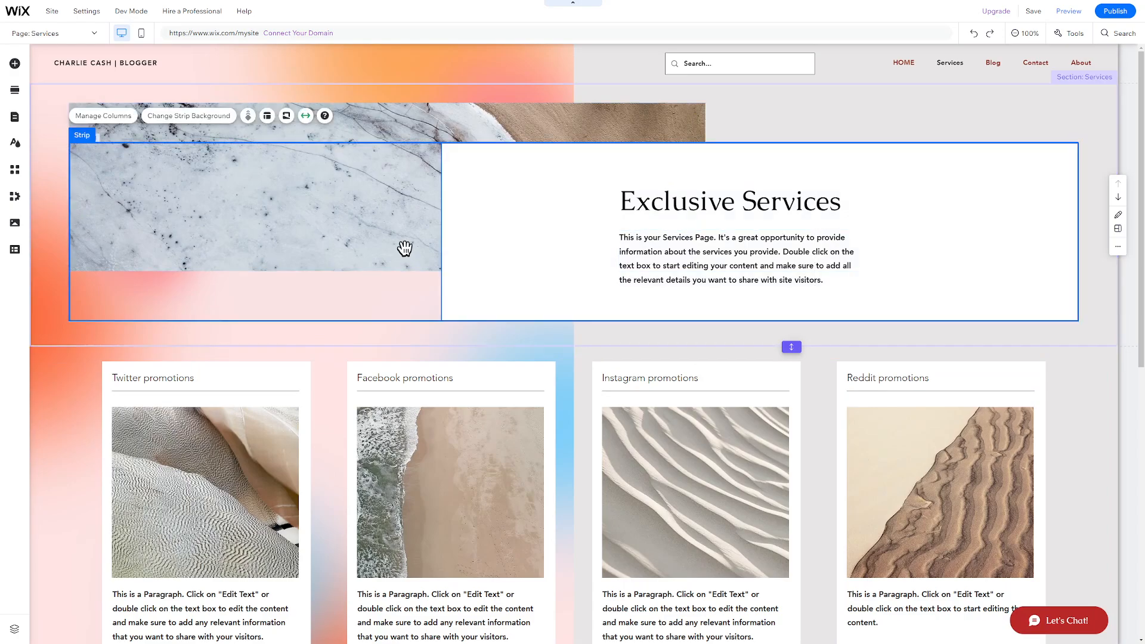
Give the strips blue sky and blue building image backgrounds in place of marble
{"action": "left_click", "coordinate": [189, 116]}
{"action": "scroll", "coordinate": [1007, 293], "scroll_direction": "down", "scroll_amount": 2}
{"action": "scroll", "coordinate": [1009, 295], "scroll_direction": "down", "scroll_amount": 3}
{"action": "left_click", "coordinate": [1009, 294]}
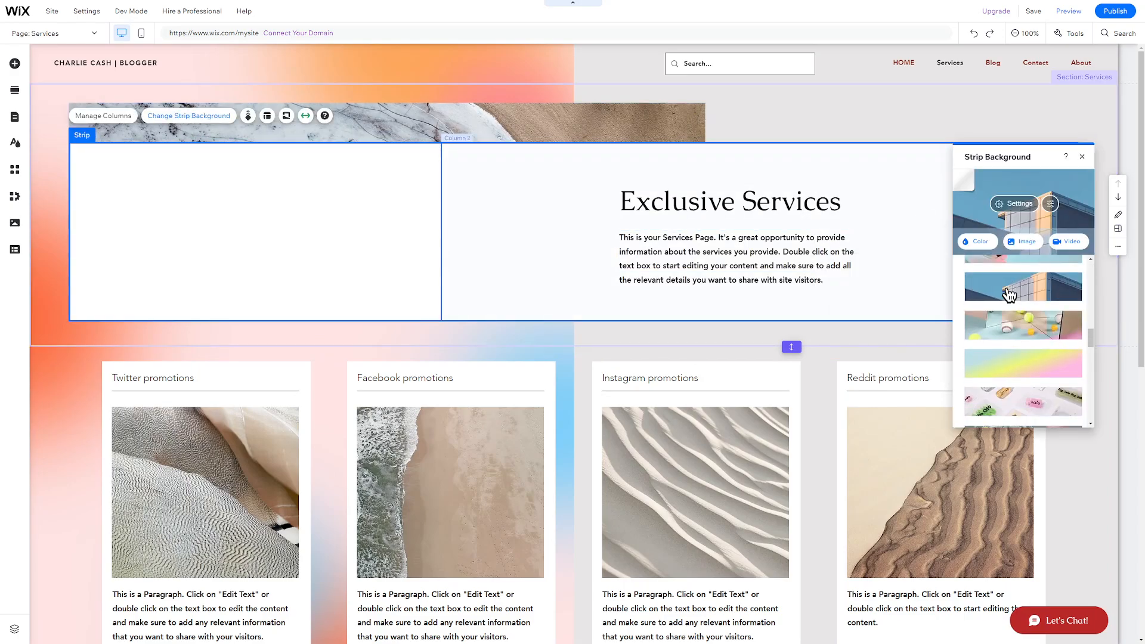
{"action": "left_click", "coordinate": [497, 130]}
{"action": "left_click", "coordinate": [200, 83]}
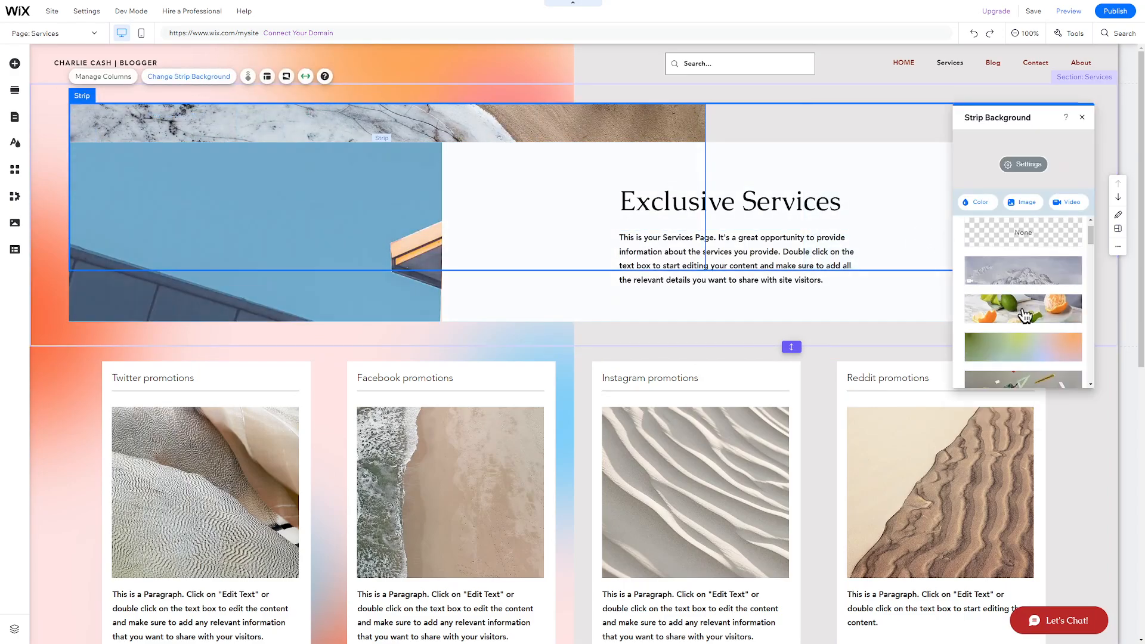
{"action": "left_click", "coordinate": [1015, 302]}
Delete the blue-image column, then scroll down and select the whole services section
{"action": "left_click", "coordinate": [312, 292]}
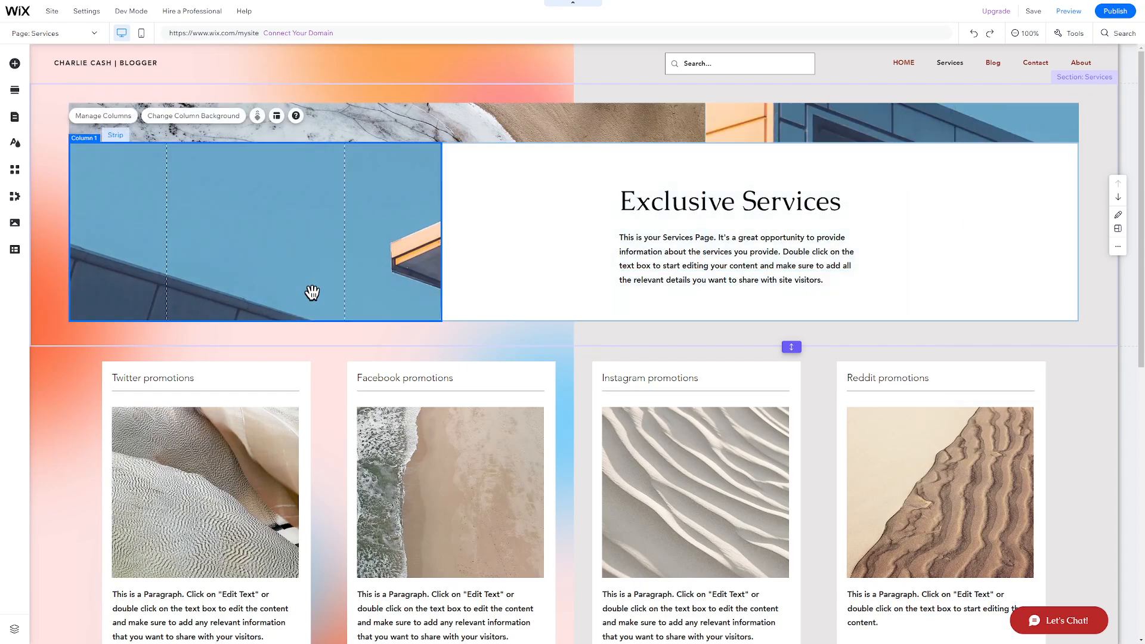
{"action": "key", "text": "Delete"}
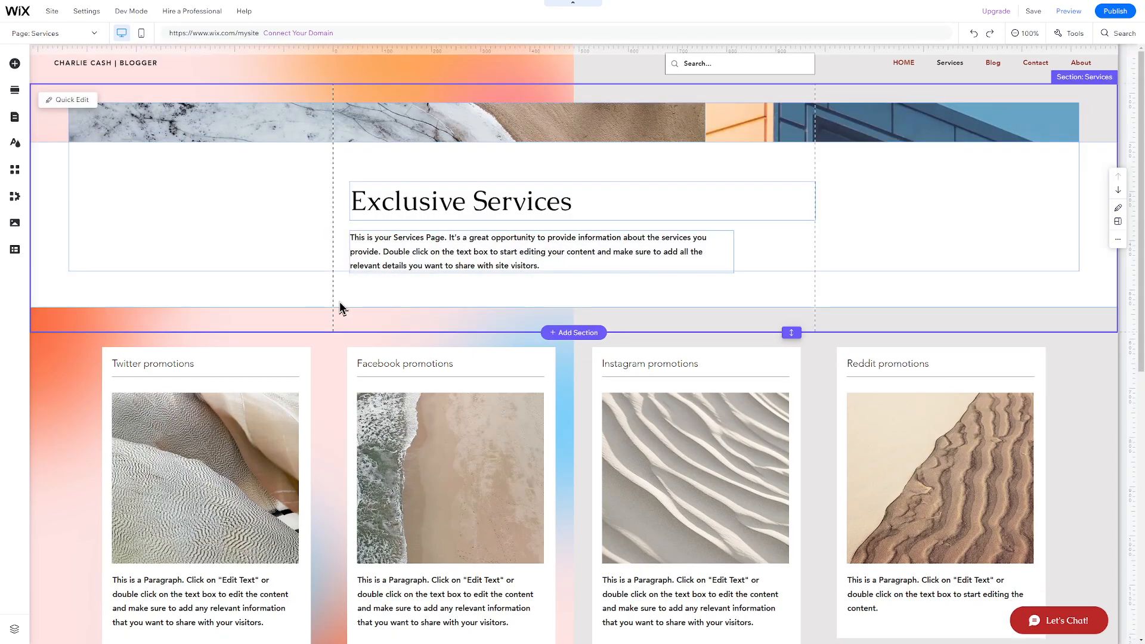
{"action": "scroll", "coordinate": [339, 301], "scroll_direction": "down", "scroll_amount": 3}
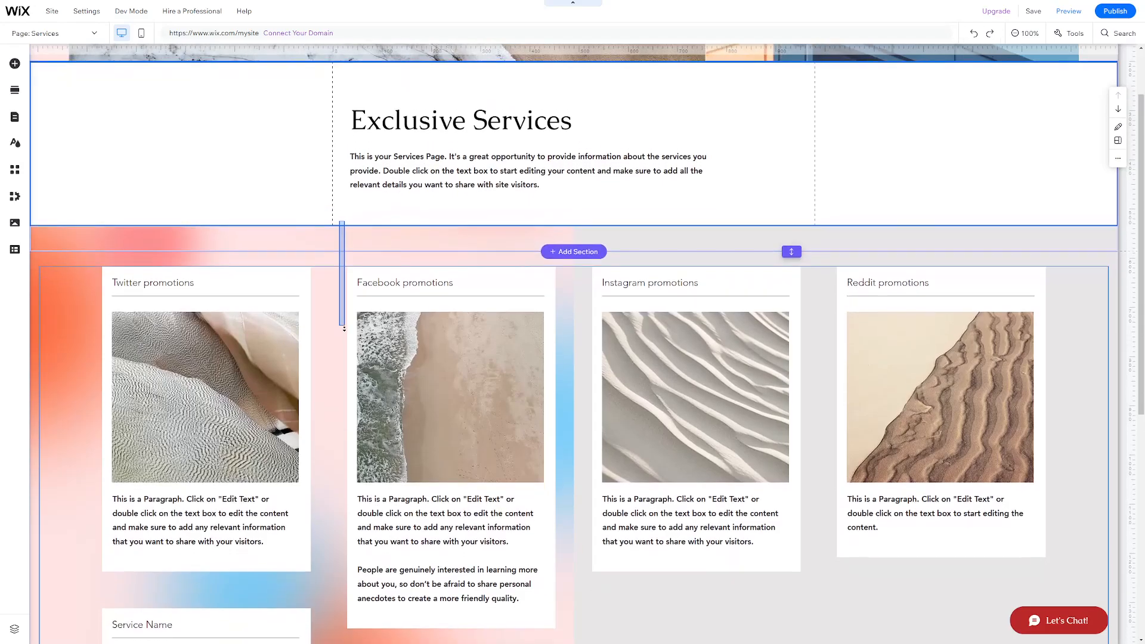
{"action": "scroll", "coordinate": [344, 329], "scroll_direction": "down", "scroll_amount": 10}
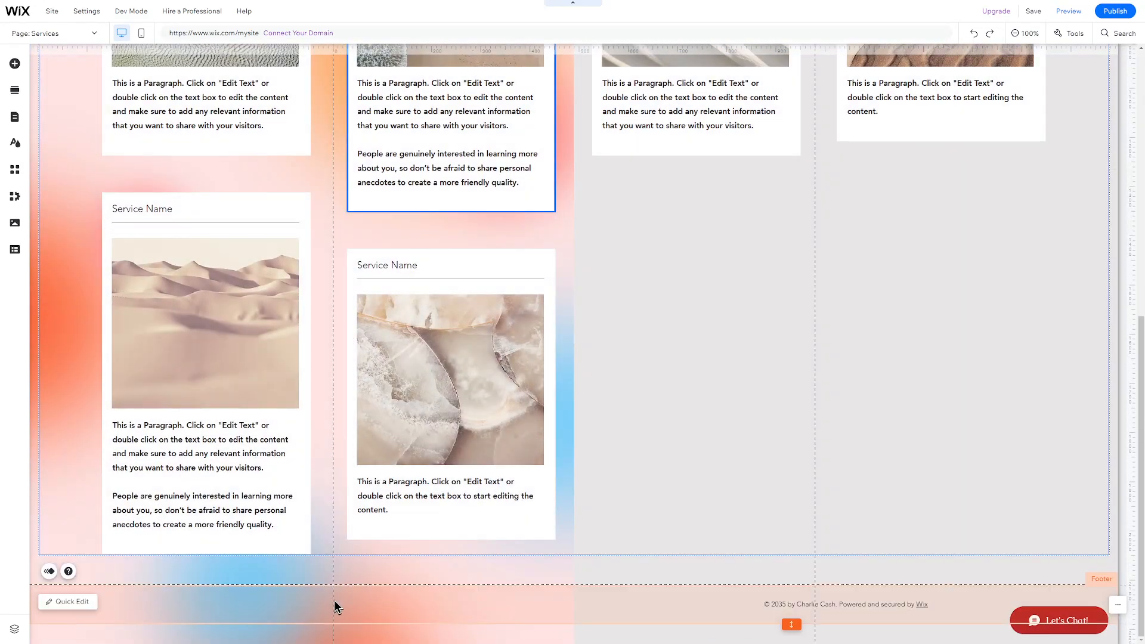
{"action": "left_click", "coordinate": [342, 564]}
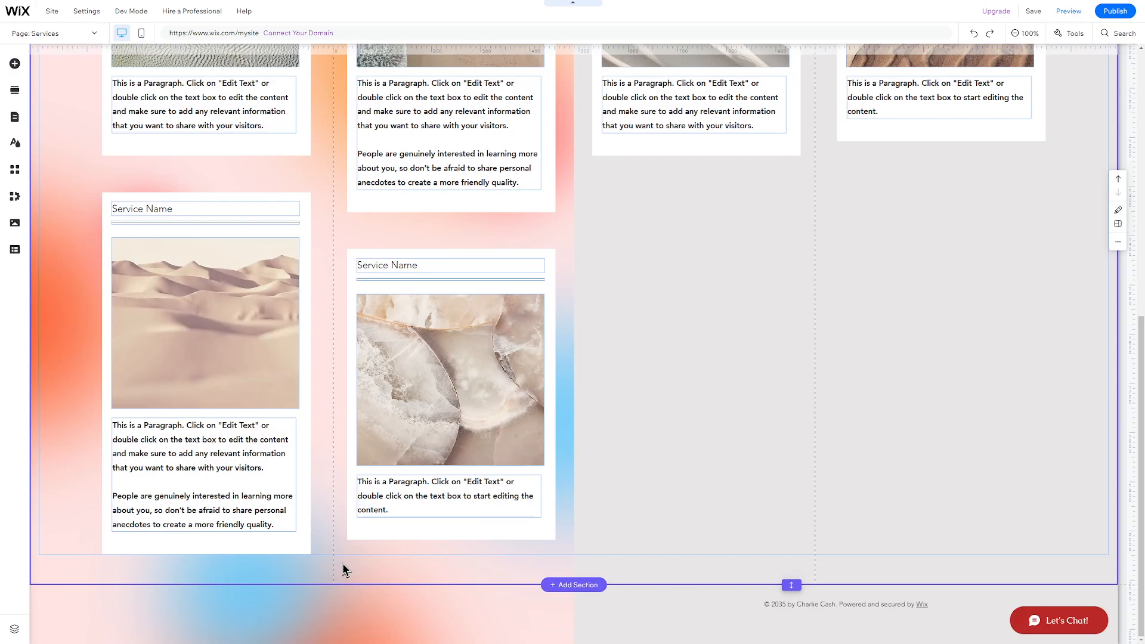
Drop the three-quote Testimonials design with red quote marks below the services section
{"action": "left_click", "coordinate": [575, 585]}
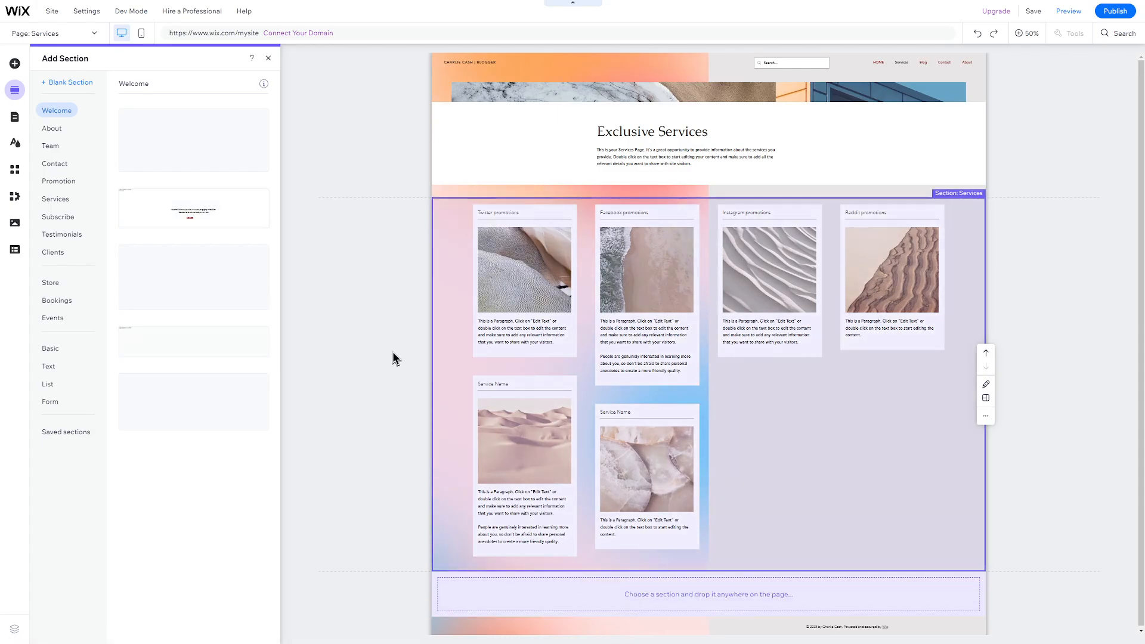
{"action": "left_click", "coordinate": [65, 236]}
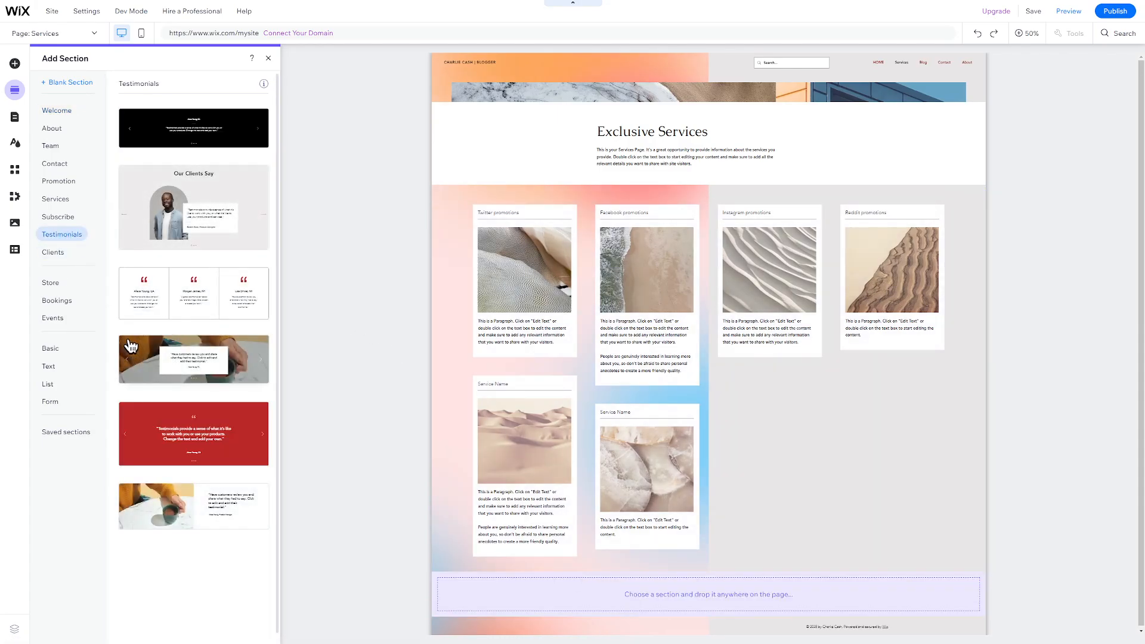
{"action": "left_click_drag", "start_coordinate": [167, 315], "coordinate": [671, 593]}
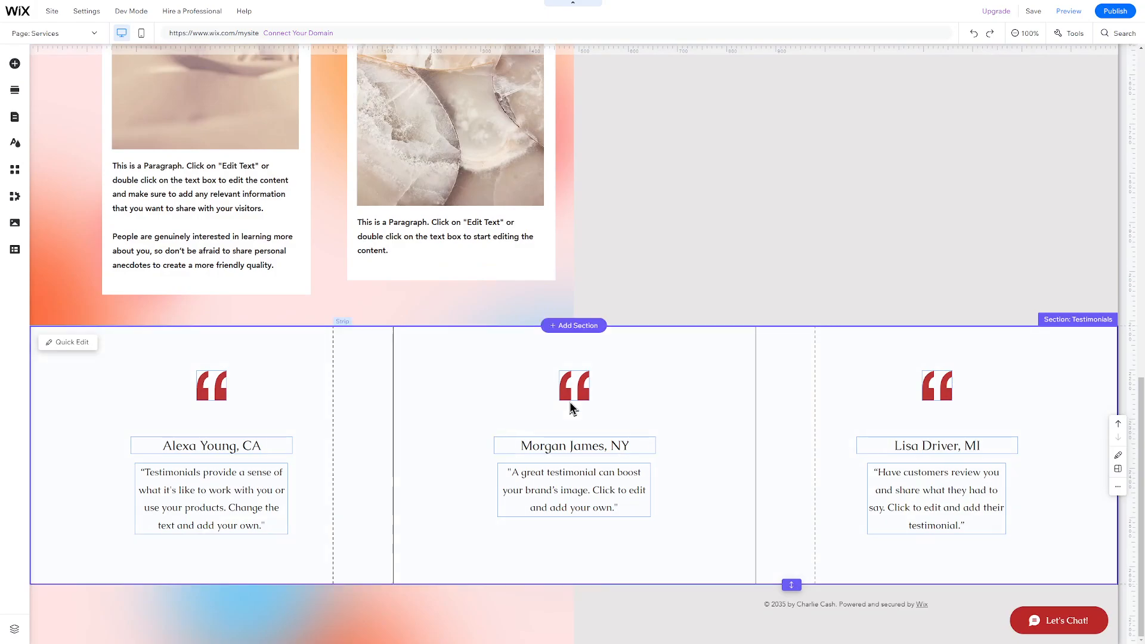
Preview the site and browse the Home, Services and Blog pages, finishing on Home
{"action": "left_click", "coordinate": [1063, 13]}
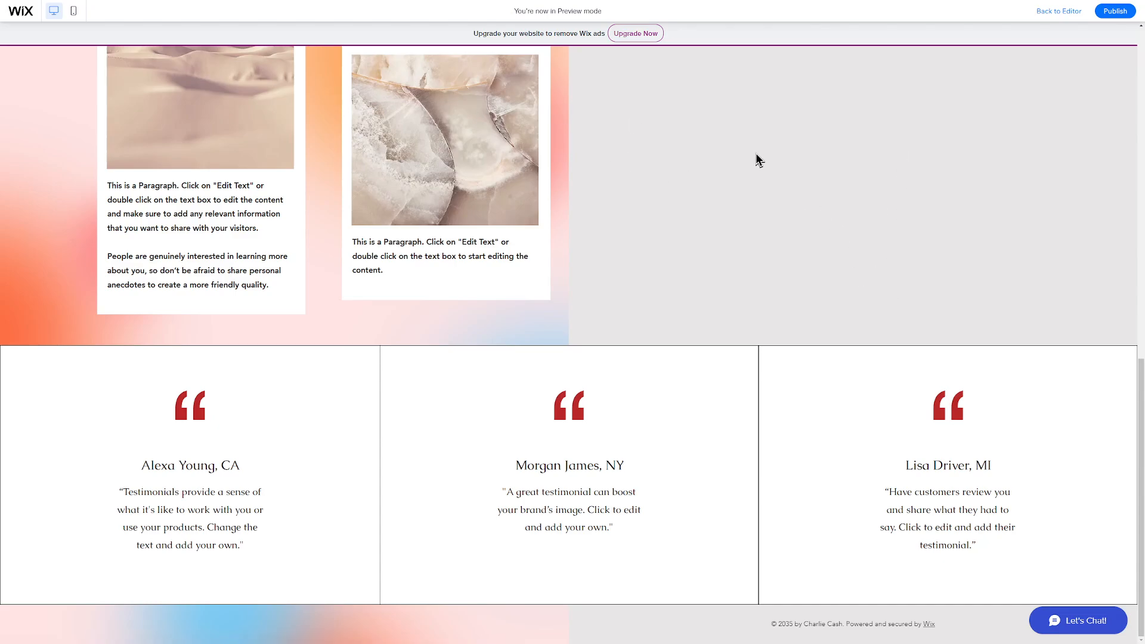
{"action": "scroll", "coordinate": [757, 156], "scroll_direction": "up", "scroll_amount": 15}
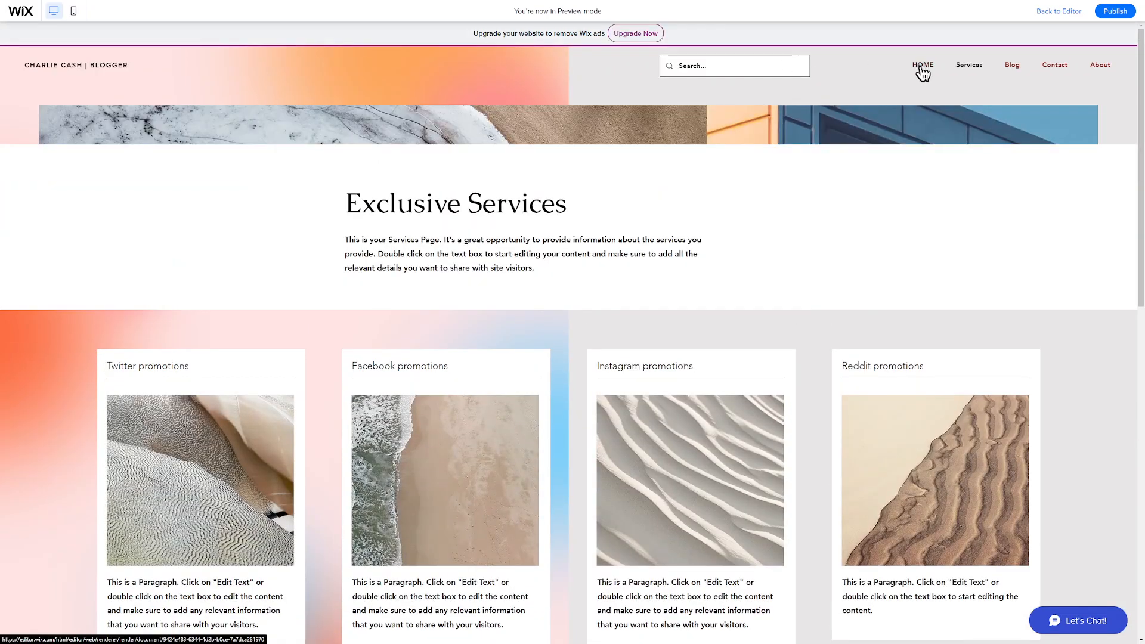
{"action": "left_click", "coordinate": [923, 67]}
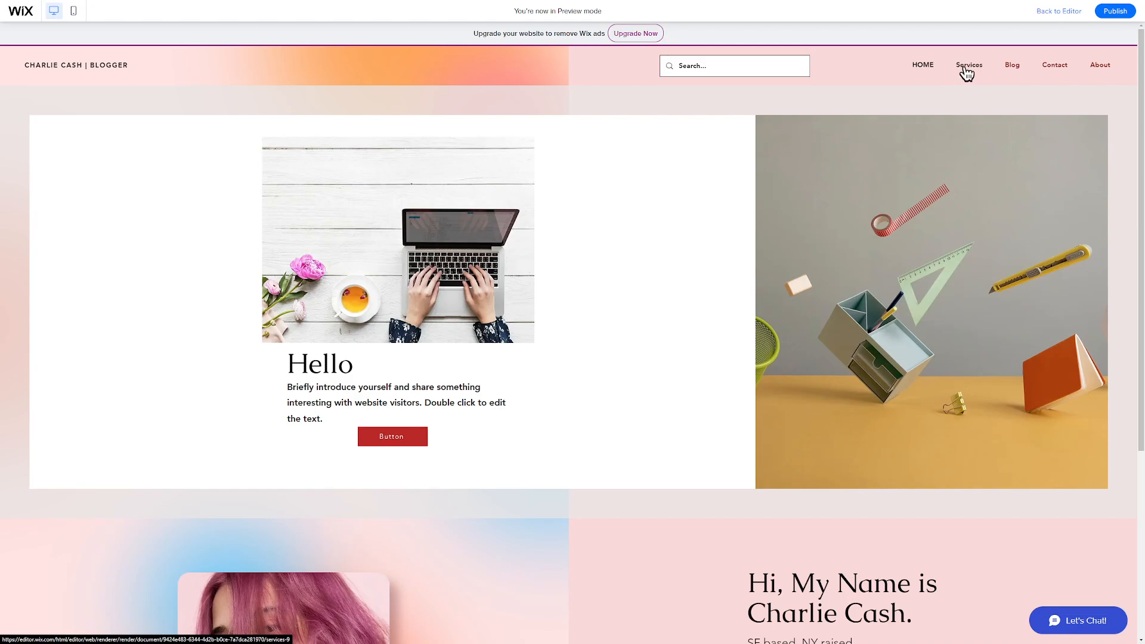
{"action": "left_click", "coordinate": [967, 67]}
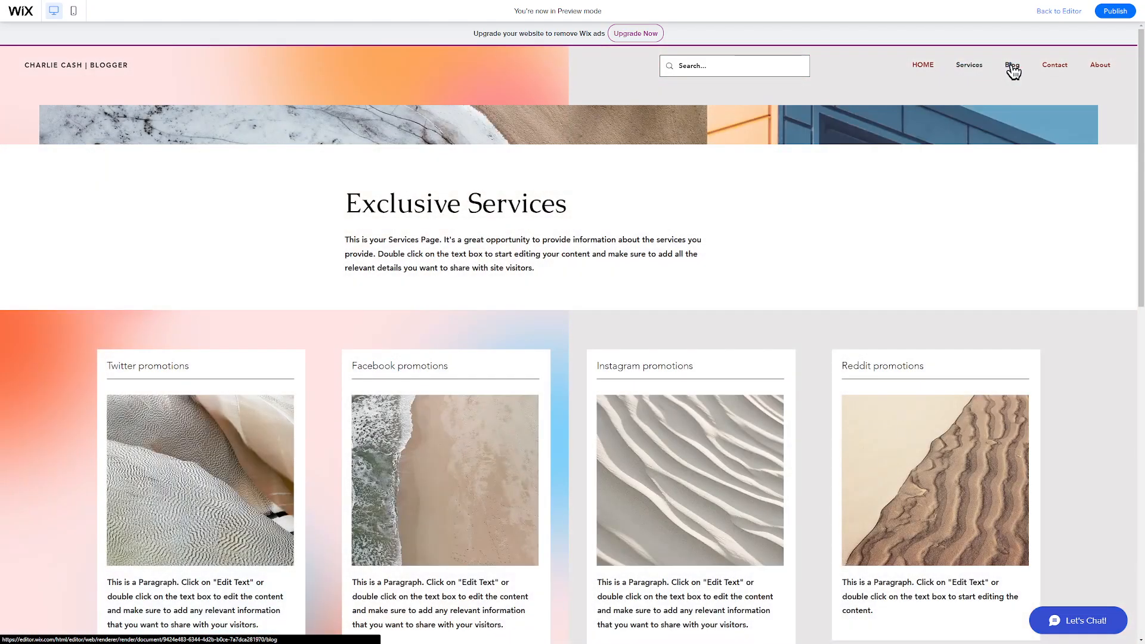
{"action": "left_click", "coordinate": [1012, 67]}
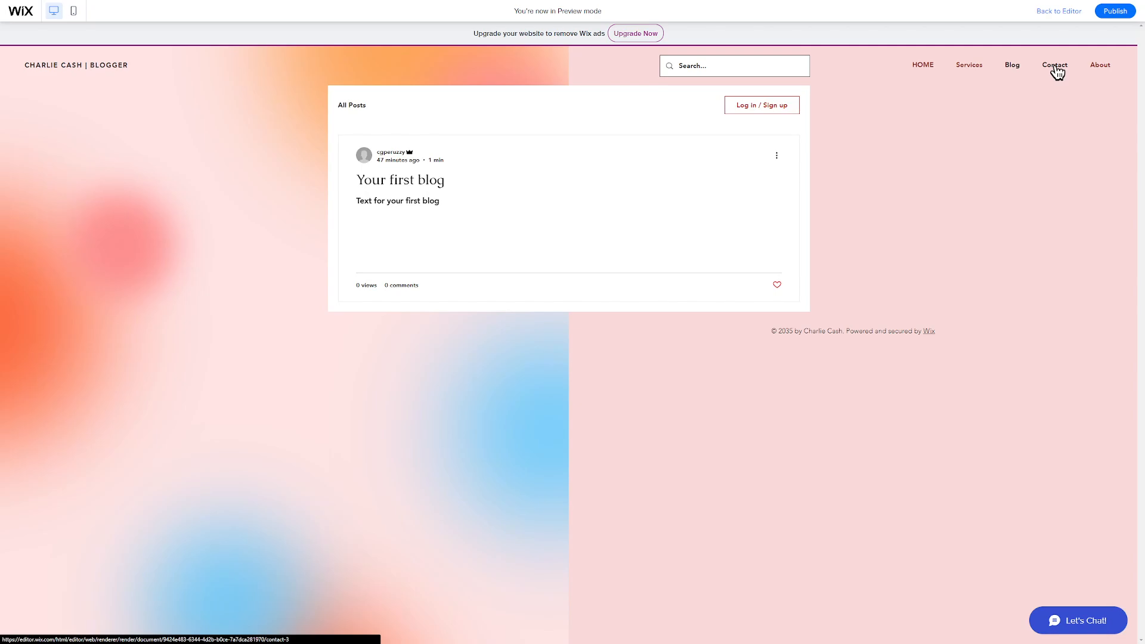
{"action": "left_click", "coordinate": [923, 66]}
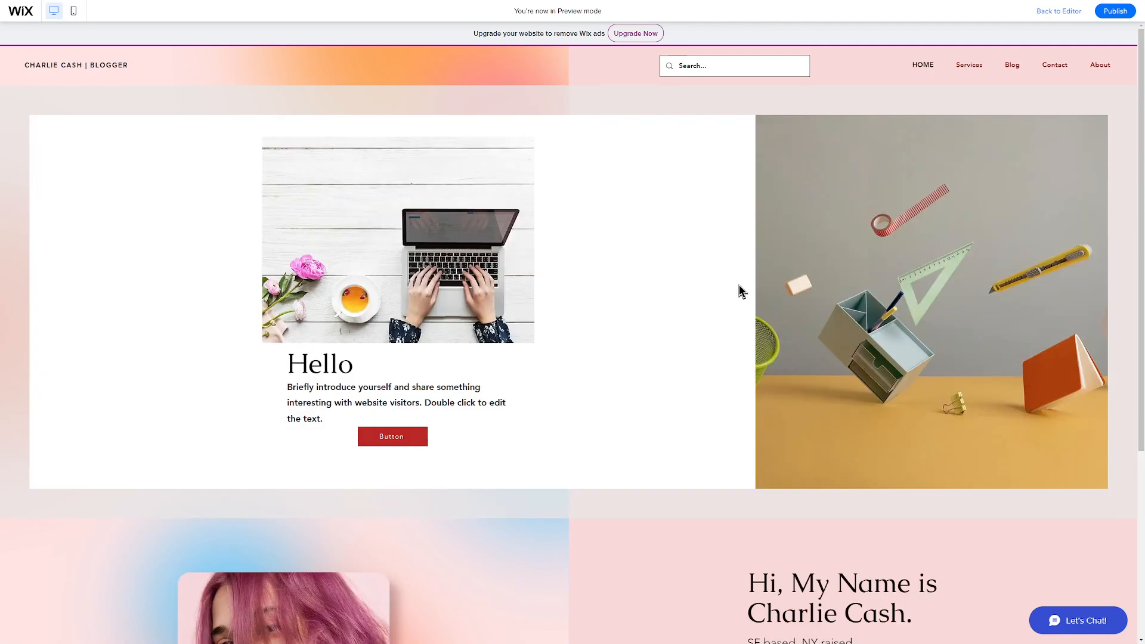
Scroll through the phone version of the site, then go back to the editor
{"action": "left_click", "coordinate": [73, 15]}
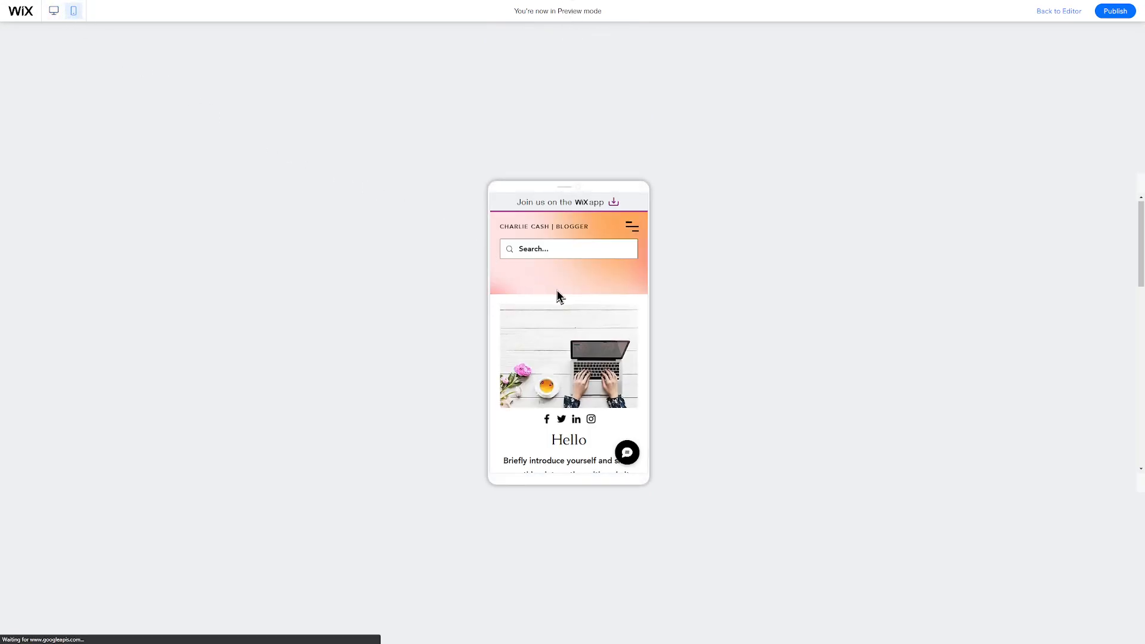
{"action": "scroll", "coordinate": [557, 296], "scroll_direction": "down", "scroll_amount": 4}
{"action": "scroll", "coordinate": [627, 304], "scroll_direction": "down", "scroll_amount": 5}
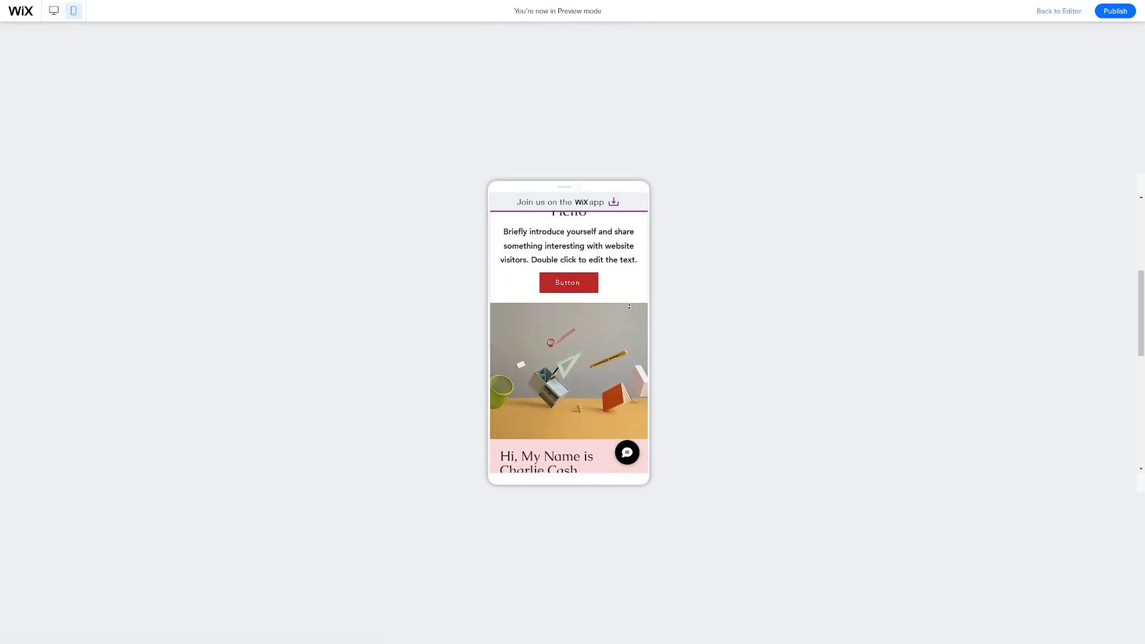
{"action": "scroll", "coordinate": [630, 311], "scroll_direction": "down", "scroll_amount": 3}
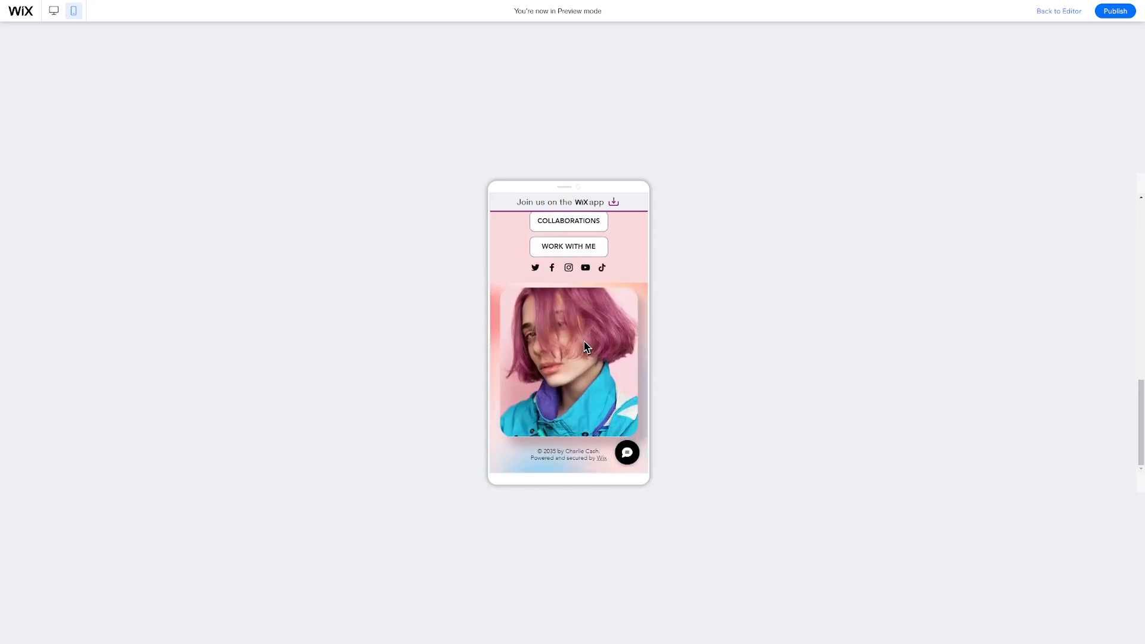
{"action": "left_click", "coordinate": [1060, 12]}
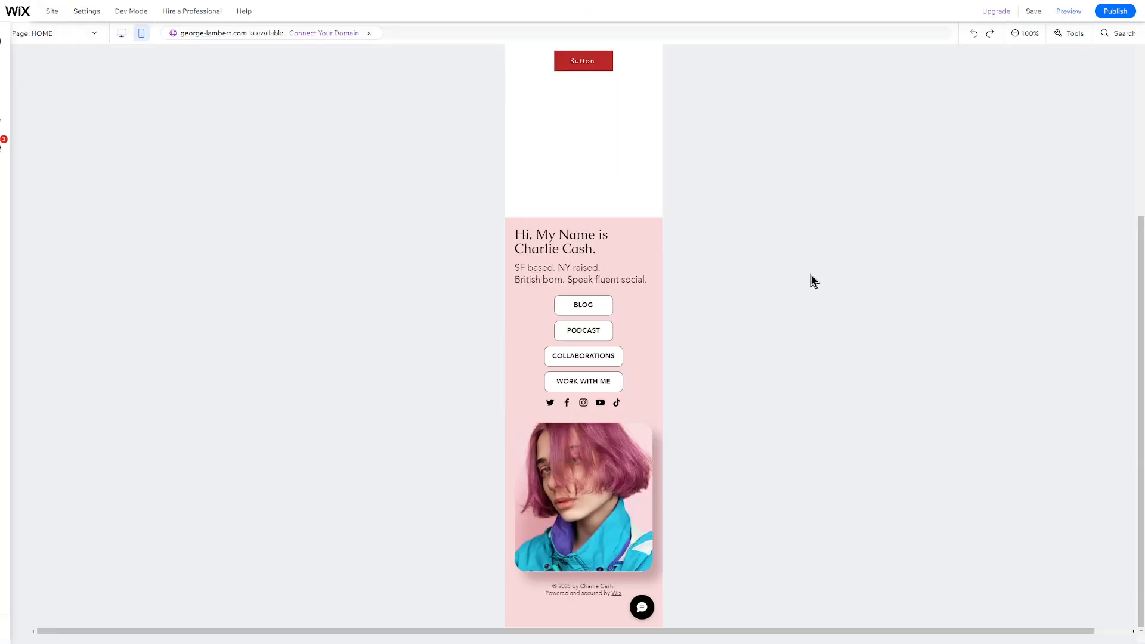
Hide the pink-haired portrait on mobile only and confirm it still shows on desktop
{"action": "left_click", "coordinate": [588, 497]}
{"action": "right_click", "coordinate": [591, 526]}
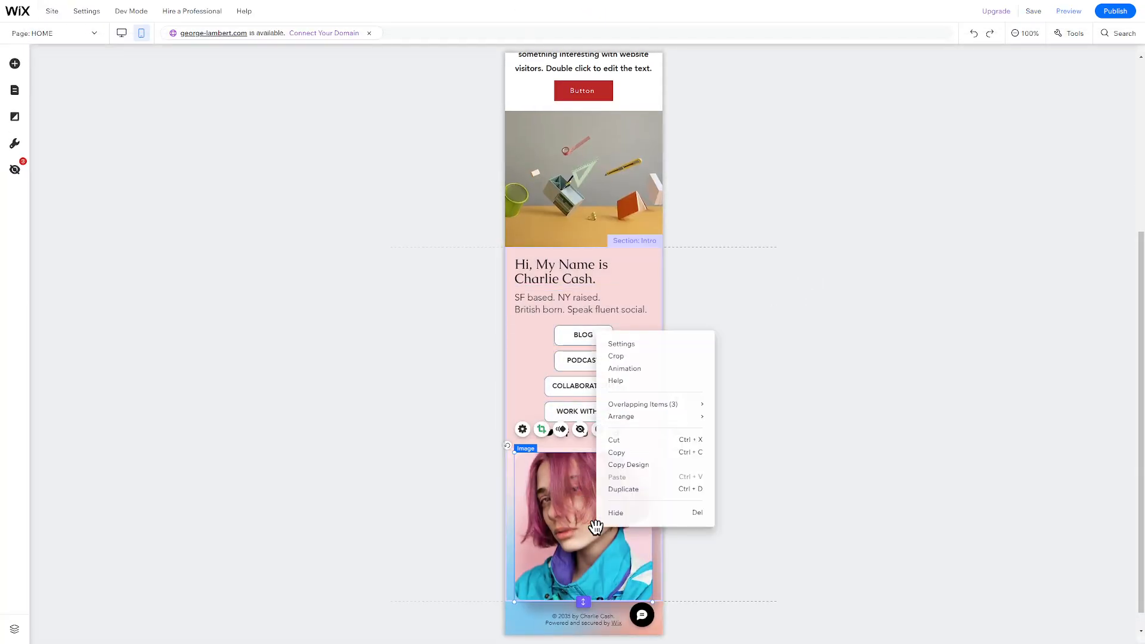
{"action": "left_click", "coordinate": [628, 512]}
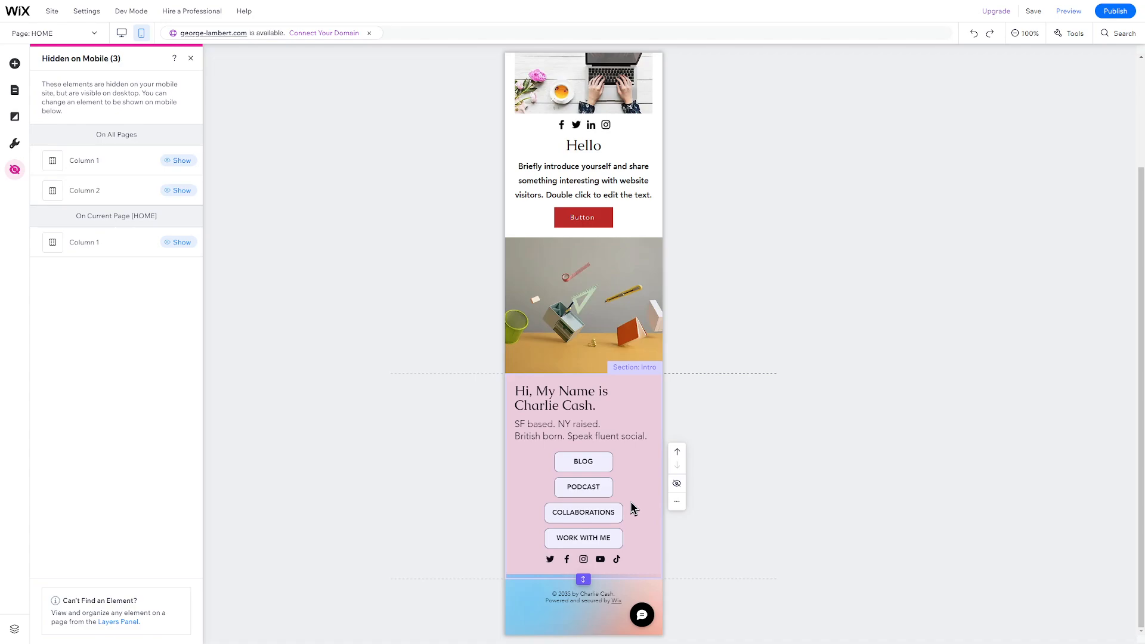
{"action": "left_click", "coordinate": [336, 262]}
{"action": "left_click", "coordinate": [121, 33]}
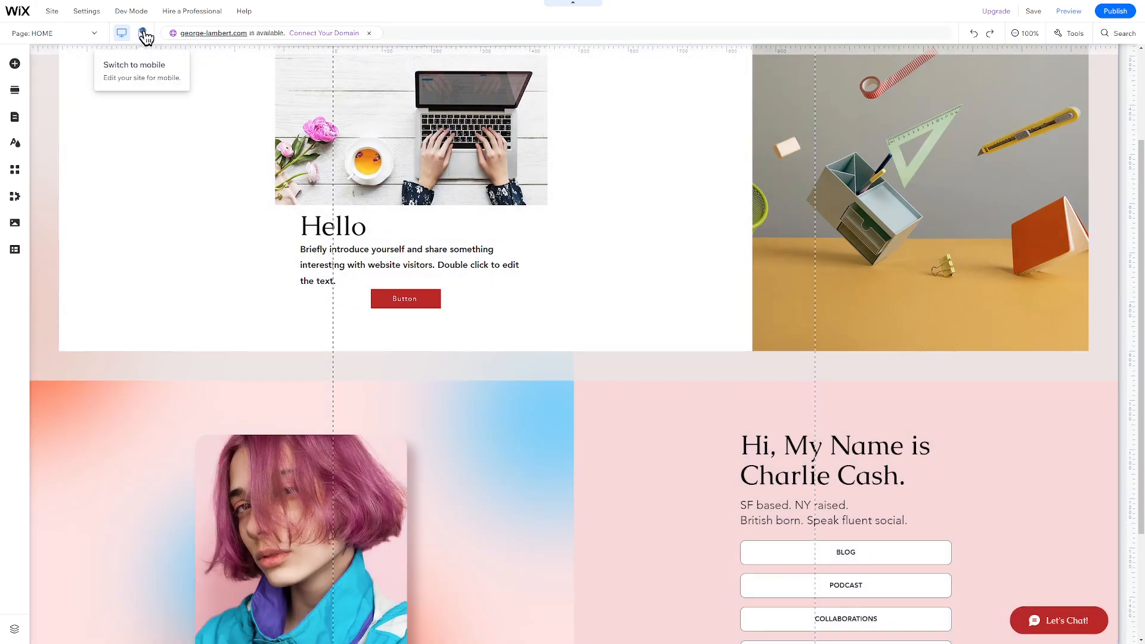
{"action": "left_click", "coordinate": [143, 35]}
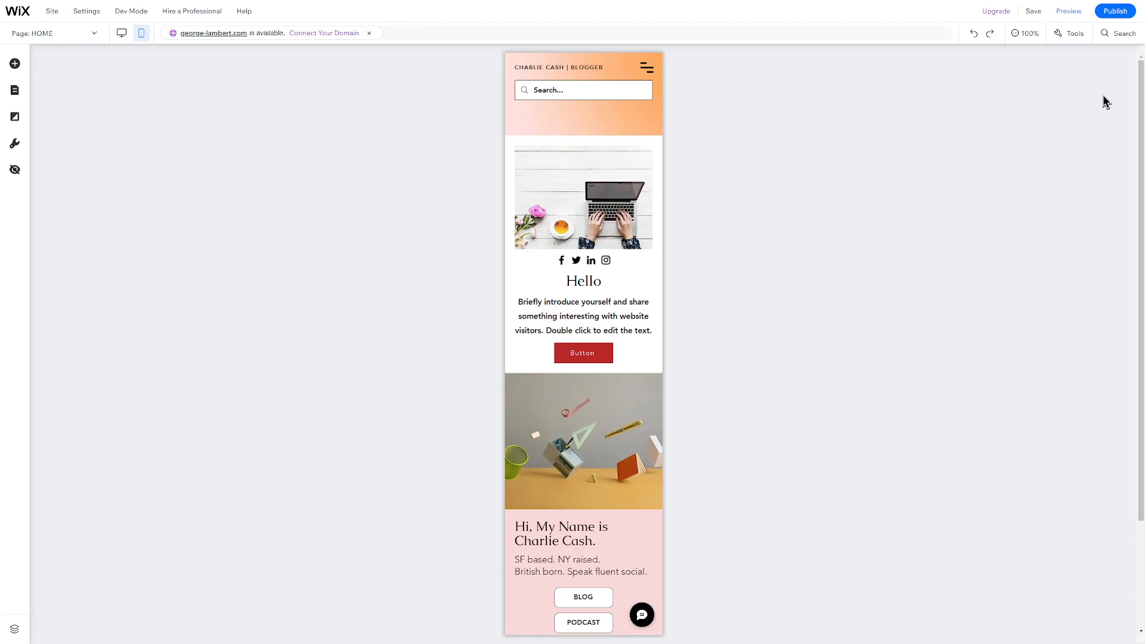
Publish the site and close the Congratulations dialog
{"action": "left_click", "coordinate": [1121, 18]}
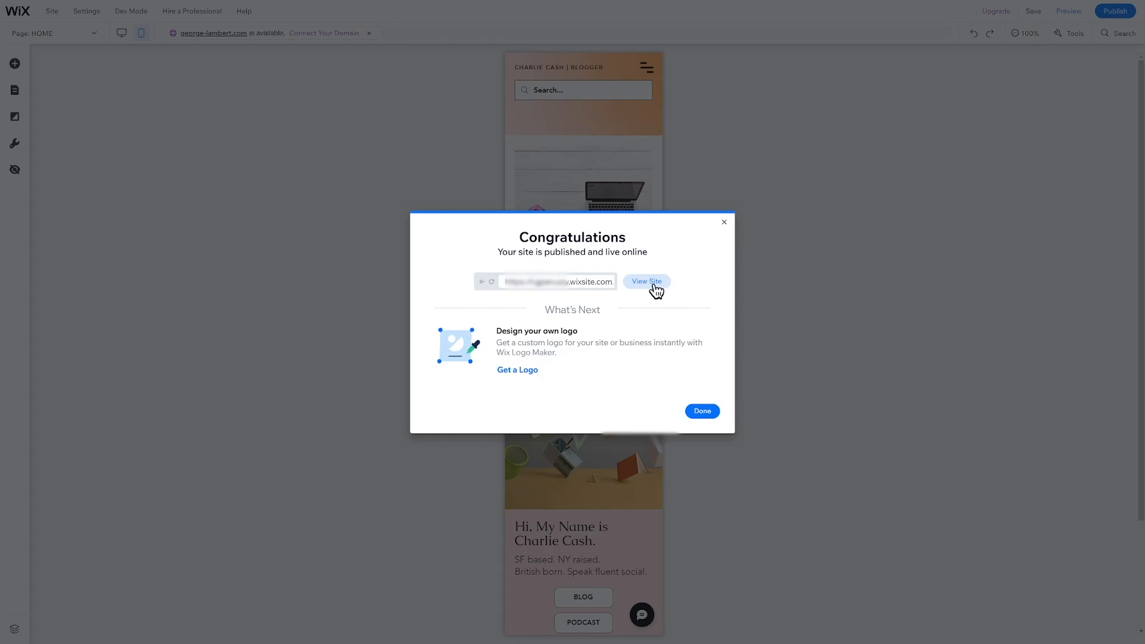
{"action": "left_click", "coordinate": [725, 222]}
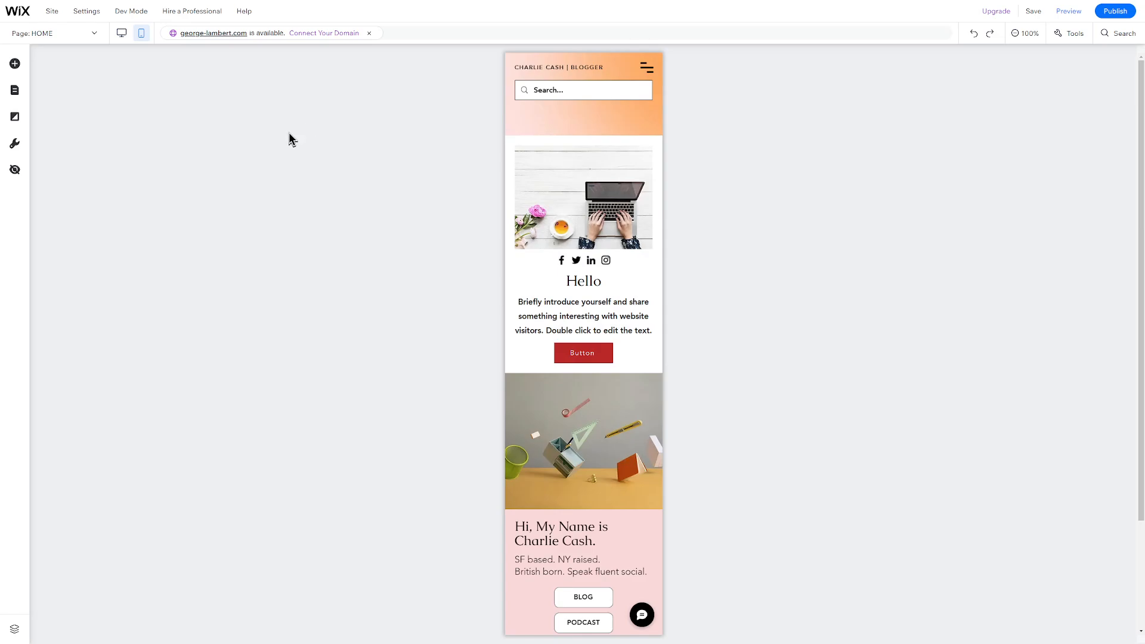
Choose Connect Your Domain and pick connecting a domain you already own
{"action": "left_click", "coordinate": [324, 34]}
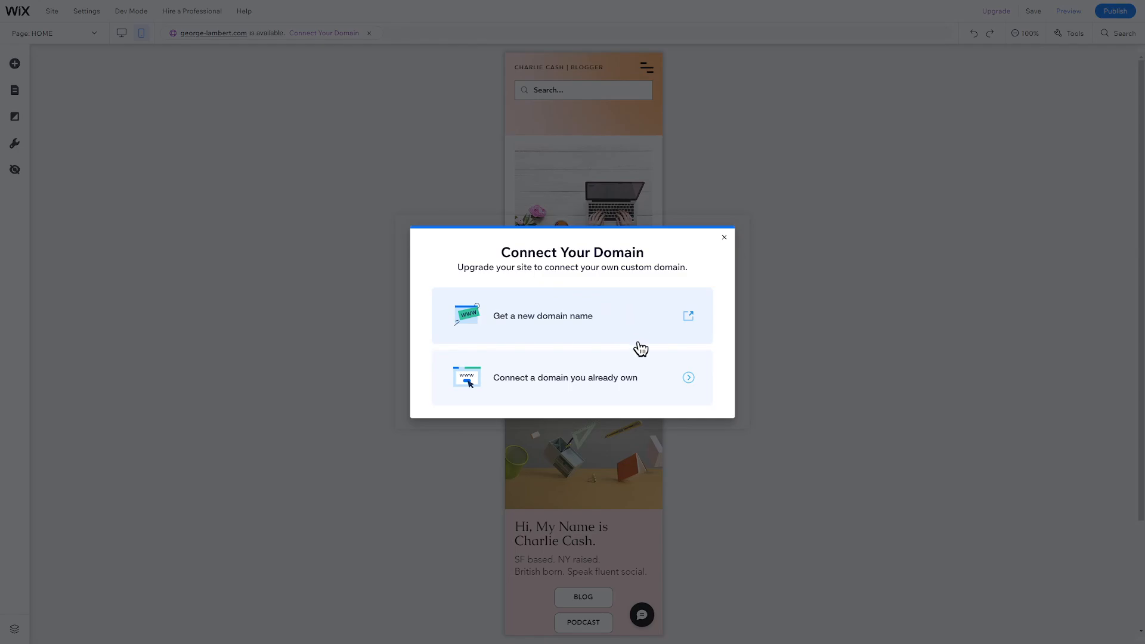
{"action": "left_click", "coordinate": [641, 378]}
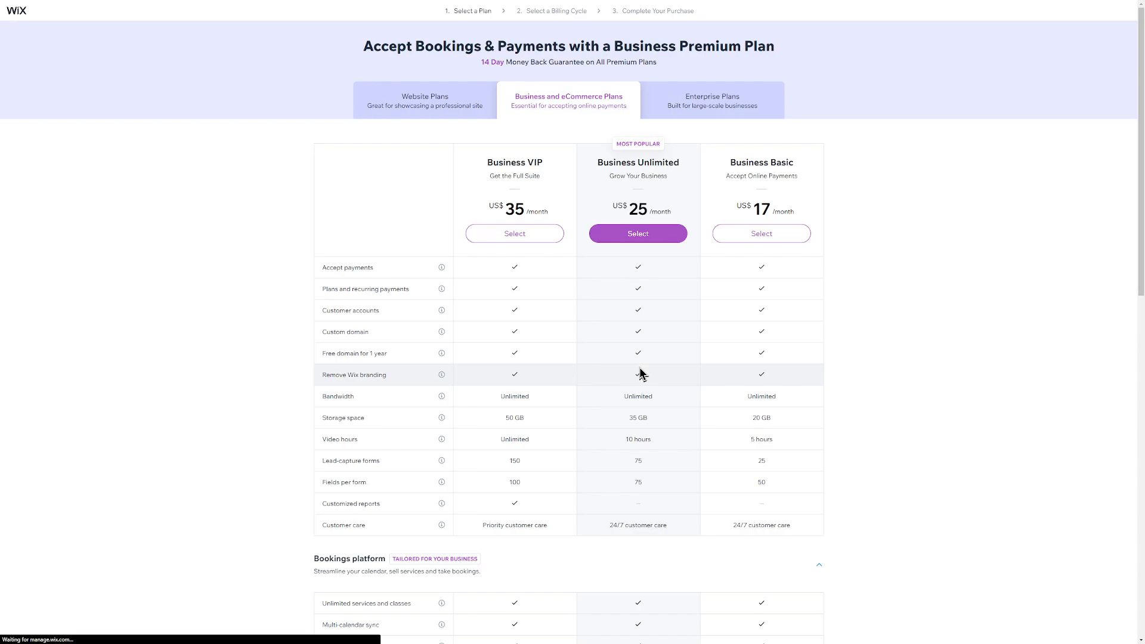